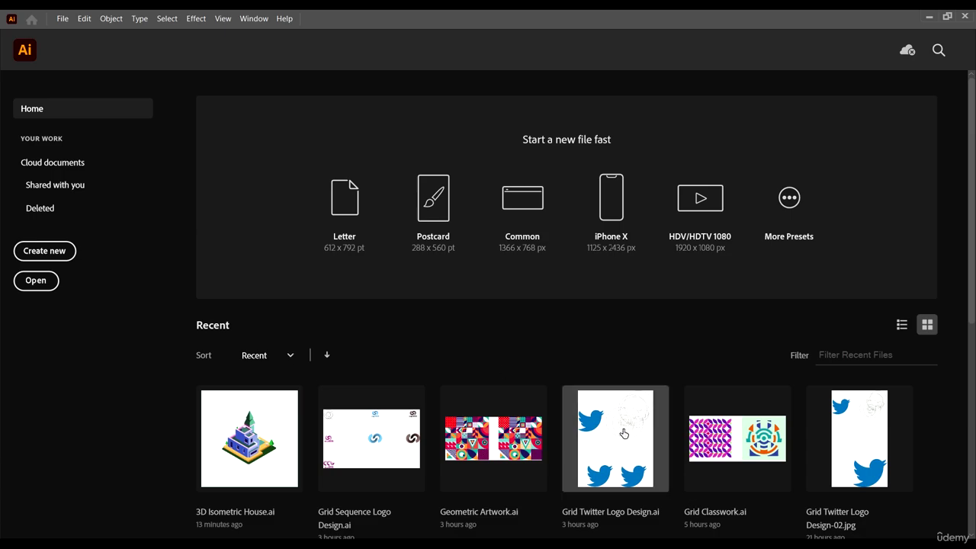
Step: Create a new document from the Common 1366 x 768 px preset
click(536, 198)
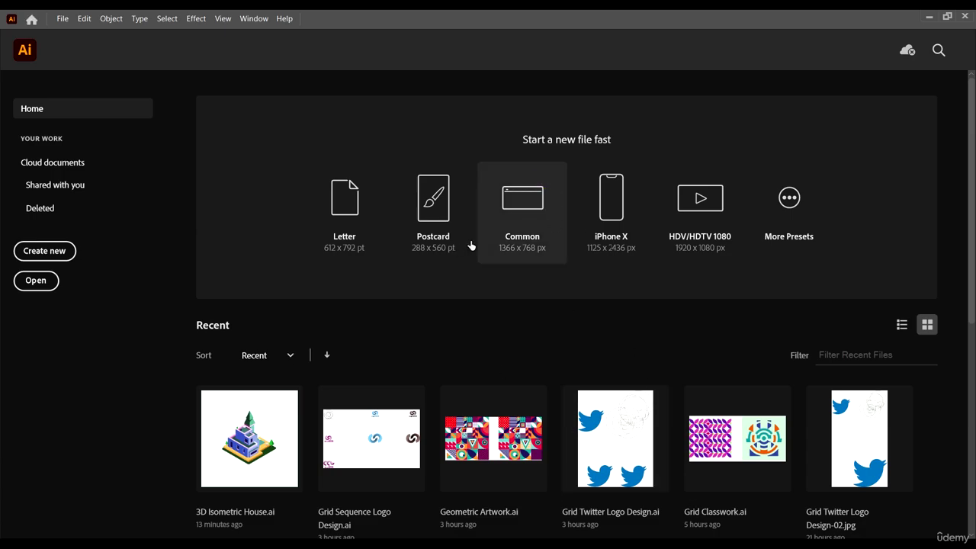
scroll(507, 290, down, 2)
scroll(572, 294, up, 1)
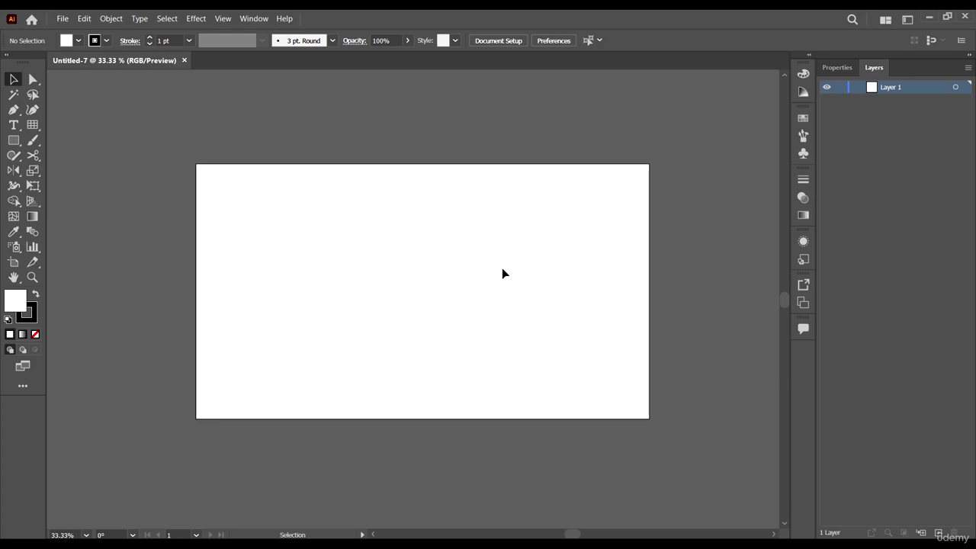
scroll(534, 284, down, 1)
scroll(557, 279, up, 1)
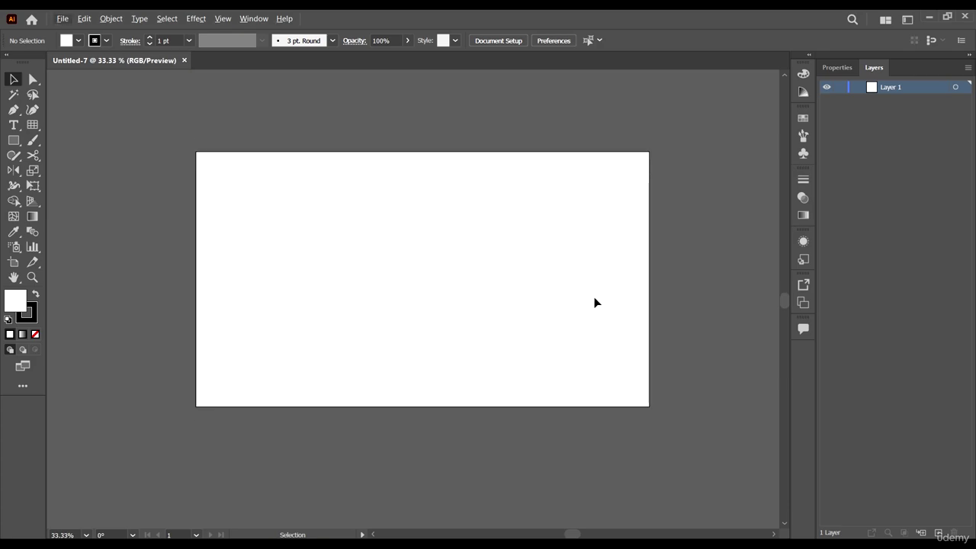
scroll(595, 302, down, 2)
scroll(594, 302, up, 2)
Step: Select the Rectangular Grid Tool and open its options, keeping the artboard mostly uncovered
click(33, 128)
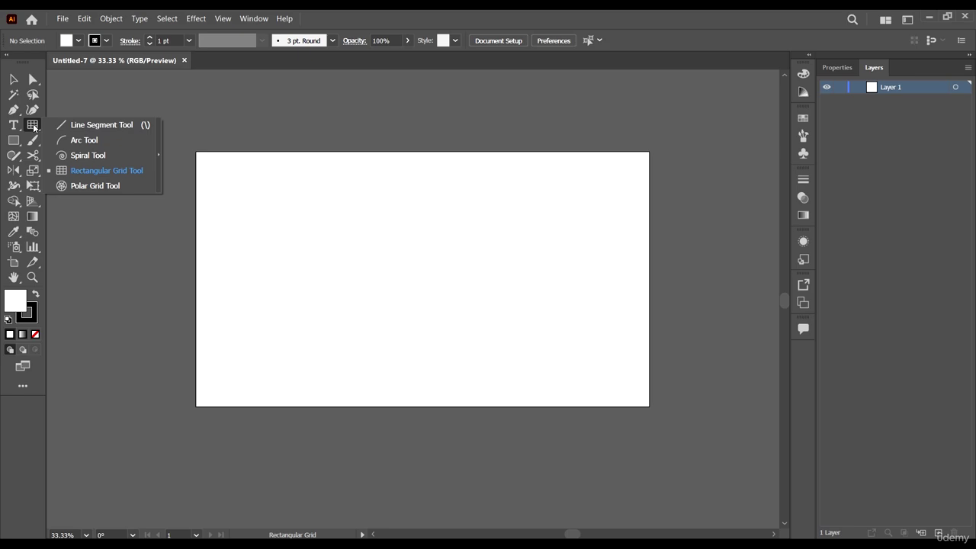
click(34, 128)
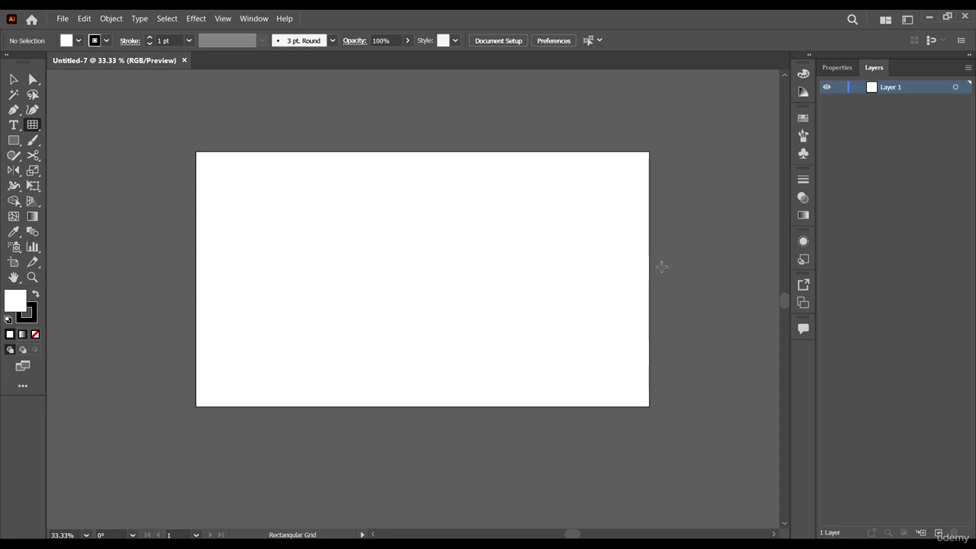
click(32, 125)
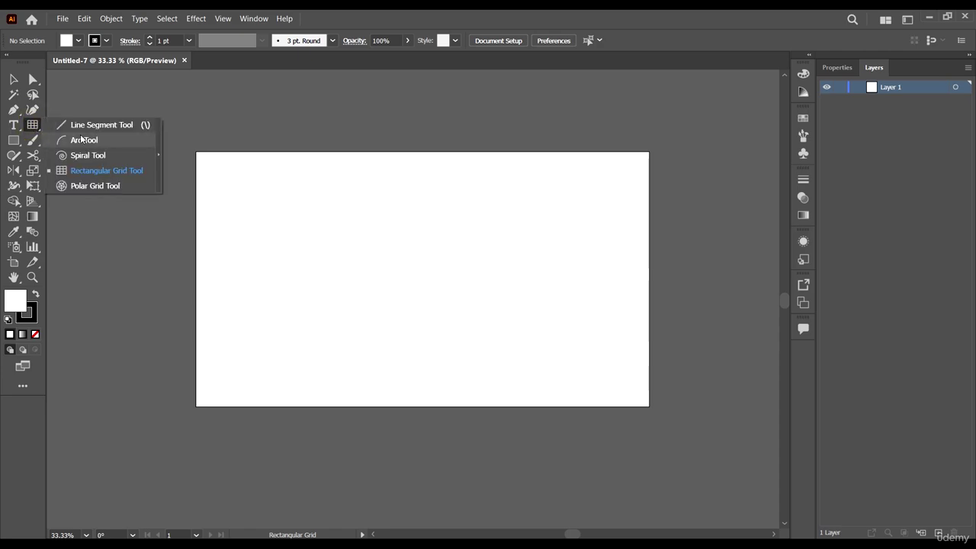
click(90, 172)
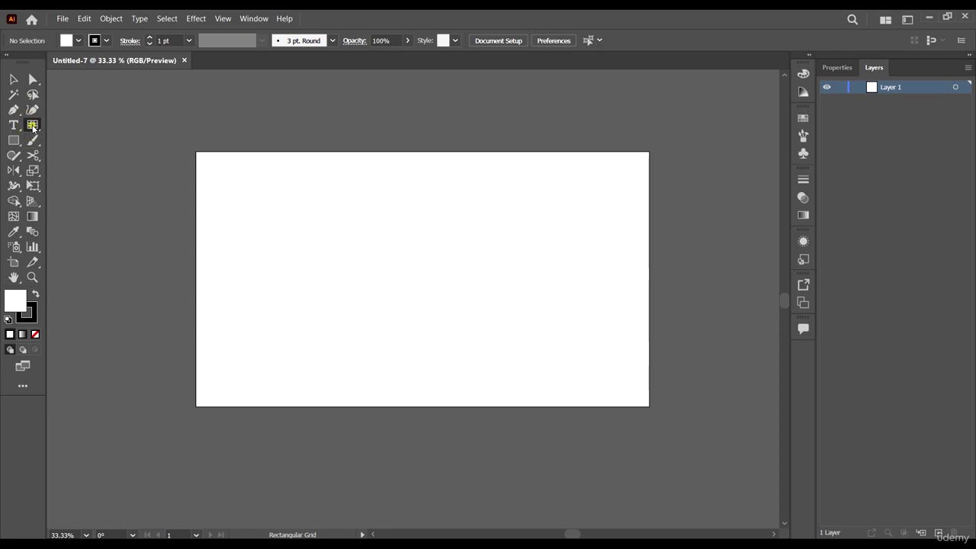
double_click(33, 125)
drag(632, 121, 702, 95)
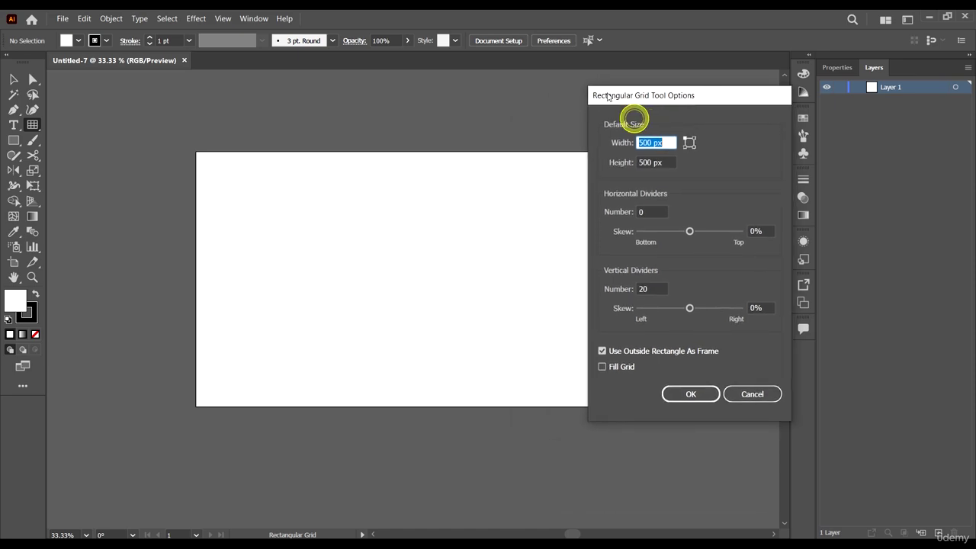
Step: Configure the 500 x 500 px grid with 25 vertical dividers, 0 horizontal dividers and 0% skew, and accept the options
double_click(653, 163)
click(698, 199)
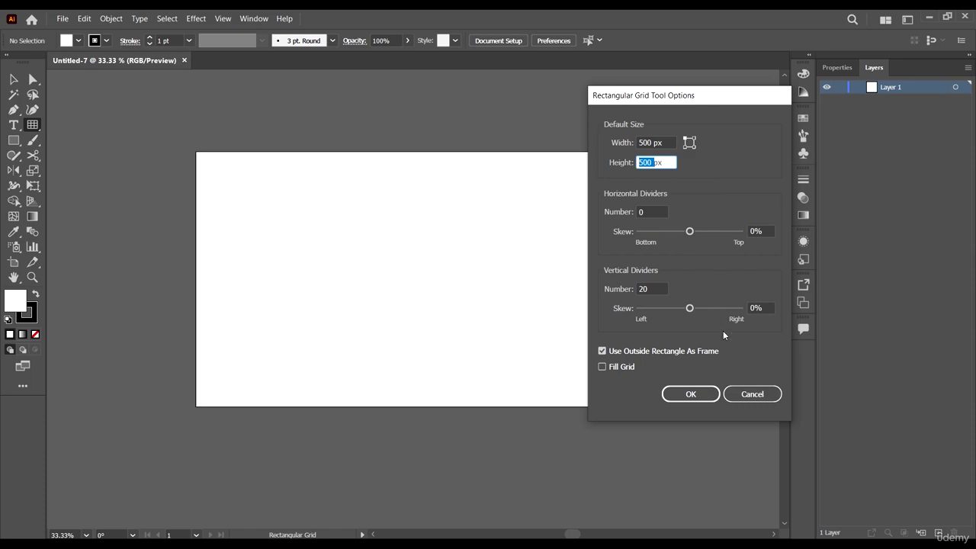
double_click(649, 289)
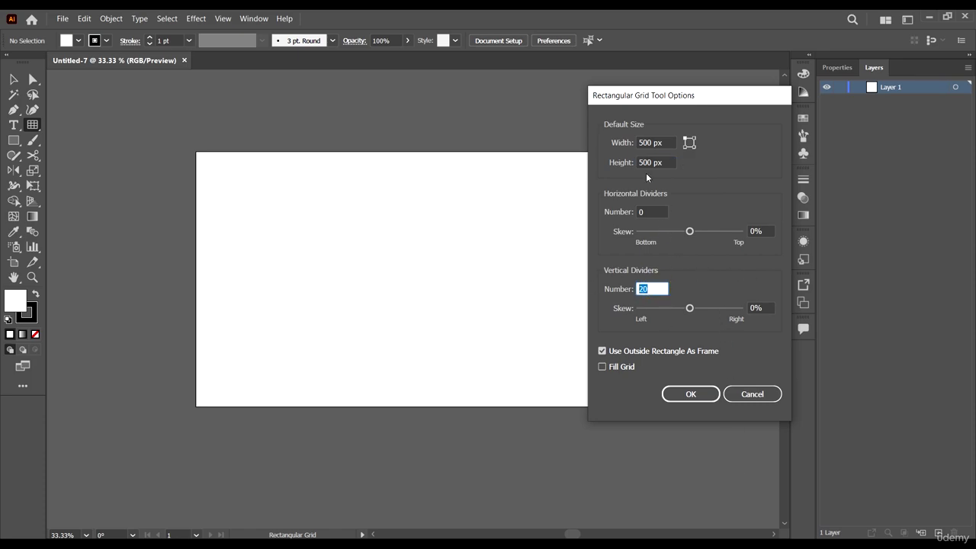
double_click(649, 212)
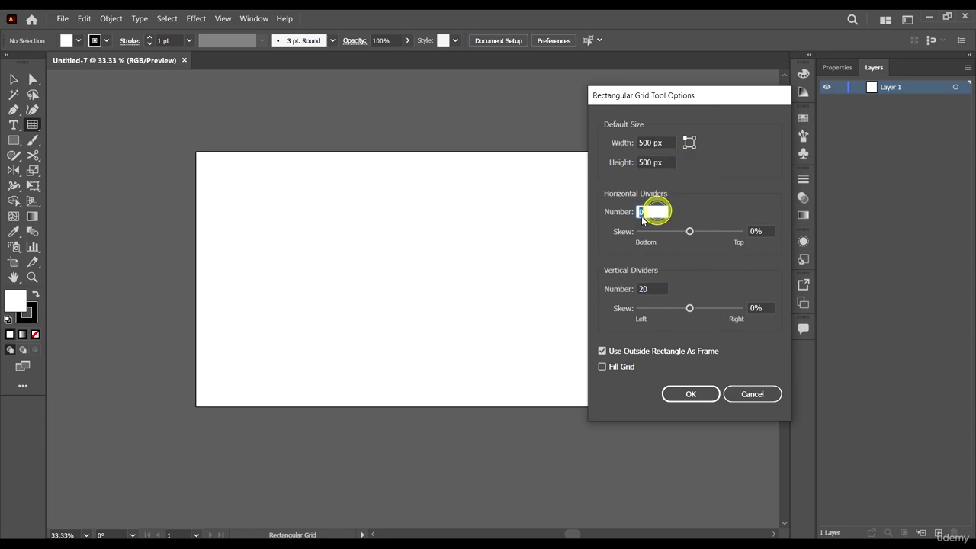
double_click(663, 289)
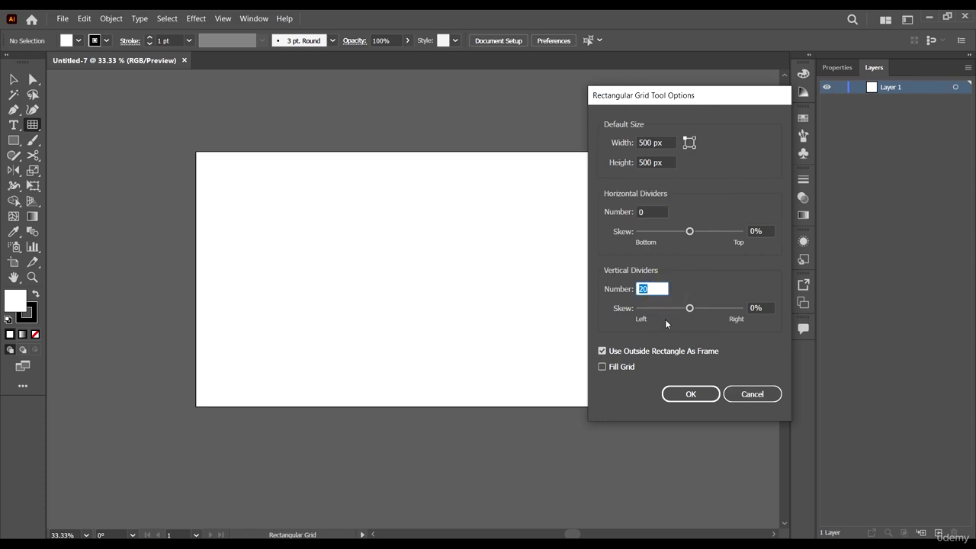
text(2)
text(25)
click(654, 287)
click(651, 213)
drag(661, 212, 569, 206)
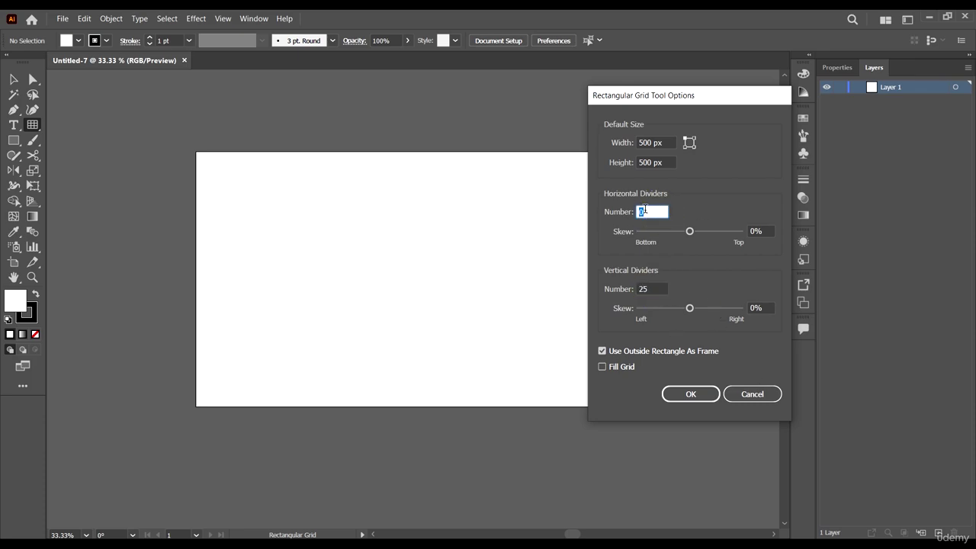
click(759, 231)
click(760, 307)
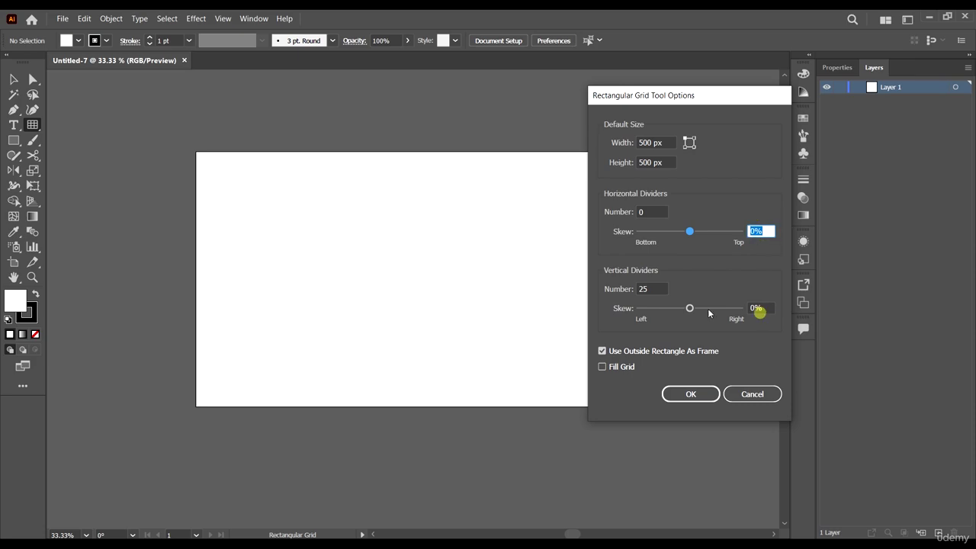
click(688, 394)
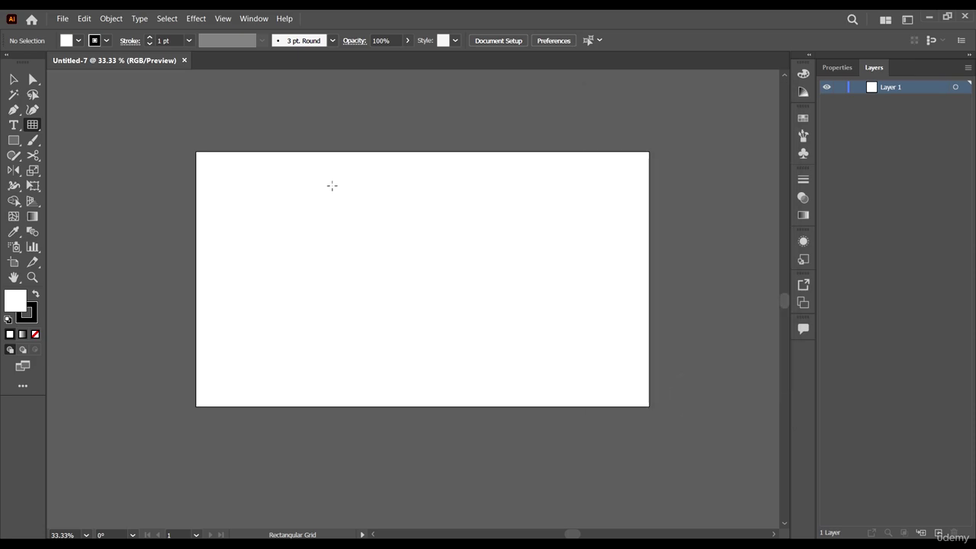
Step: Draw a square grid of vertical lines in the middle of the artboard, spanning nearly its full height
drag(313, 163, 546, 402)
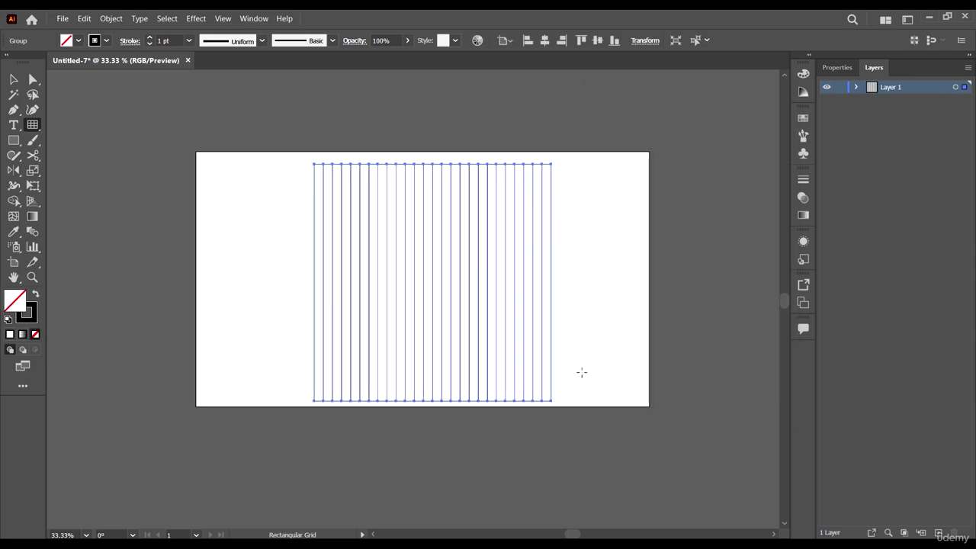
key(v)
click(570, 374)
drag(601, 377, 497, 298)
scroll(500, 200, up, 3)
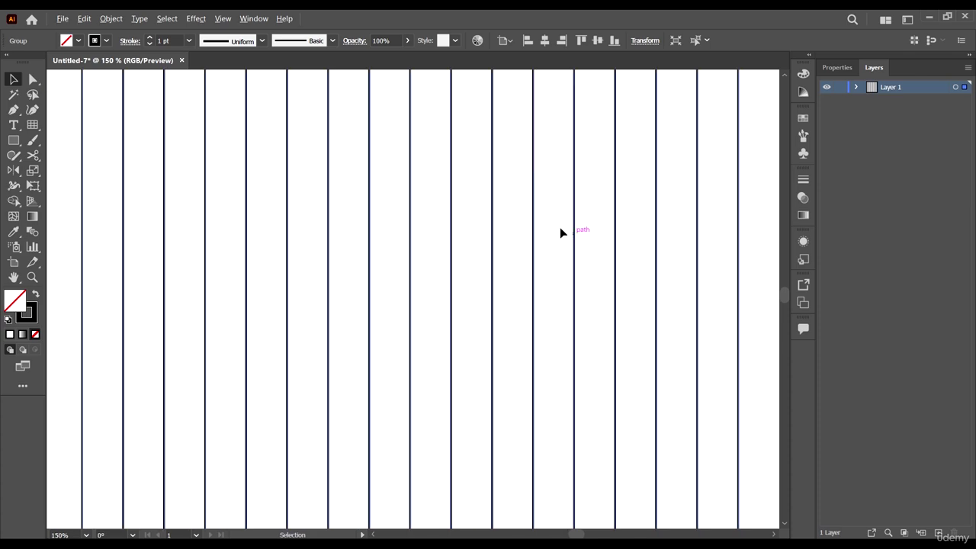
scroll(562, 231, down, 3)
Step: Center the grid horizontally and vertically on the artboard and deselect it
click(544, 40)
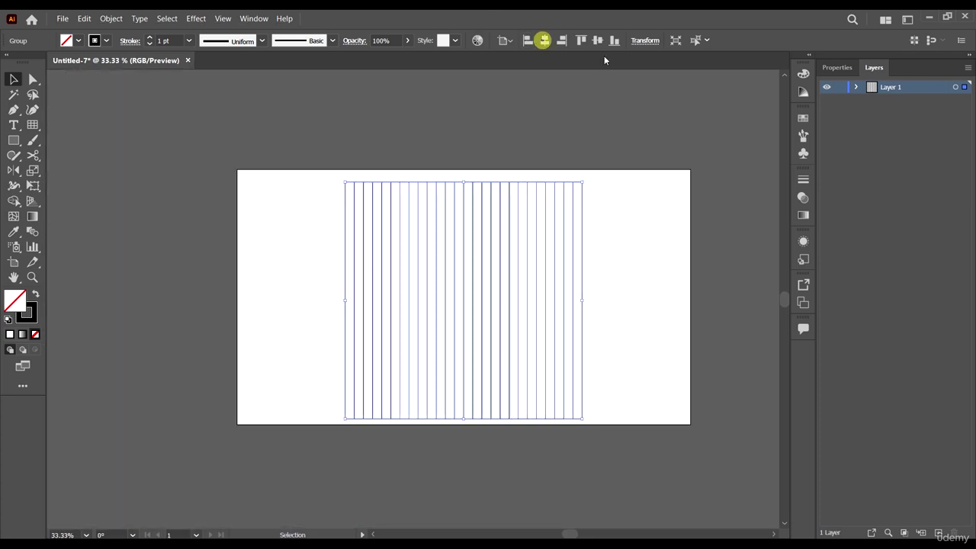
click(598, 40)
click(648, 270)
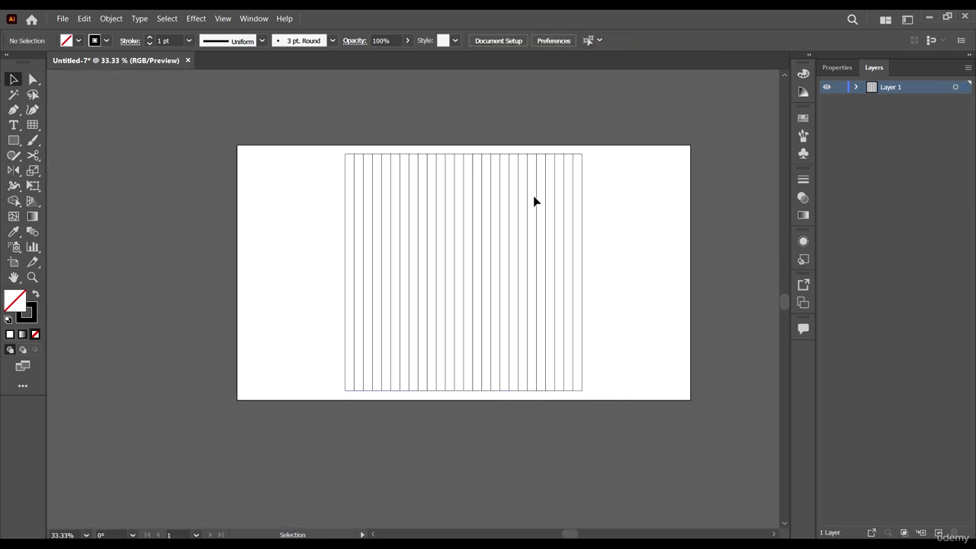
Step: Make a copy of the vertical-line grid rotated by 60°
scroll(531, 229, up, 1)
scroll(541, 207, up, 1)
click(432, 229)
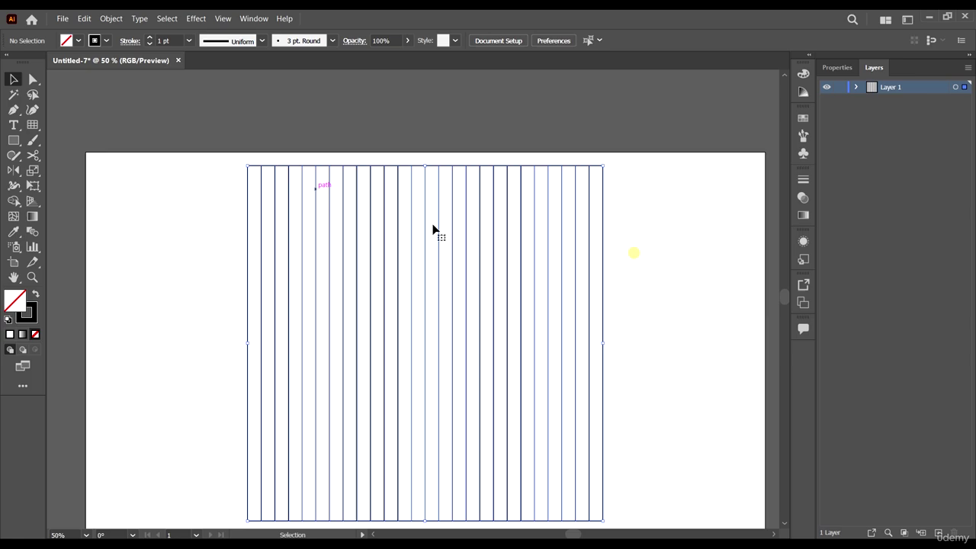
right_click(532, 240)
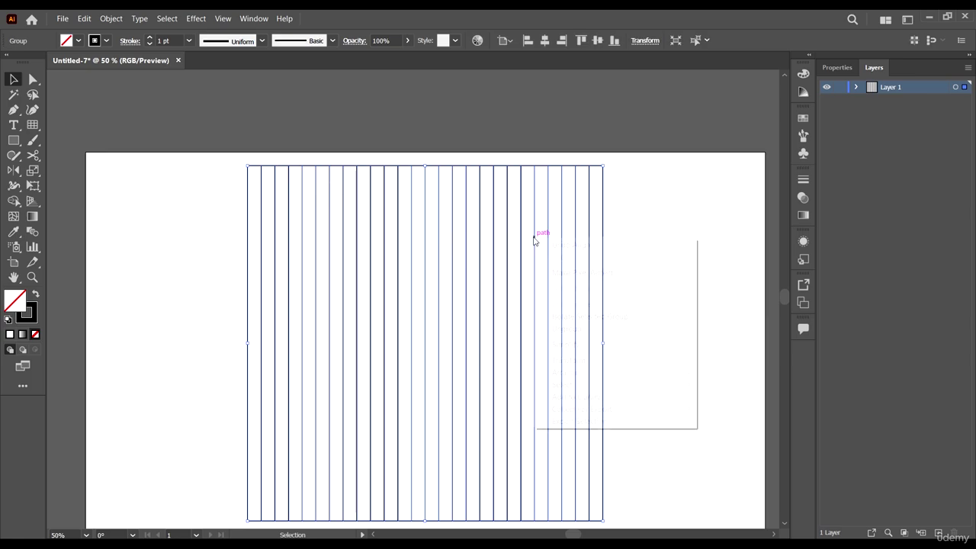
mouse_move(616, 367)
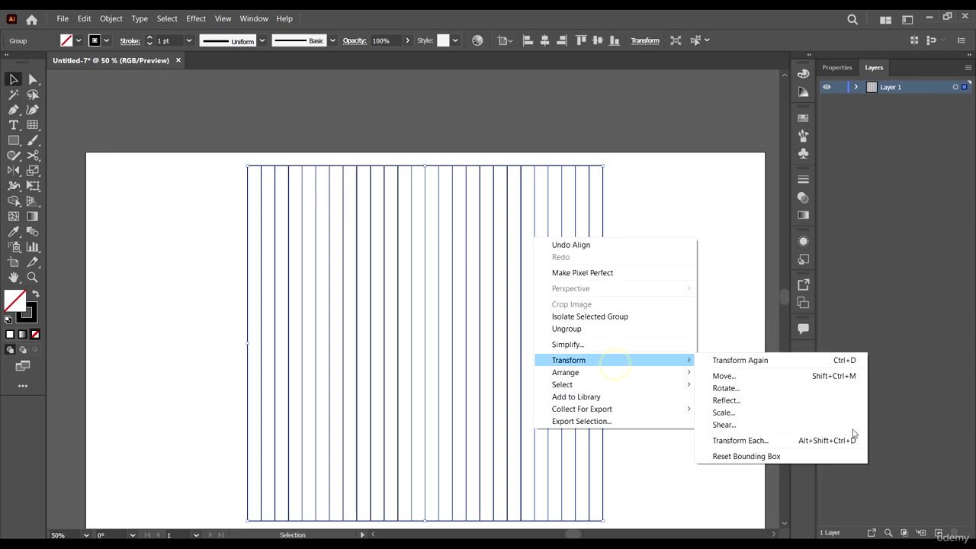
click(767, 386)
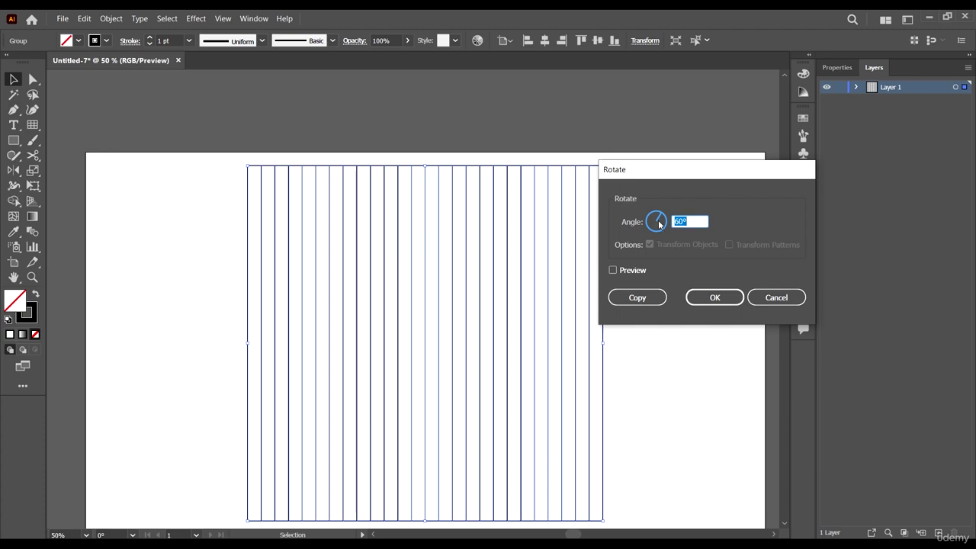
click(638, 298)
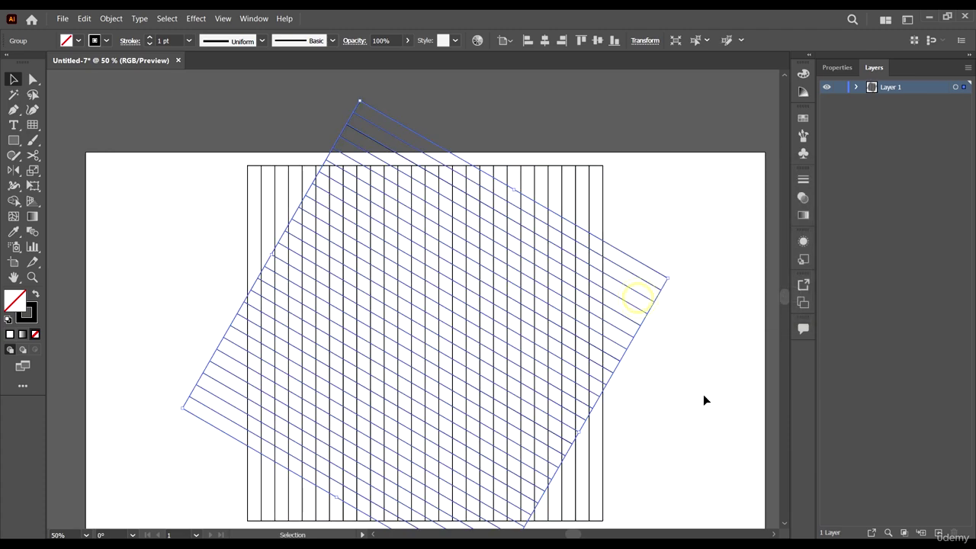
Step: Reflect a copy of the rotated grid across the vertical axis to complete the isometric grid
scroll(701, 376, down, 1)
right_click(597, 248)
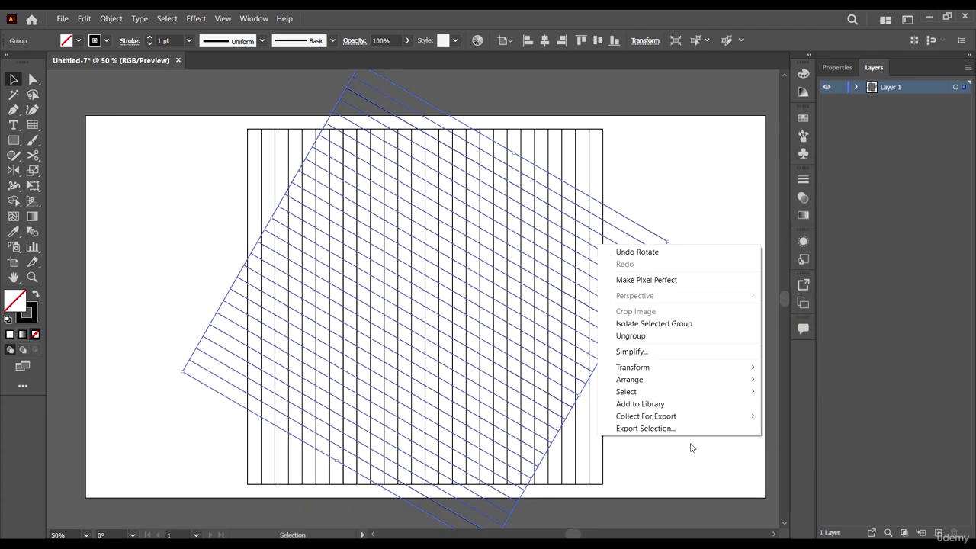
click(667, 367)
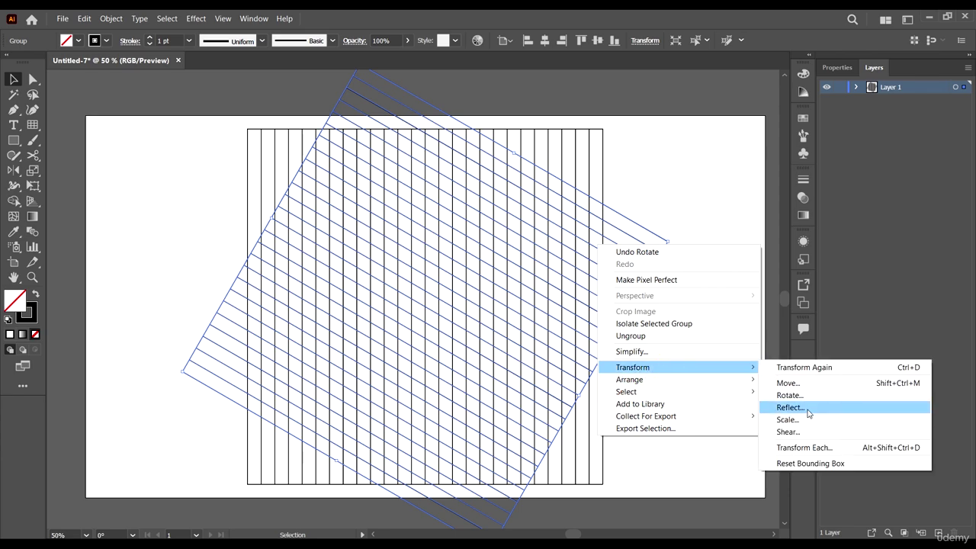
click(805, 407)
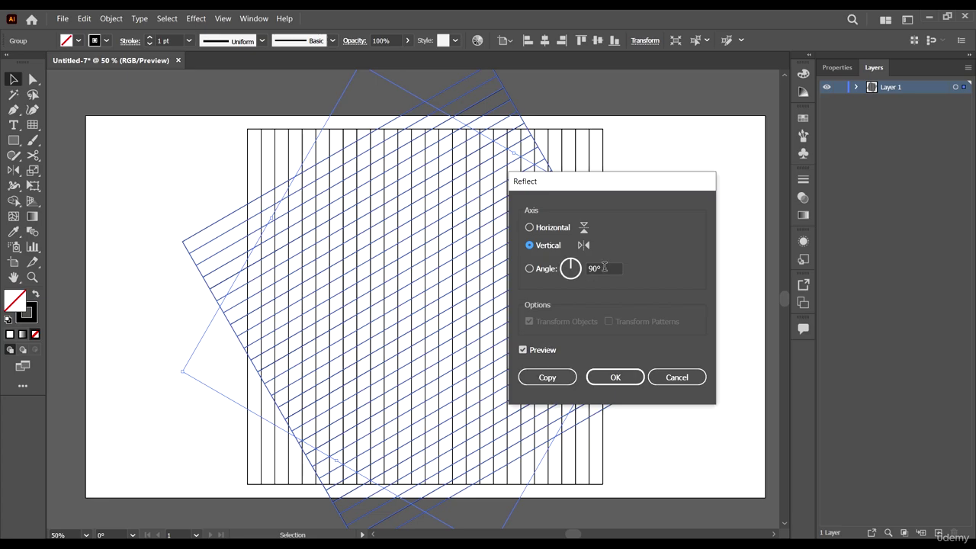
click(547, 378)
click(675, 398)
scroll(675, 399, down, 3)
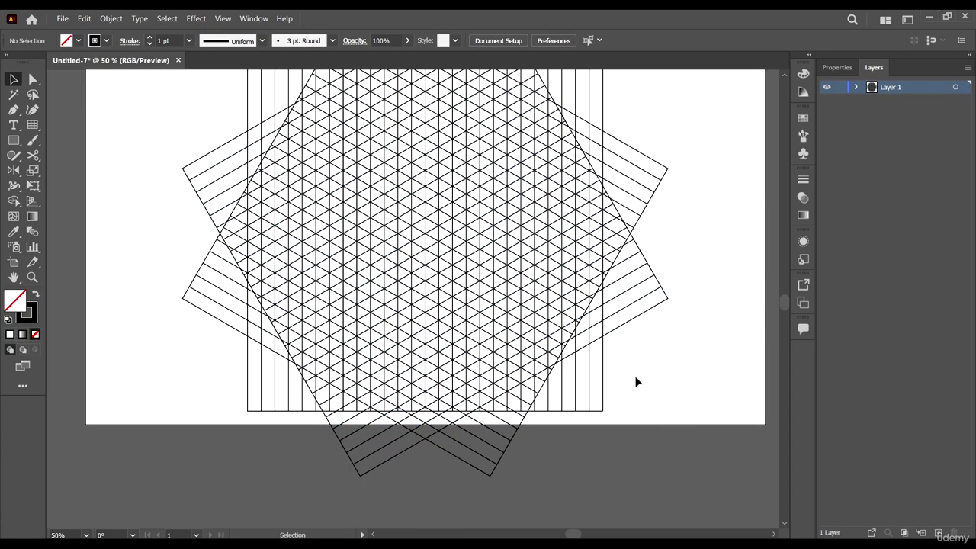
Step: Inspect the line intersections at high magnification to check whether the paths of all three grids cross at the same points
click(589, 388)
scroll(536, 346, up, 4)
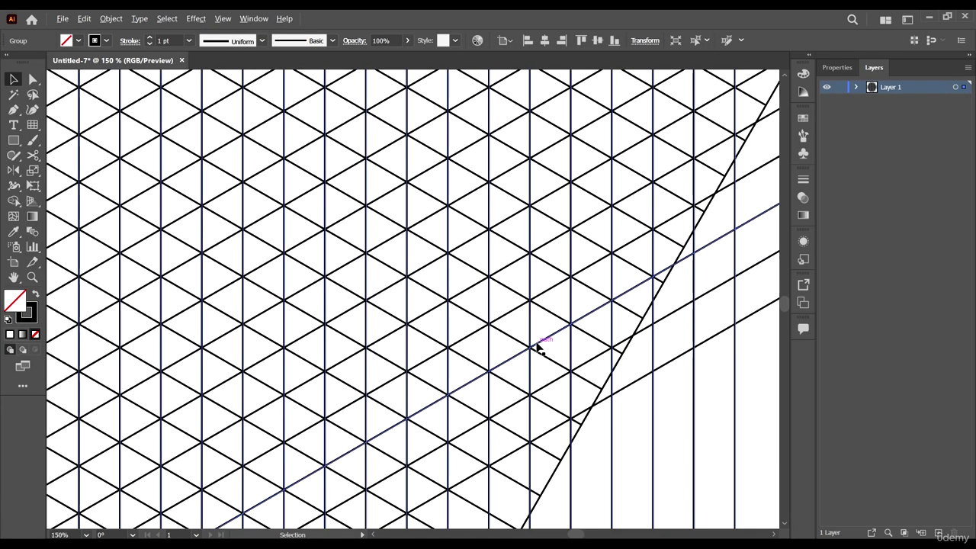
scroll(532, 276, down, 2)
scroll(523, 279, up, 5)
scroll(433, 279, up, 3)
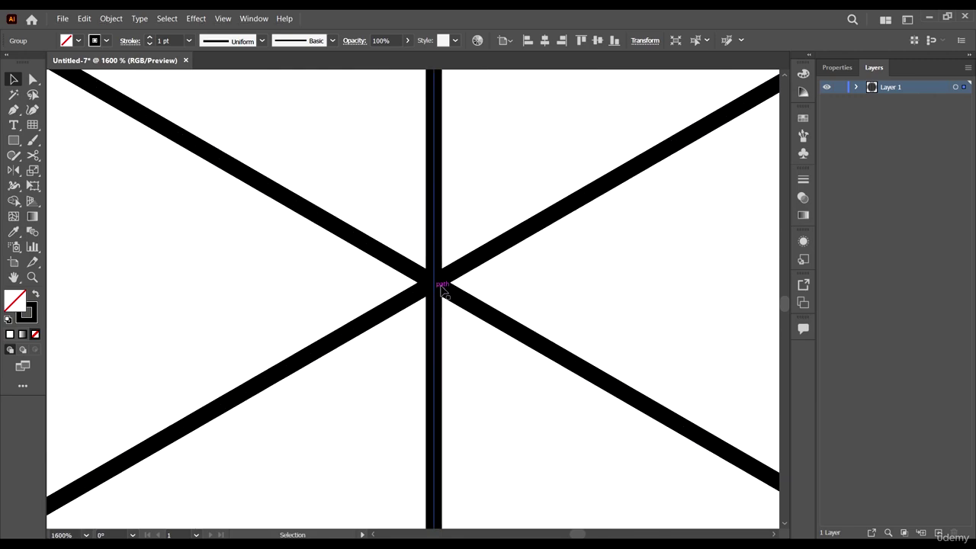
scroll(430, 330, up, 2)
scroll(496, 218, down, 10)
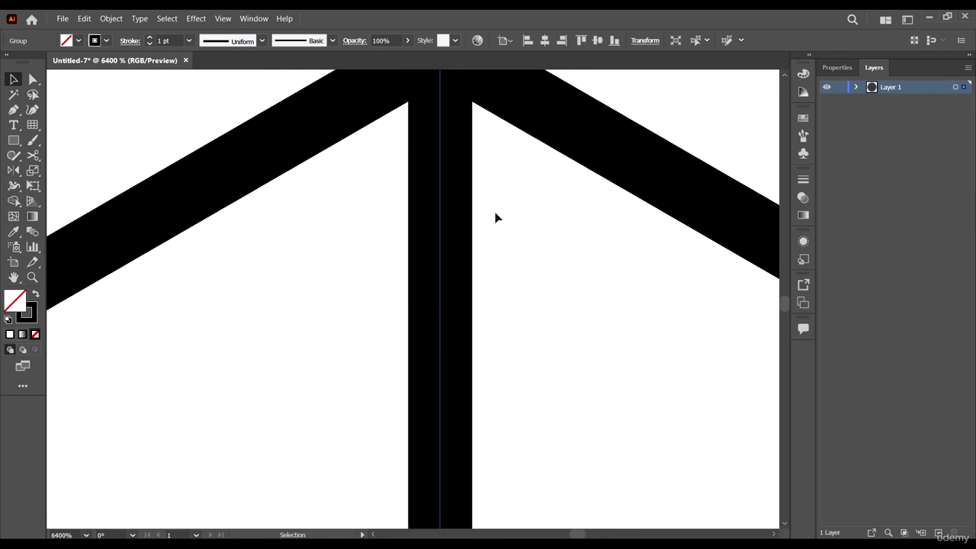
scroll(493, 283, up, 7)
scroll(522, 144, down, 1)
drag(510, 119, 358, 285)
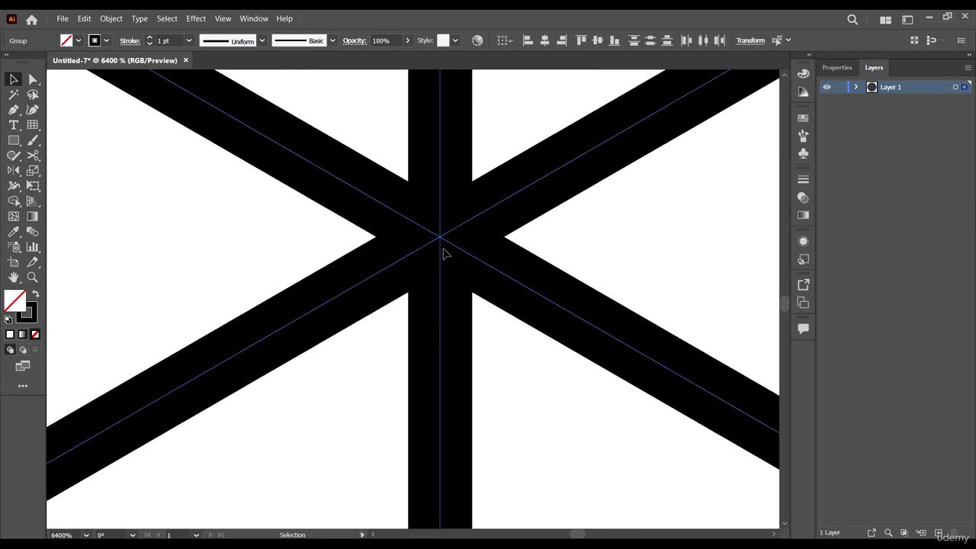
scroll(440, 251, up, 3)
scroll(406, 403, down, 15)
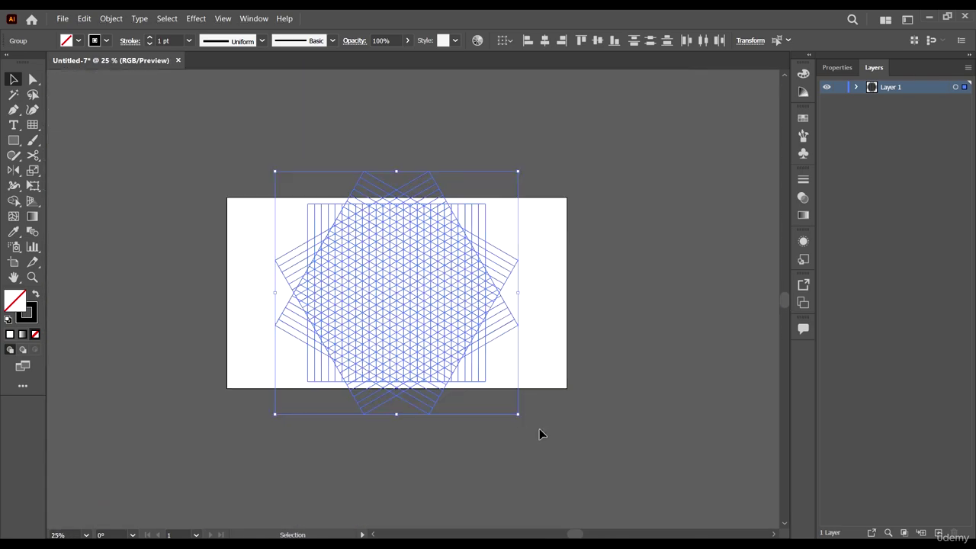
click(541, 428)
scroll(455, 287, up, 1)
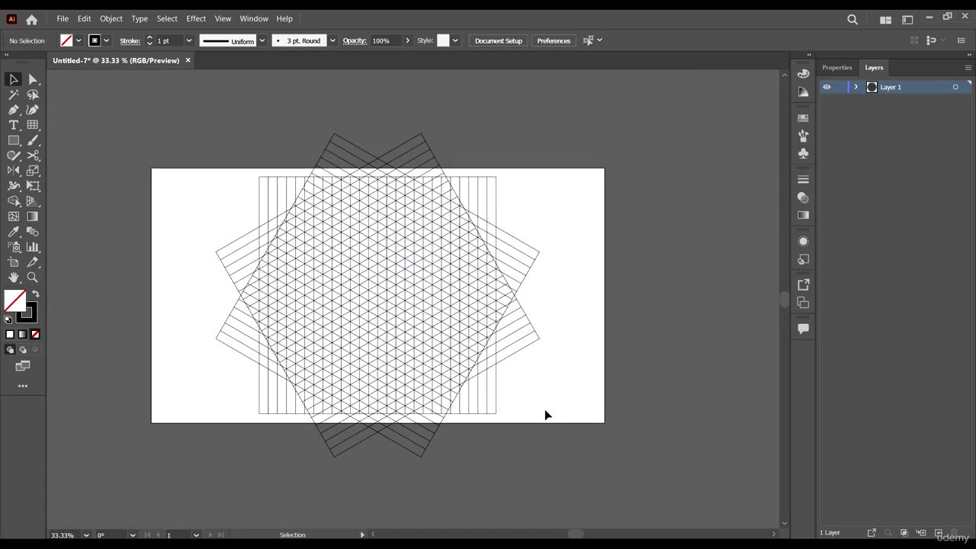
Step: Enlarge all three overlapping grids from the center to about 989 px wide and split them with Pathfinder Divide
drag(551, 446, 503, 416)
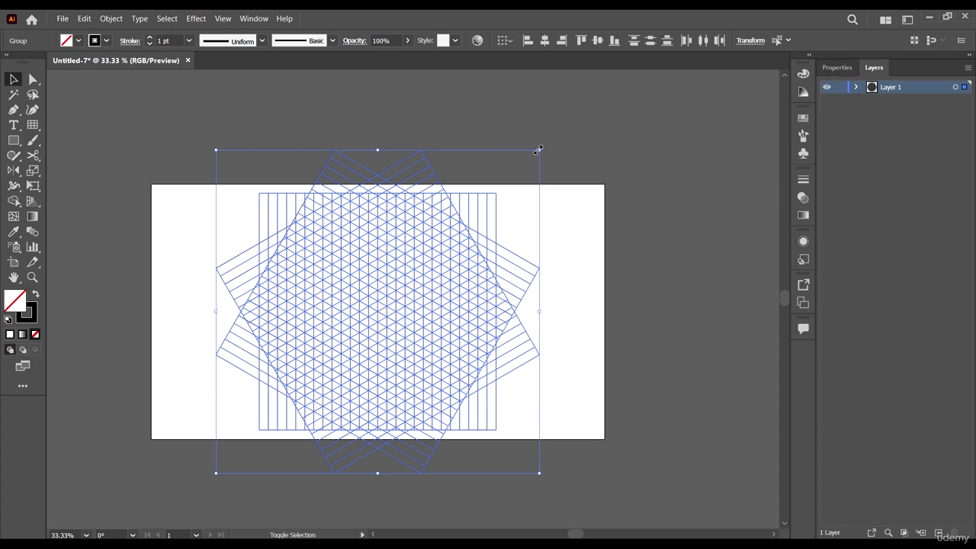
drag(537, 150, 541, 147)
click(836, 67)
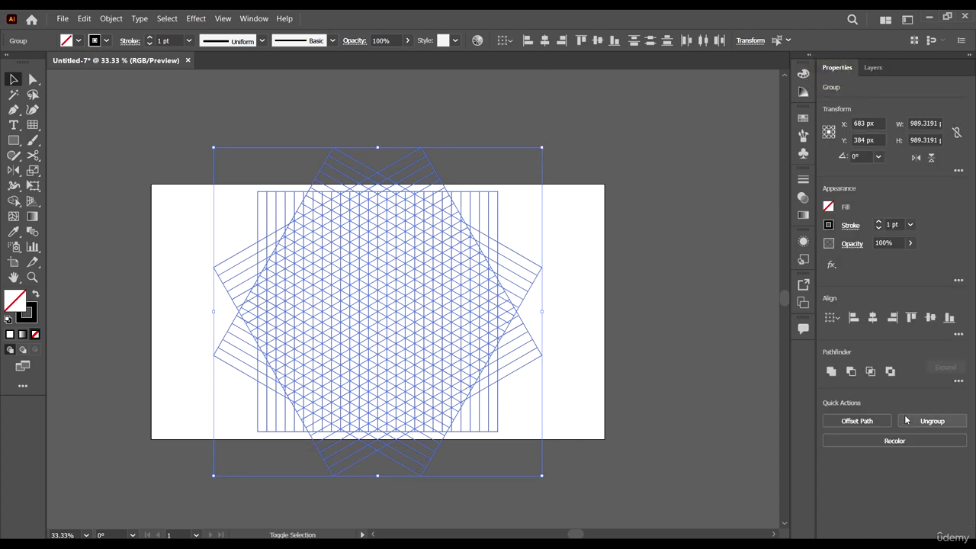
click(958, 381)
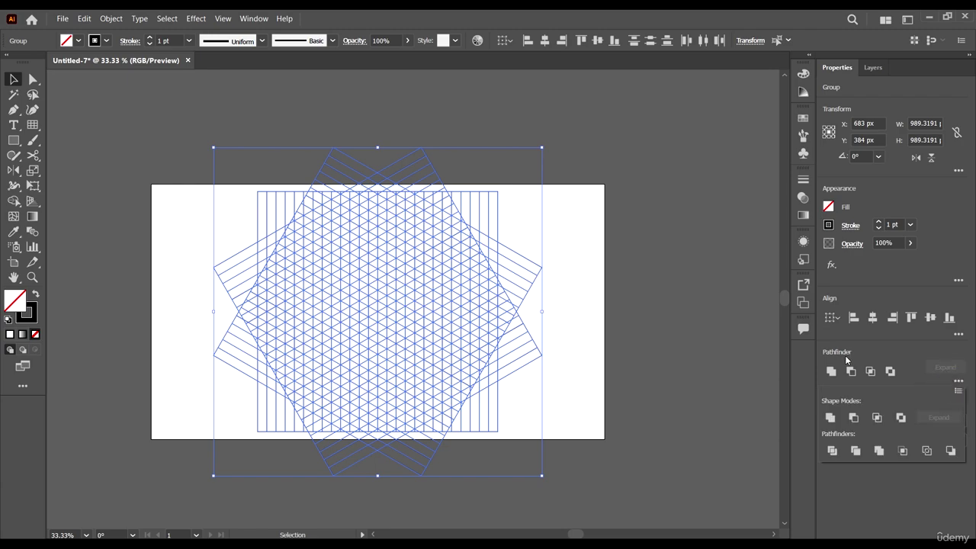
click(831, 450)
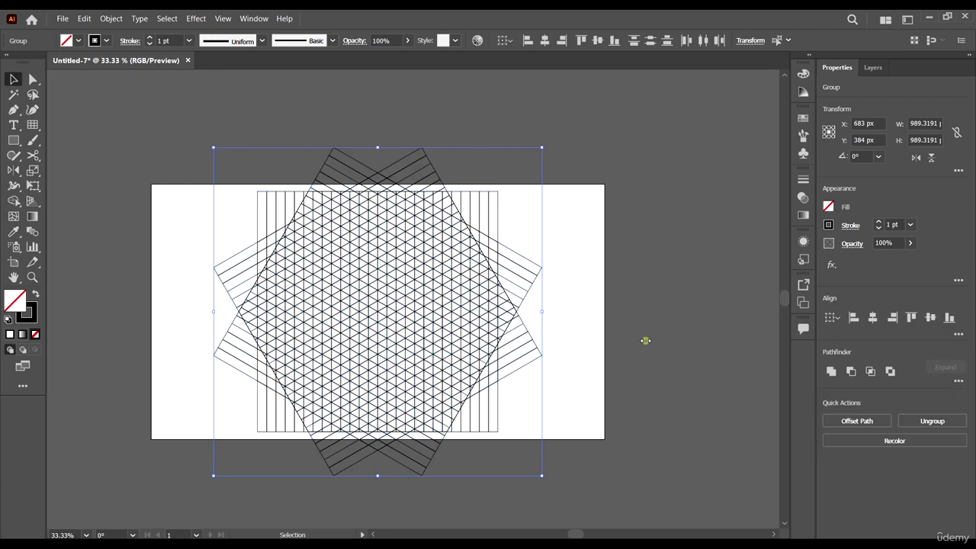
click(645, 341)
Step: Isolate the divided grid group and delete the pieces protruding on the grid's right side
scroll(547, 287, down, 1)
scroll(512, 294, up, 1)
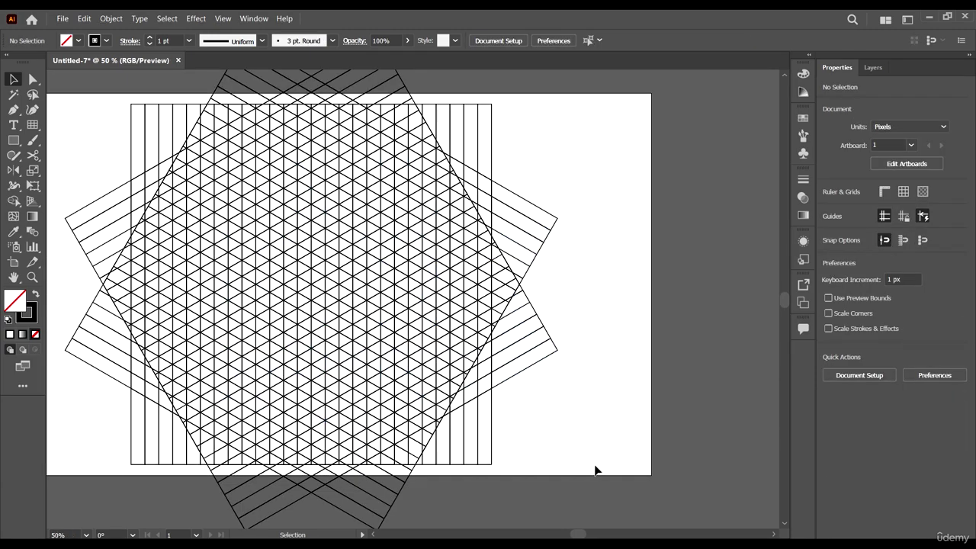
drag(579, 465, 447, 96)
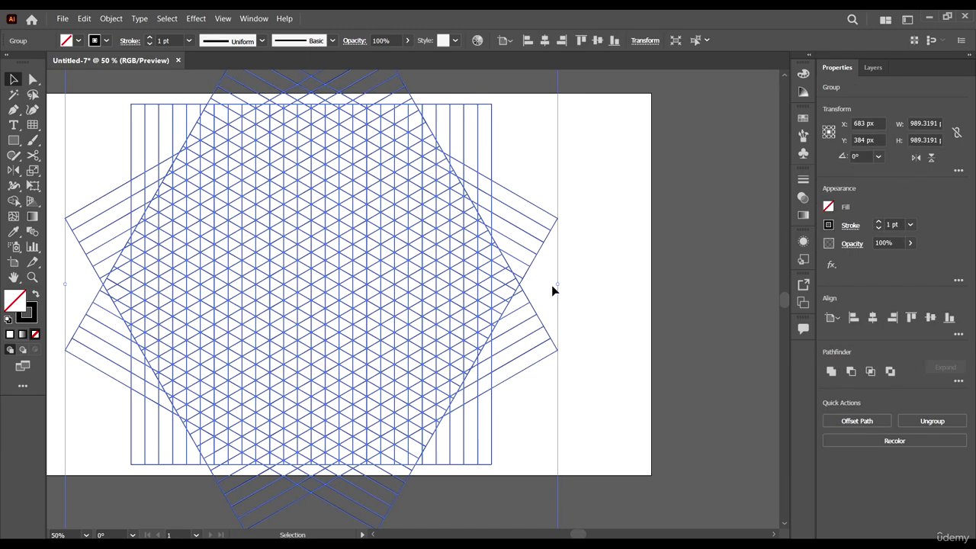
click(633, 303)
click(389, 221)
double_click(390, 220)
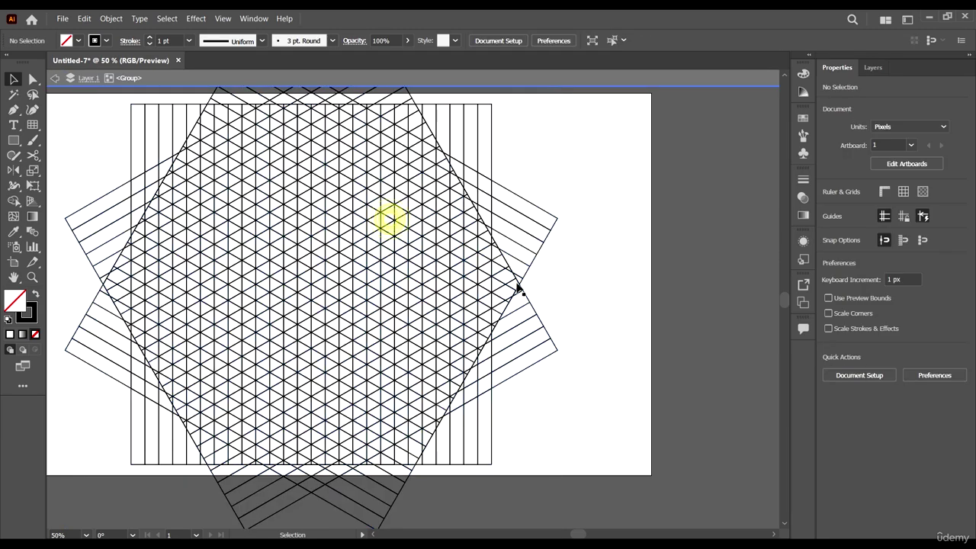
scroll(524, 287, down, 1)
drag(586, 438, 500, 108)
key(Delete)
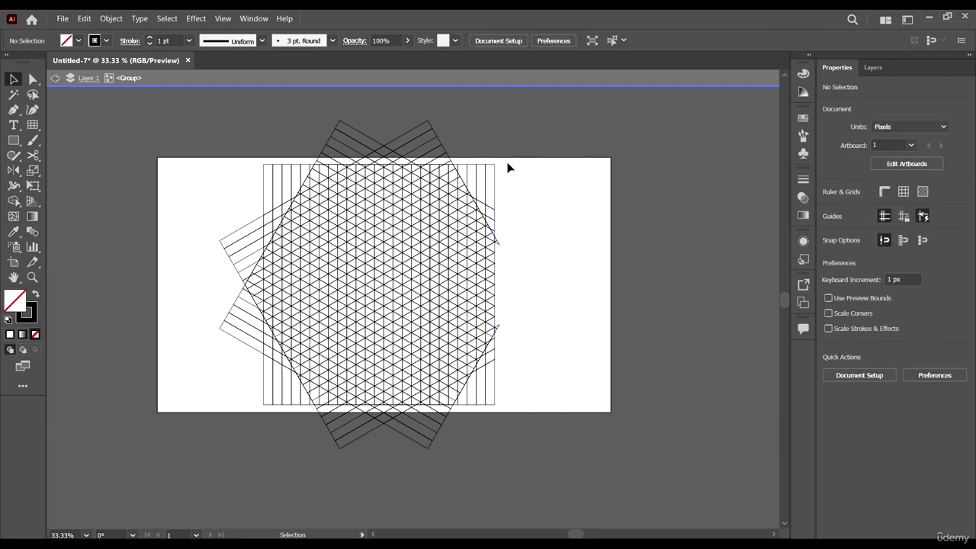
Step: Delete the pieces protruding past the grid's left, top and bottom sides and trim its right side further inward
scroll(508, 168, up, 1)
drag(159, 77, 270, 236)
key(Delete)
drag(129, 187, 273, 504)
key(Delete)
drag(560, 503, 189, 417)
key(Delete)
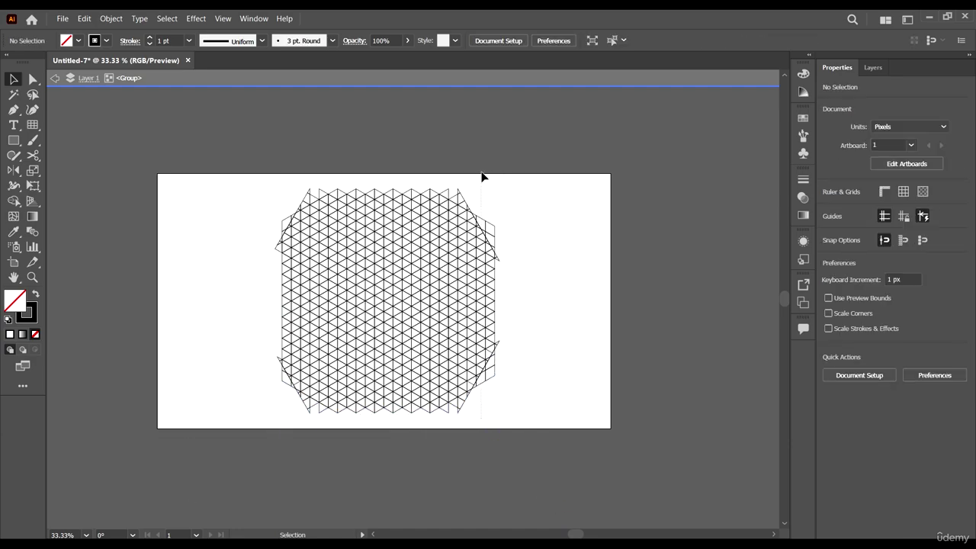
drag(481, 162, 589, 473)
key(Delete)
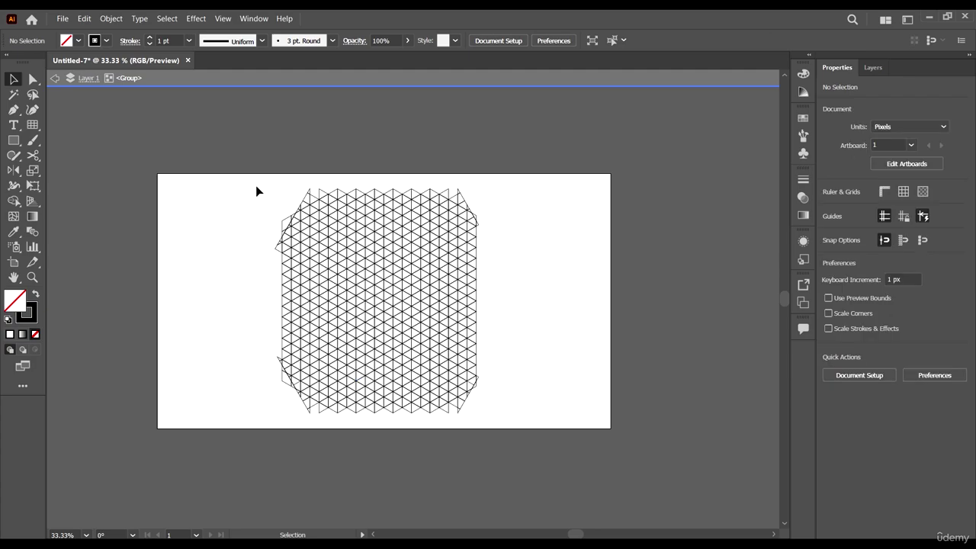
Step: Try to delete a wide strip of pieces along the grid's left side
drag(256, 185, 294, 427)
drag(264, 199, 284, 281)
drag(294, 408, 295, 409)
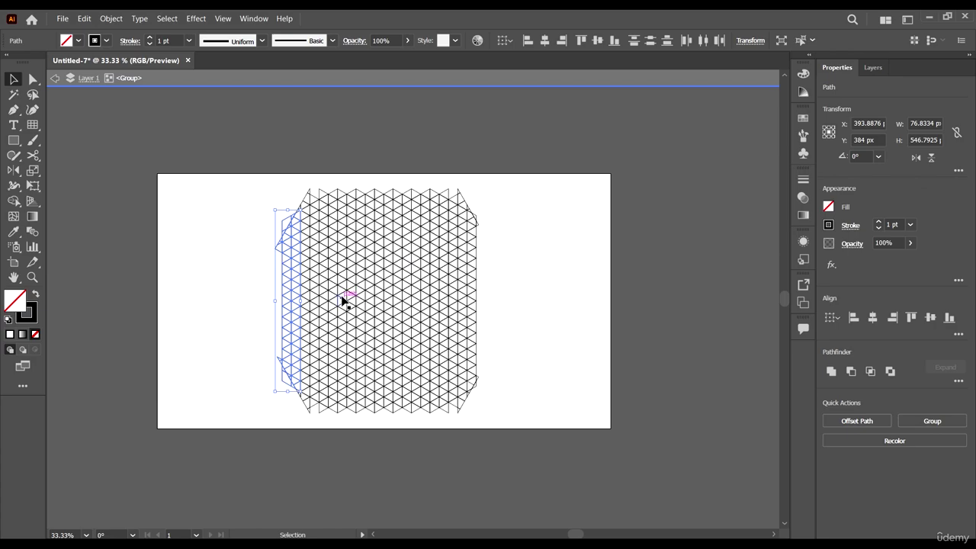
key(Delete)
click(513, 440)
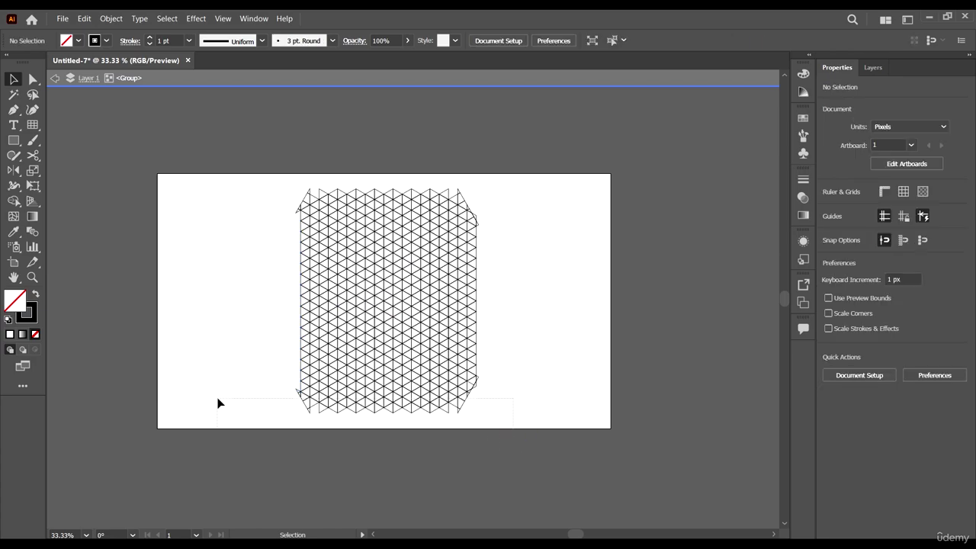
drag(220, 403, 220, 403)
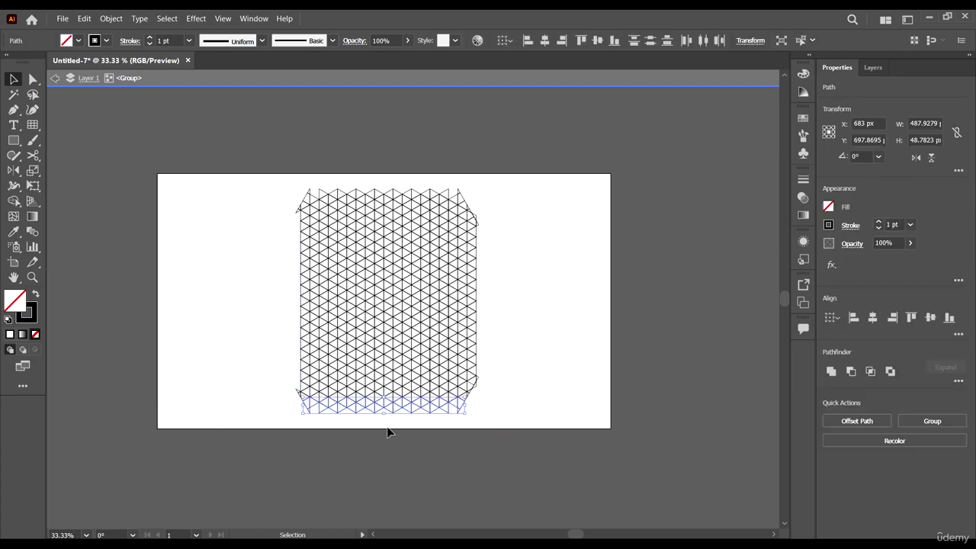
key(ctrl+z)
Step: Delete the narrow outermost strip of pieces along the grid's left side and the outermost row at its top
click(224, 167)
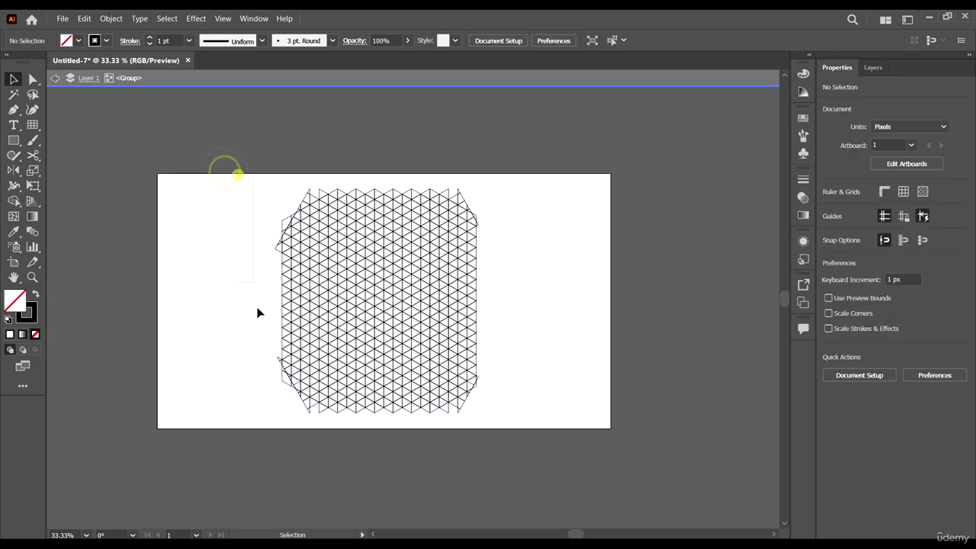
drag(289, 444, 289, 444)
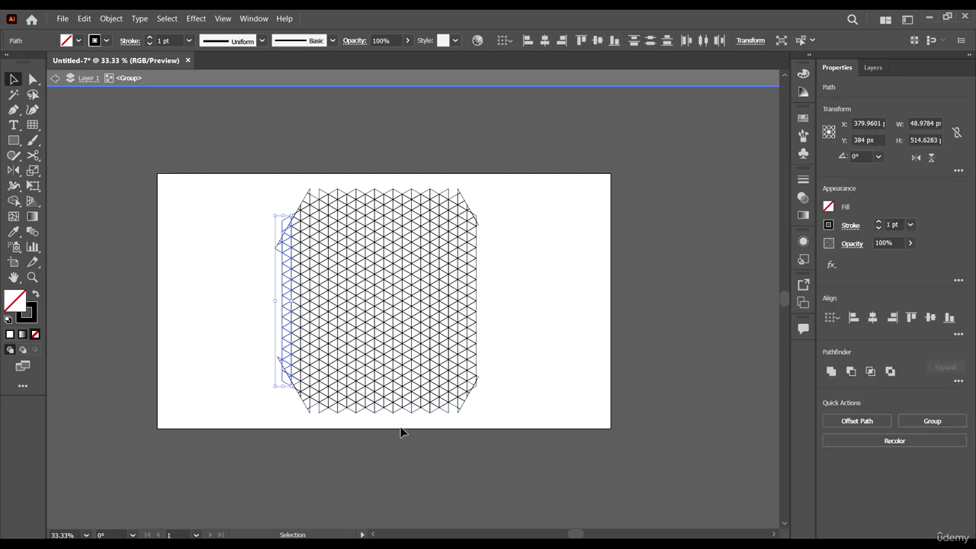
key(Delete)
drag(224, 147, 492, 196)
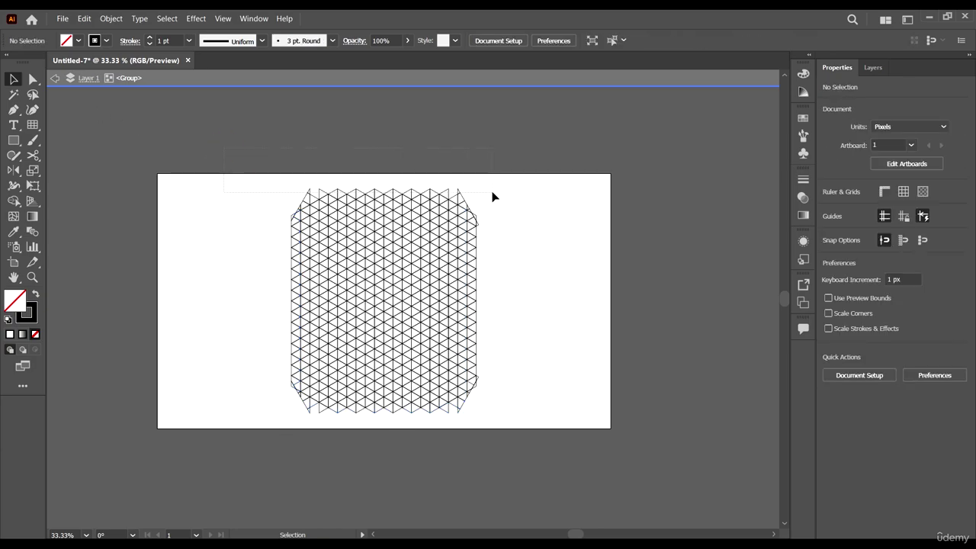
key(Delete)
Step: Trim two uneven rows from the grid's lower edge, the outermost right column and another row at the top
drag(518, 460, 253, 407)
key(Delete)
drag(320, 405, 287, 403)
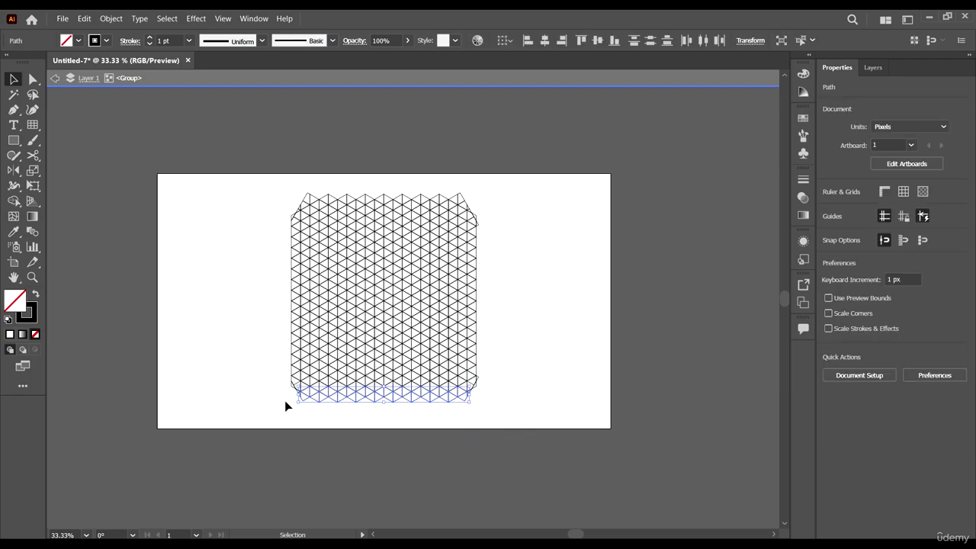
key(Delete)
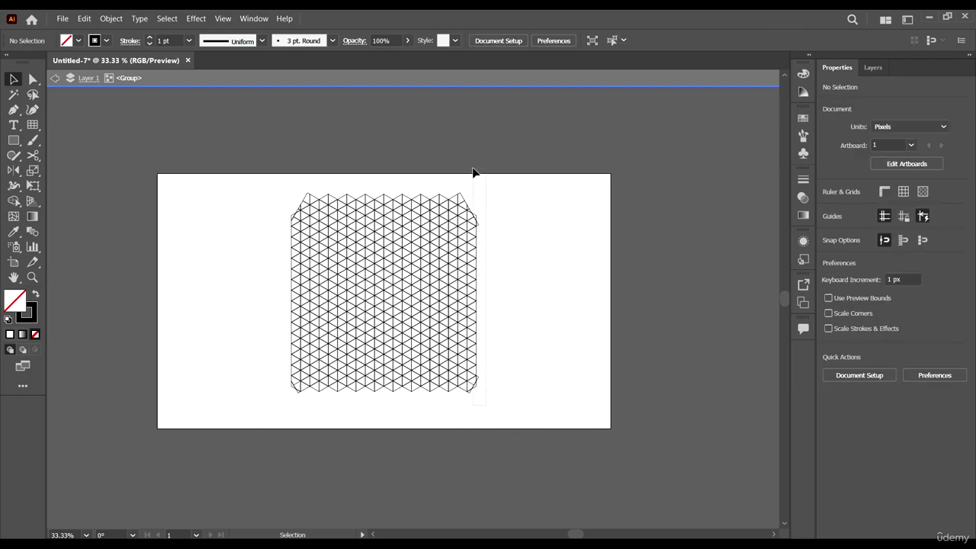
drag(472, 172, 485, 179)
key(Delete)
drag(217, 177, 200, 179)
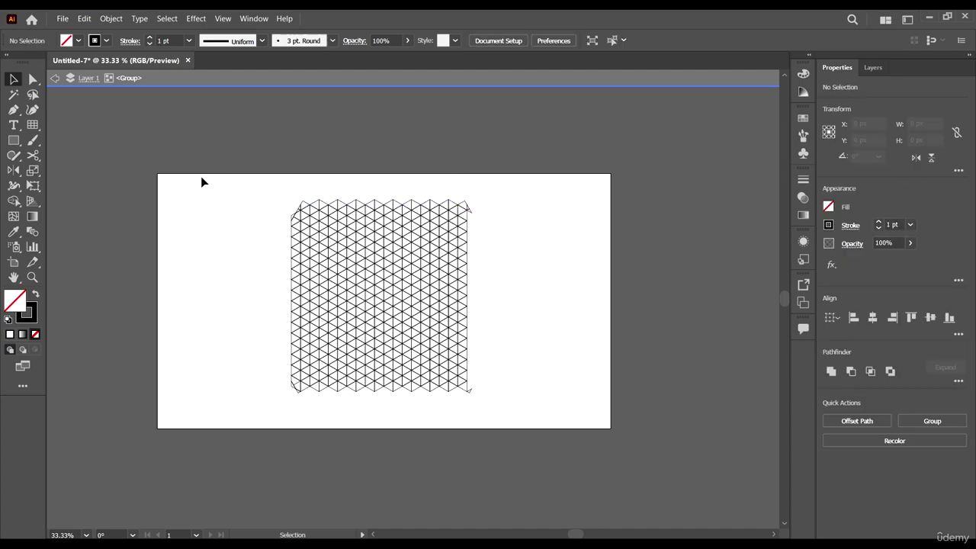
key(Delete)
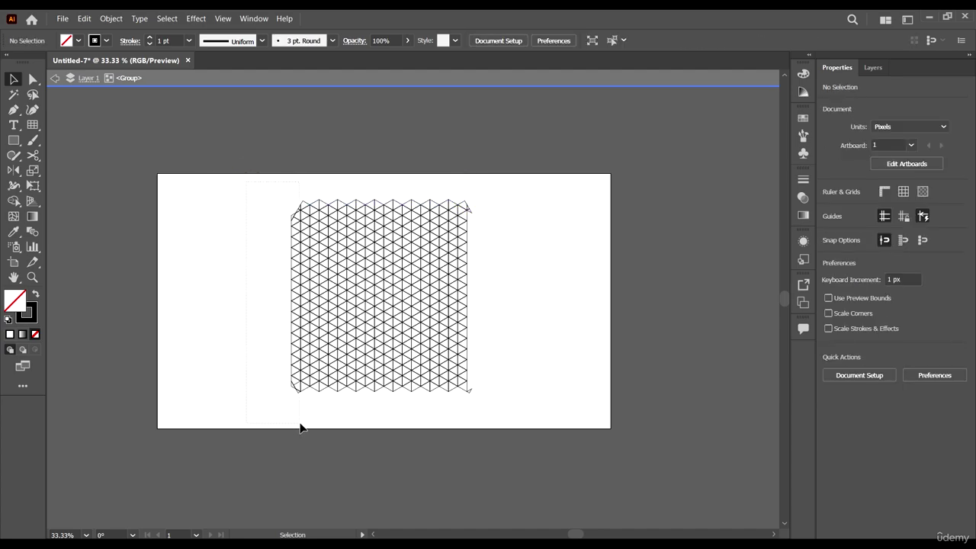
Step: Delete the uneven pieces remaining along the grid's left, lower and upper edges to leave a regular zigzag outline
drag(300, 427, 299, 425)
key(Delete)
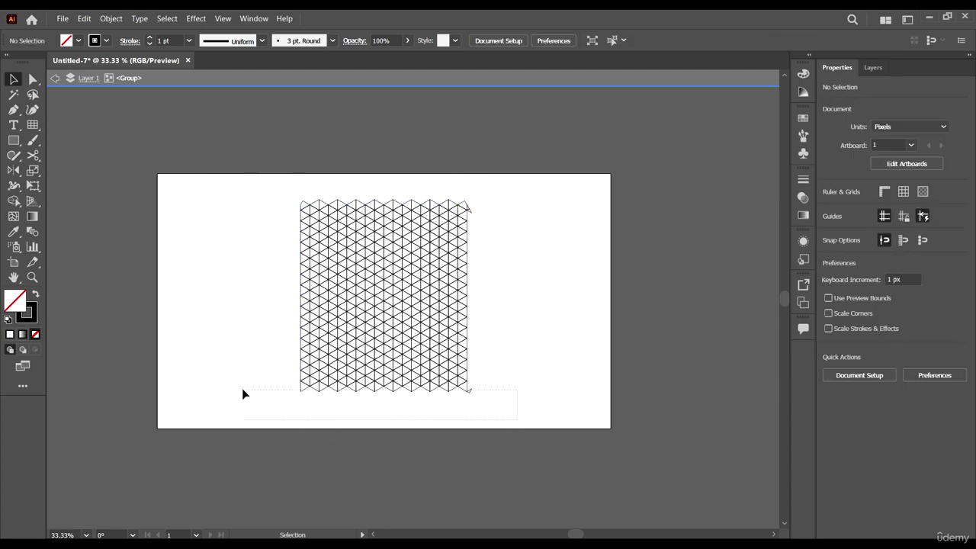
drag(242, 393, 242, 392)
key(Delete)
drag(438, 192, 494, 208)
key(Delete)
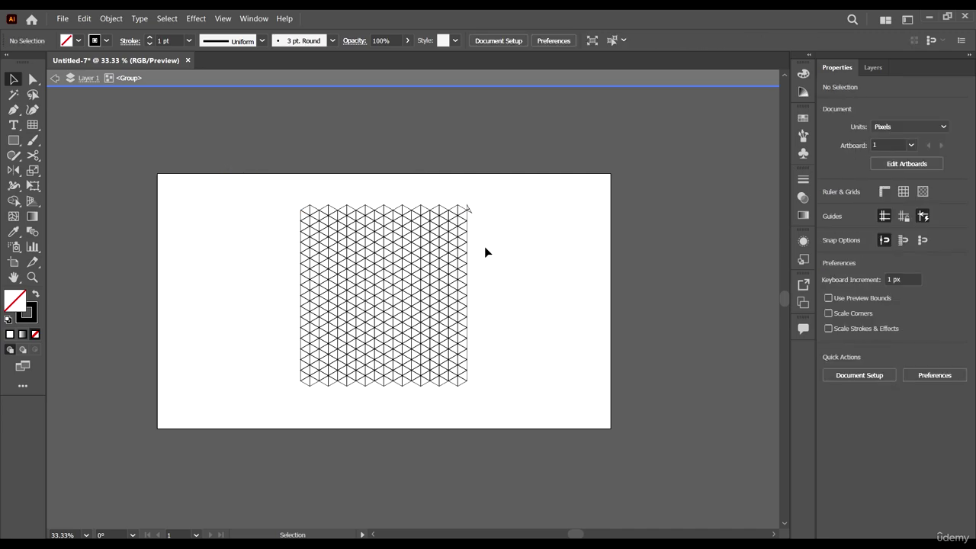
Step: Delete the stray triangular pieces at the grid's upper-right corner and leave the group's isolation mode
scroll(480, 222, up, 5)
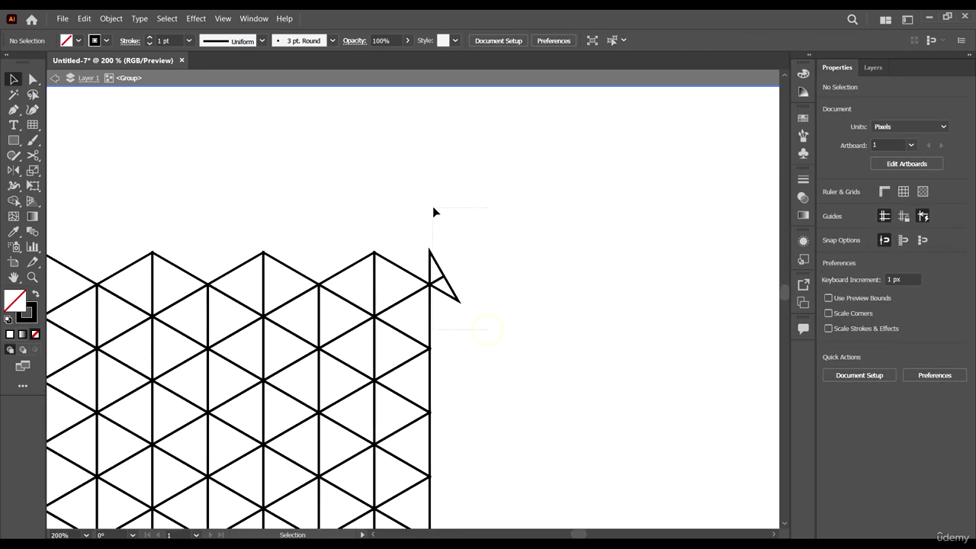
drag(435, 212, 554, 266)
key(Delete)
scroll(529, 226, down, 7)
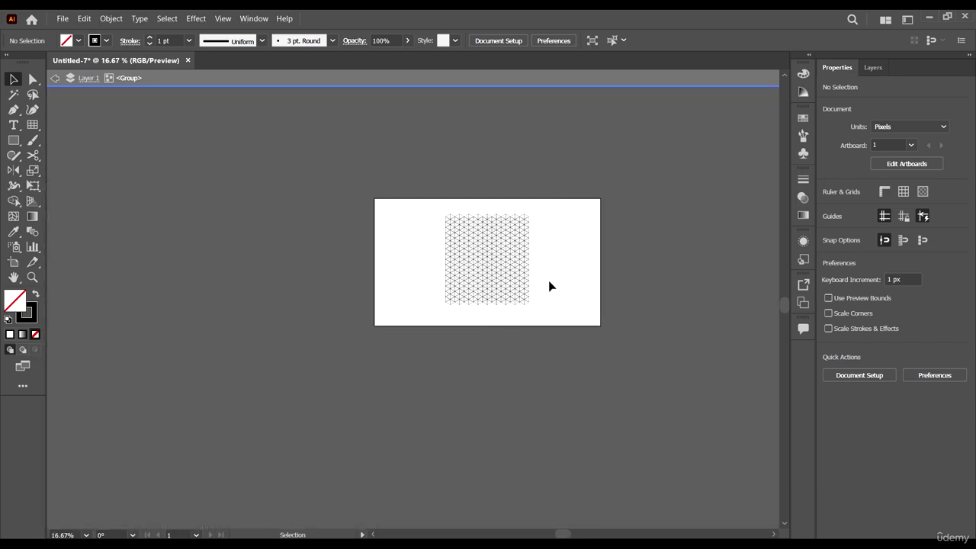
scroll(545, 289, up, 1)
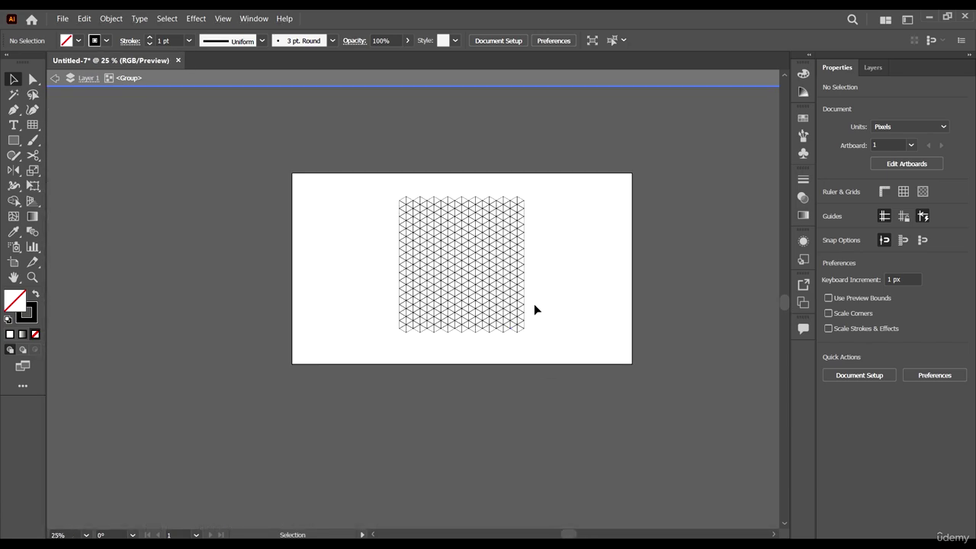
scroll(534, 308, up, 1)
drag(280, 130, 531, 317)
click(569, 312)
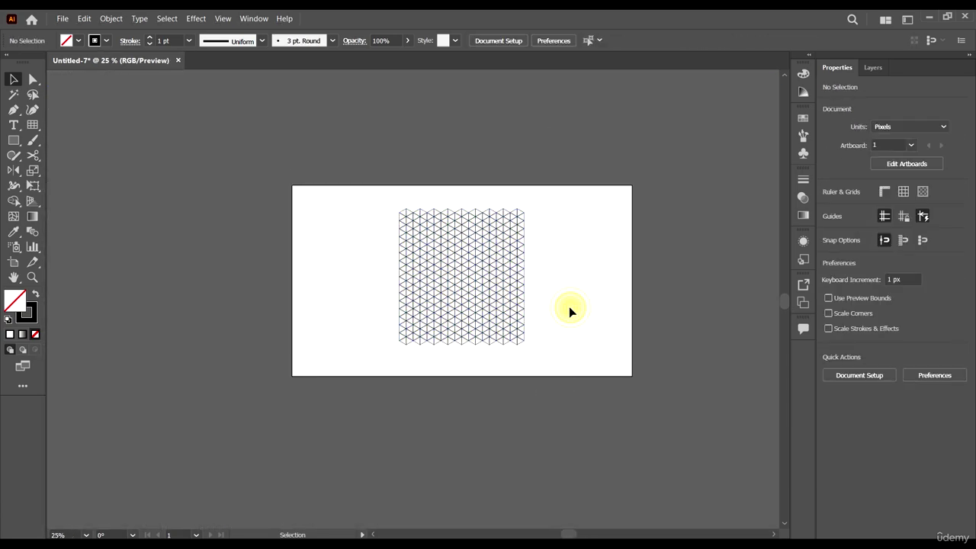
Step: Enlarge the grid group to about 602 × 656 px and center it horizontally and vertically on the artboard
click(479, 299)
mouse_move(532, 351)
mouse_down()
mouse_move(562, 379)
mouse_move(546, 359)
mouse_up()
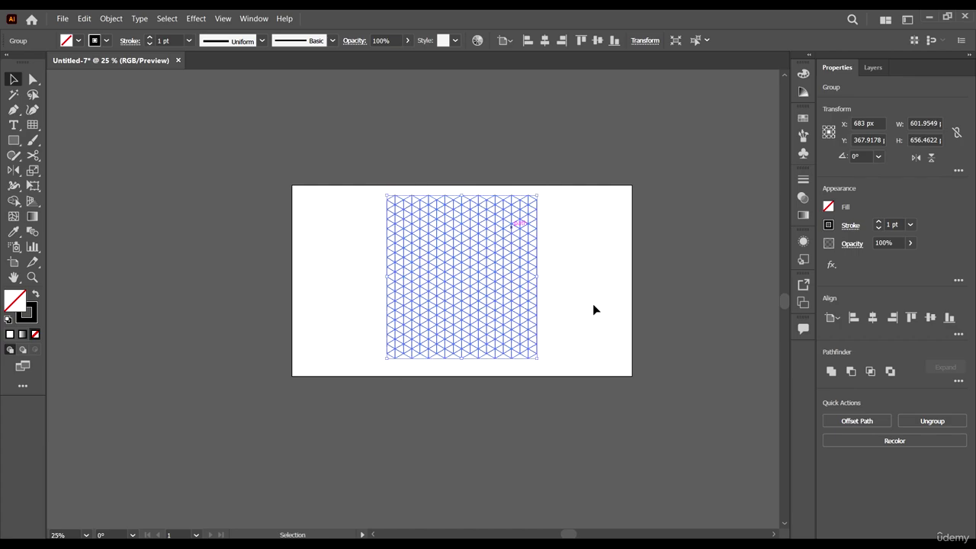
drag(646, 266, 618, 254)
click(545, 40)
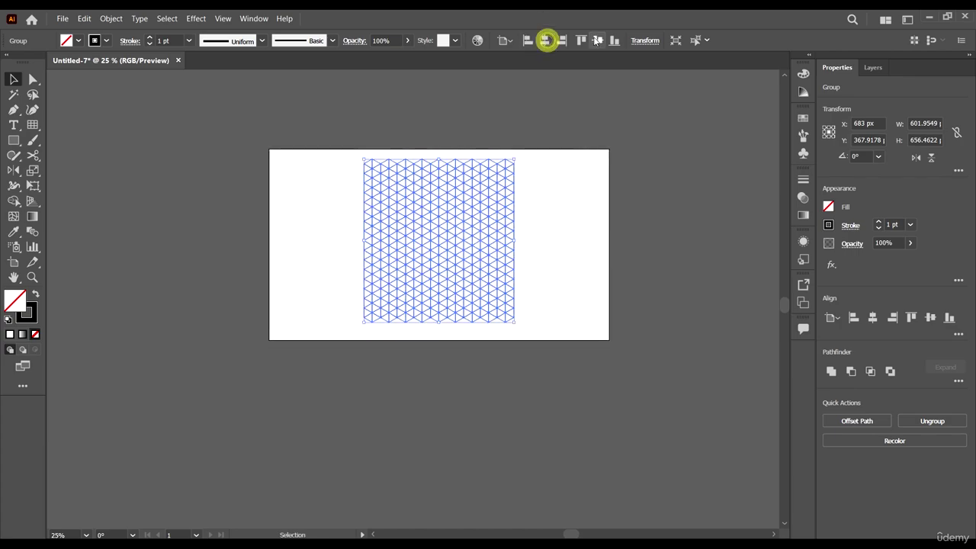
click(597, 40)
Step: Narrow the artboard equally on both sides so it fits closely around the grid, and return to the Selection tool
scroll(523, 272, up, 2)
scroll(519, 290, up, 2)
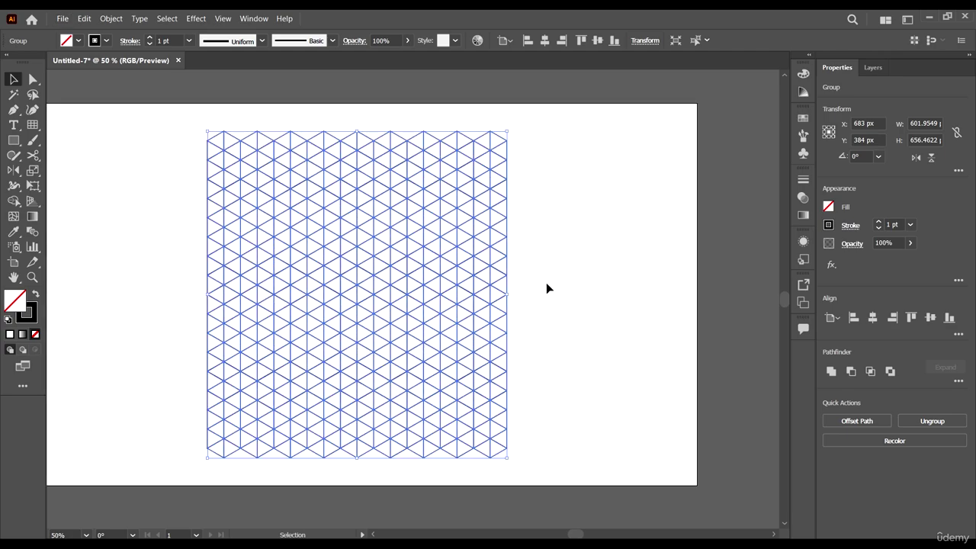
scroll(545, 282, down, 1)
key(shift+o)
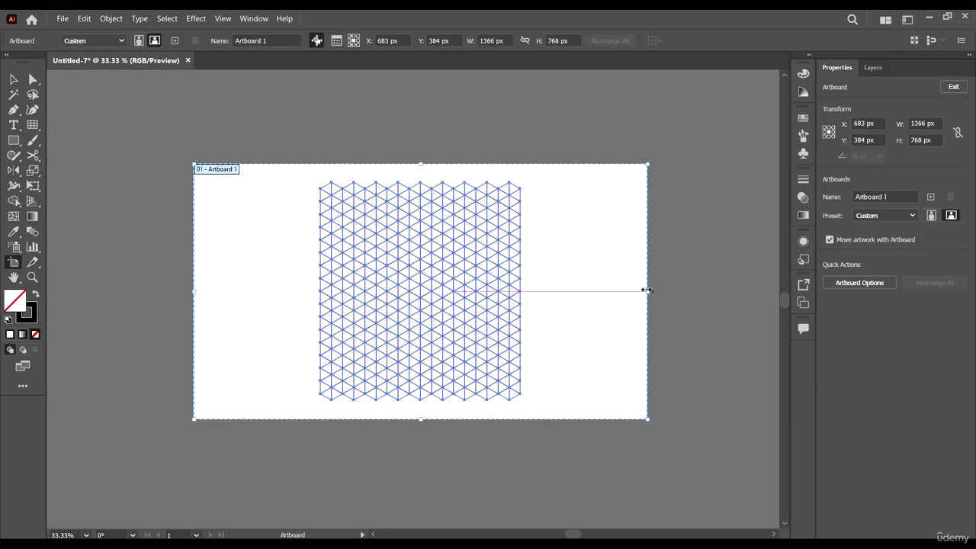
drag(648, 292, 539, 300)
key(Escape)
click(631, 239)
click(13, 79)
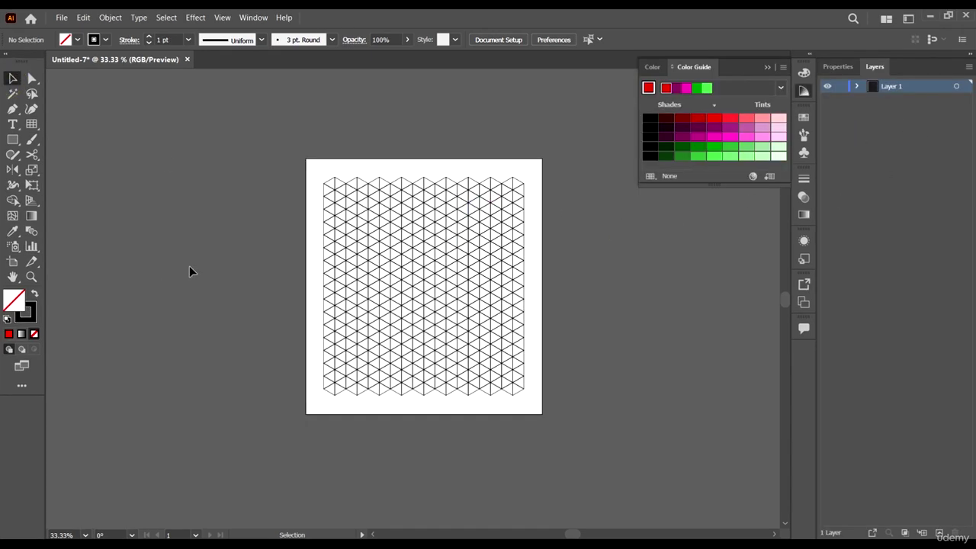
Step: Set the stroke weight of the whole grid to 0.5 pt
key(ctrl+1)
key(ctrl+minus)
key(ctrl+minus)
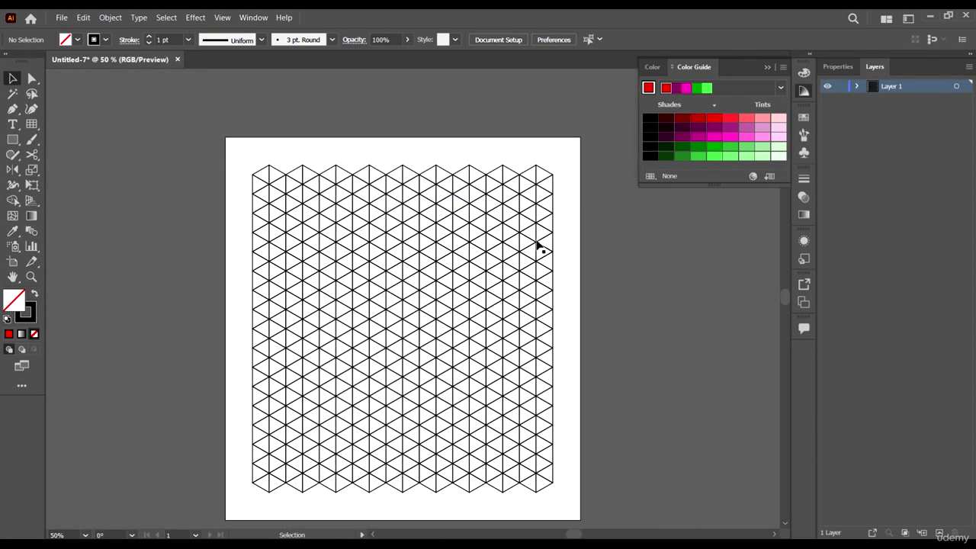
drag(637, 425, 326, 157)
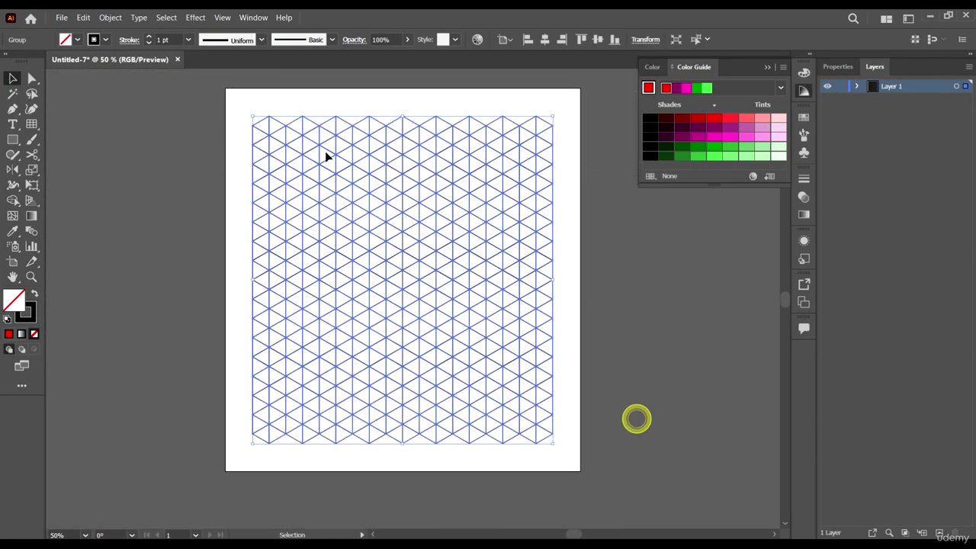
click(185, 40)
click(212, 66)
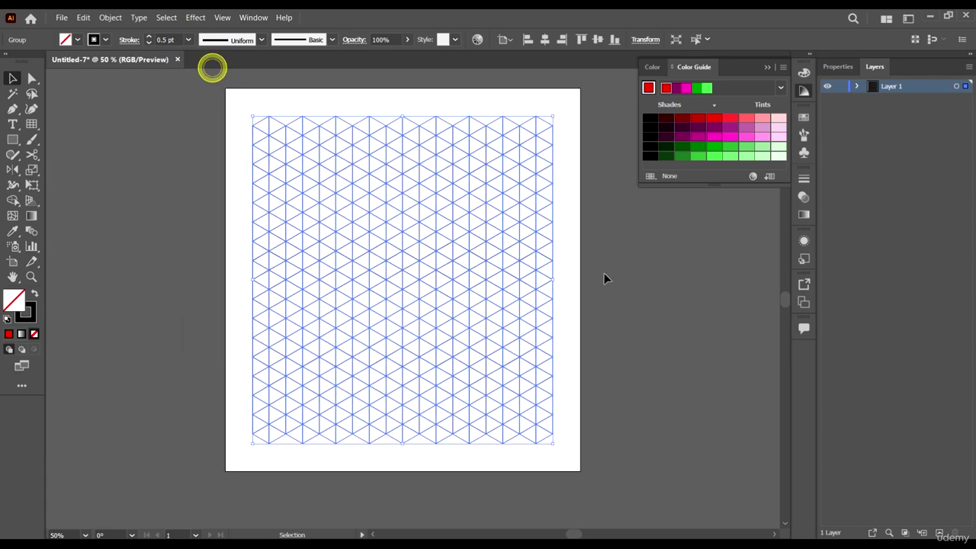
Step: Add a new layer above the grid's layer
key(ctrl+minus)
click(939, 532)
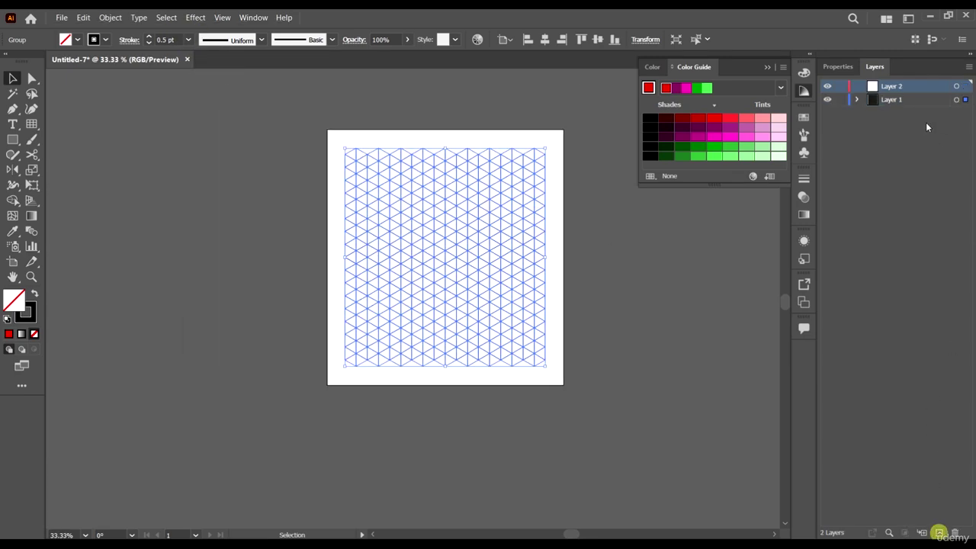
Step: Lock the grid's layer and make the empty Layer 2 active for drawing
click(840, 99)
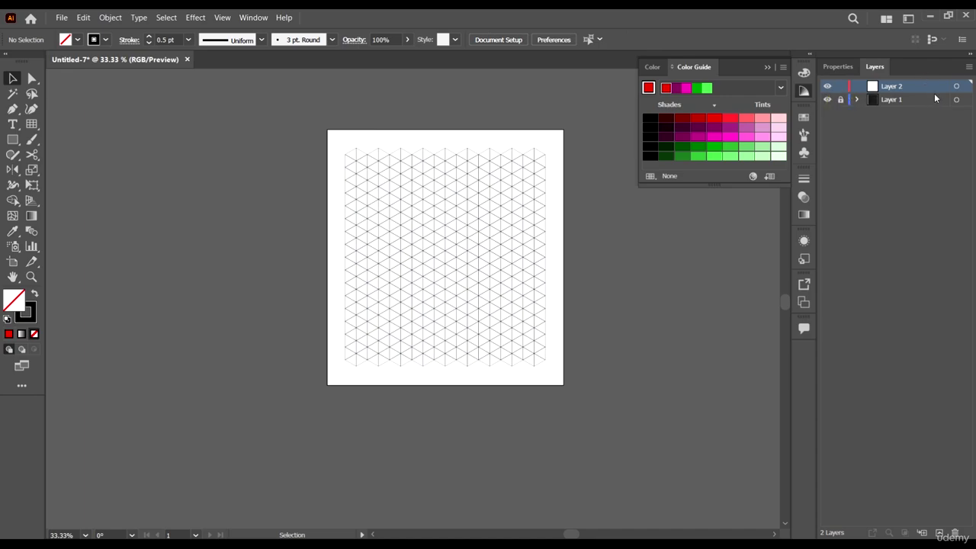
click(935, 99)
click(935, 86)
Step: Draw the cube's left face with the Pen tool as a one-cell rhombus snapped to the grid intersections, and fill it dark green
scroll(470, 268, up, 3)
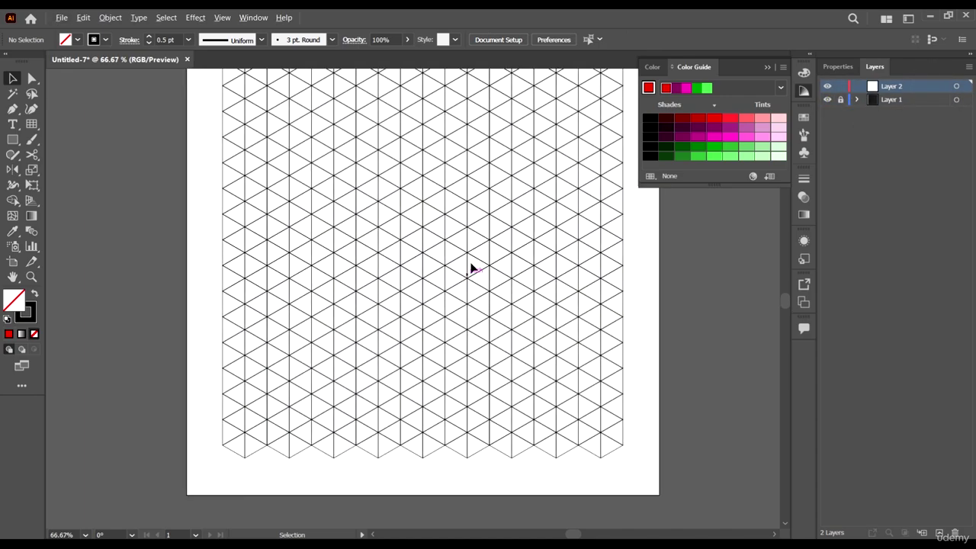
scroll(432, 221, up, 2)
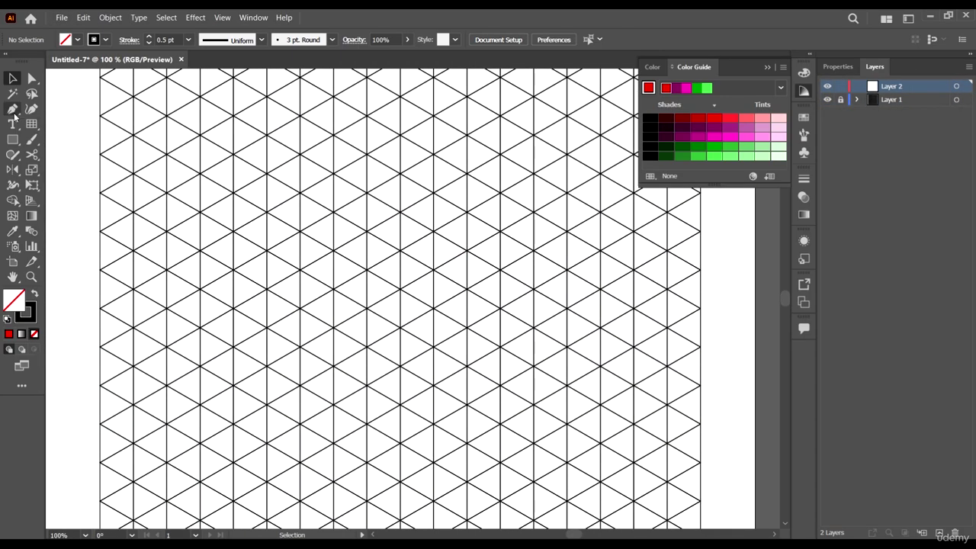
click(13, 111)
scroll(305, 175, up, 2)
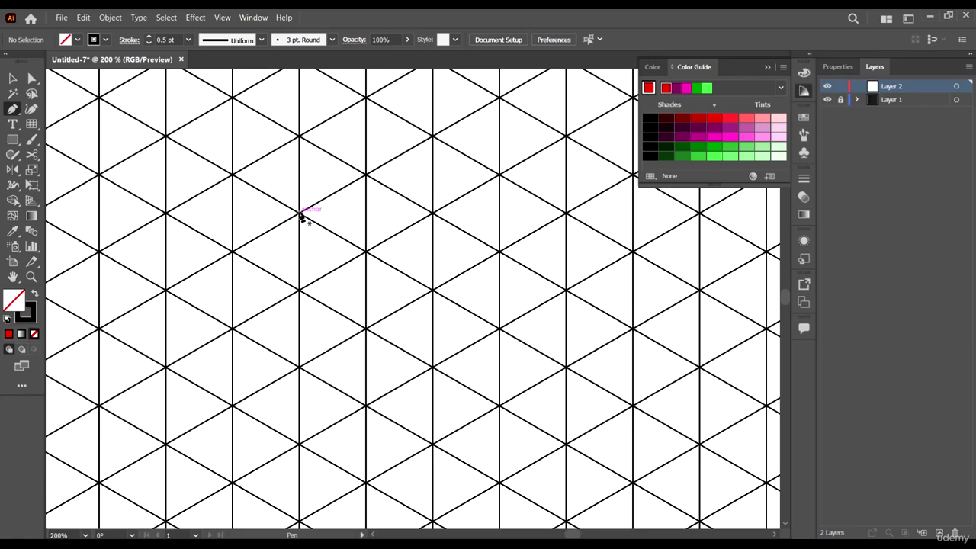
click(299, 213)
click(300, 290)
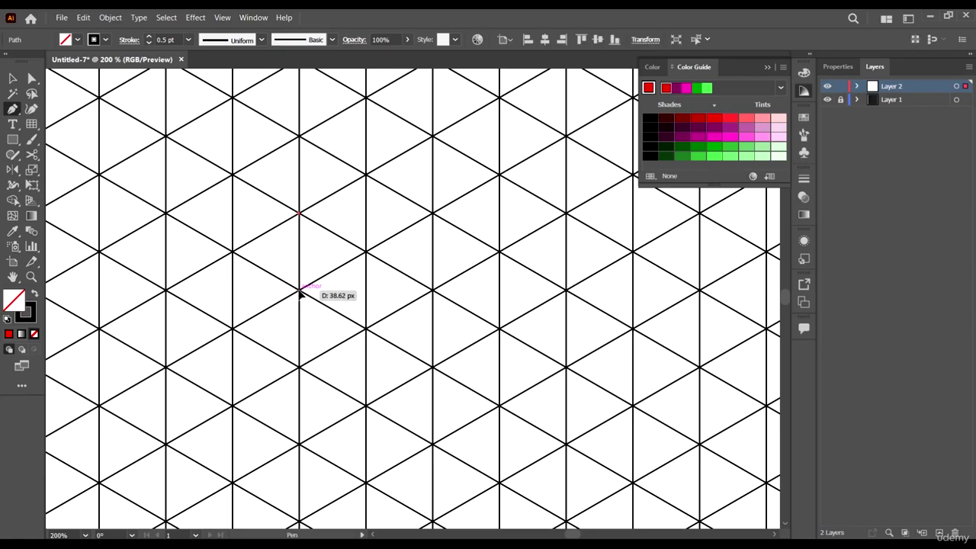
click(366, 328)
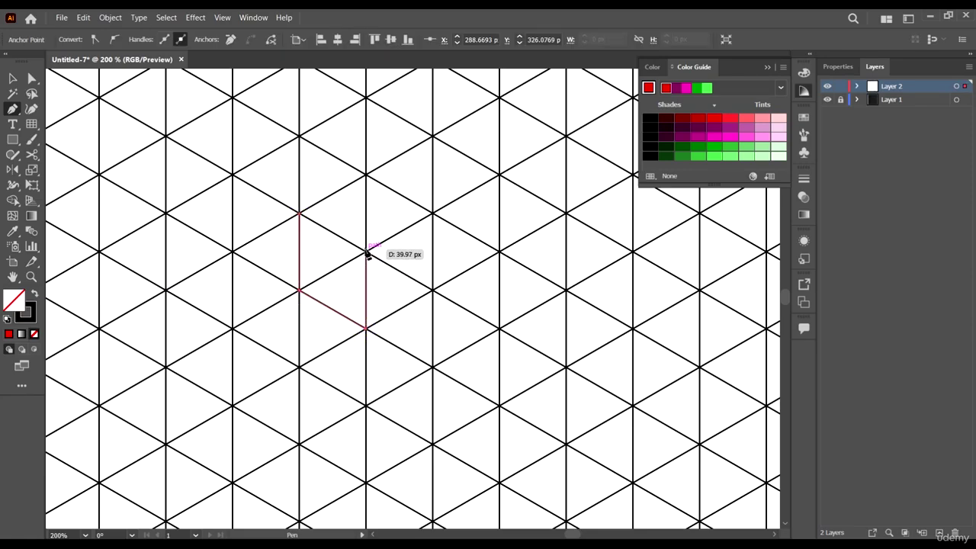
click(366, 252)
click(299, 214)
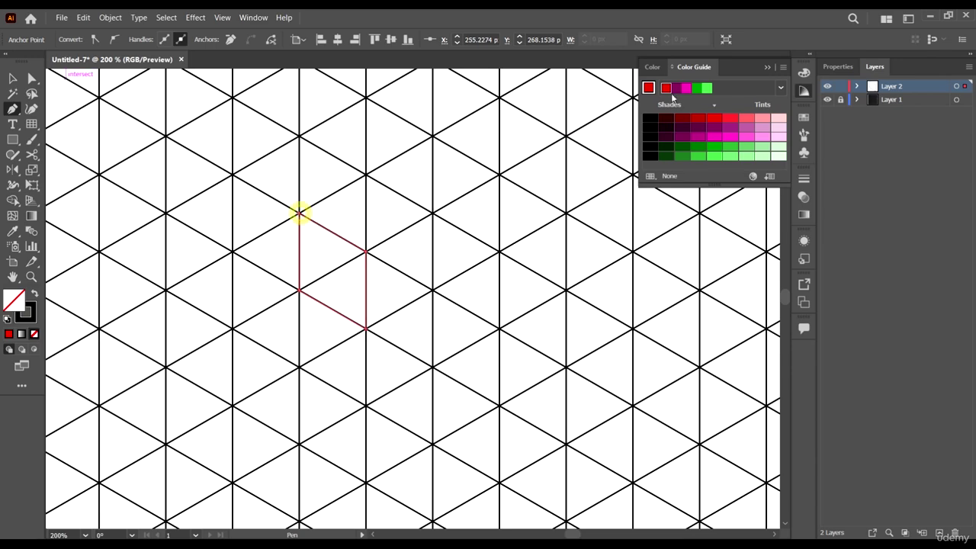
click(697, 146)
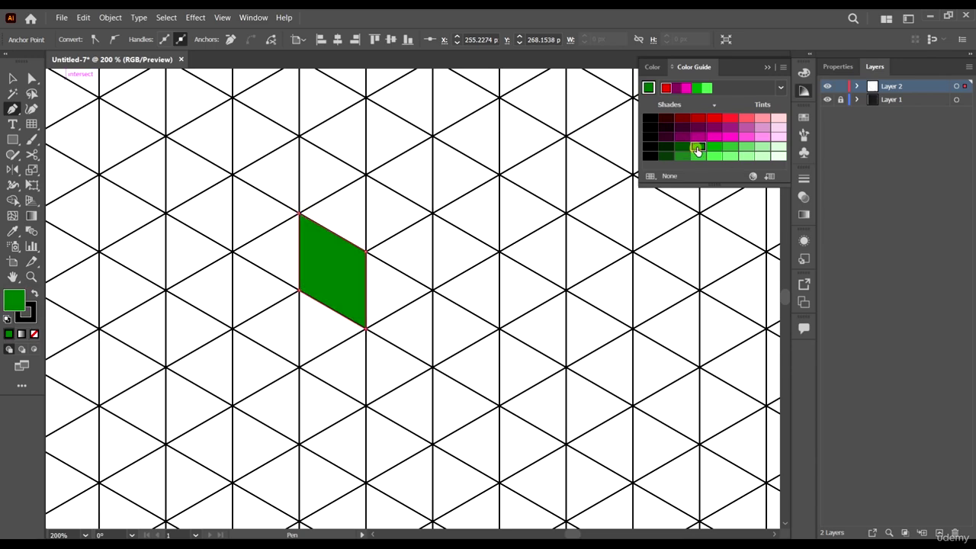
Step: Draw the cube's top face as a closed rhombus adjoining the left face's upper edge, and fill it with a light green tint
click(366, 175)
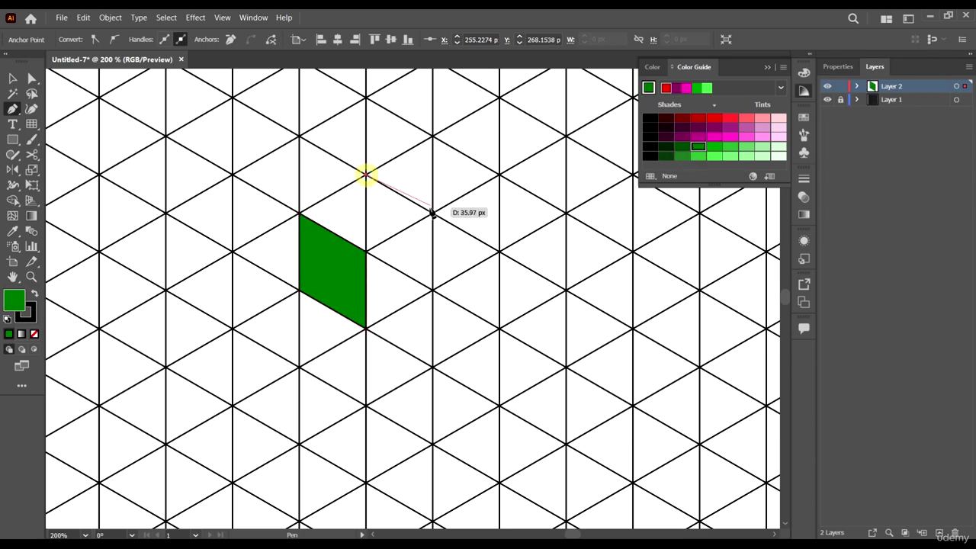
click(432, 213)
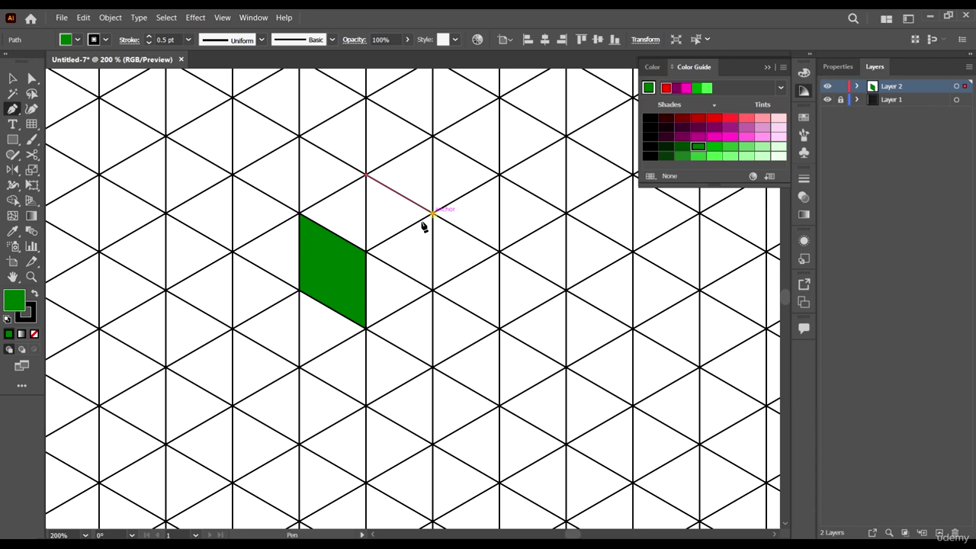
click(366, 252)
click(299, 214)
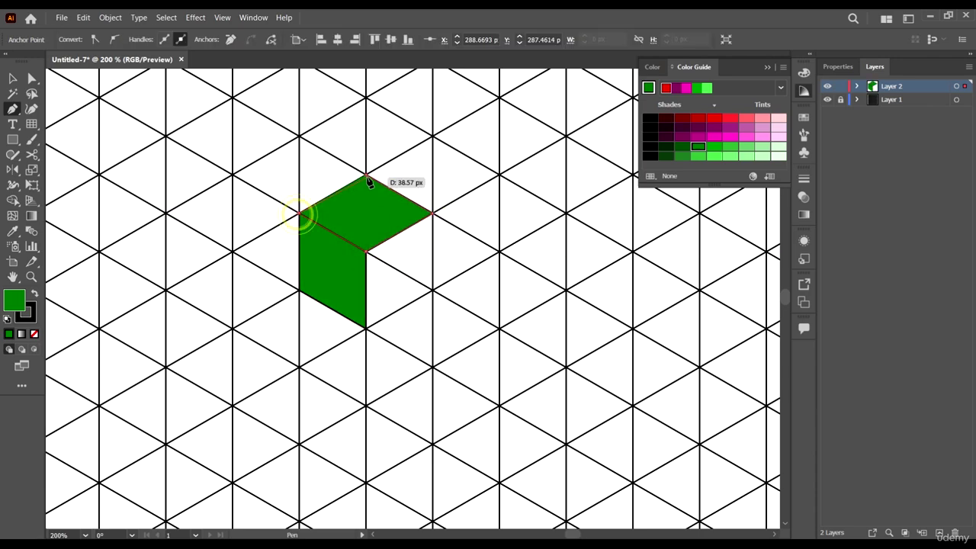
click(366, 175)
click(762, 148)
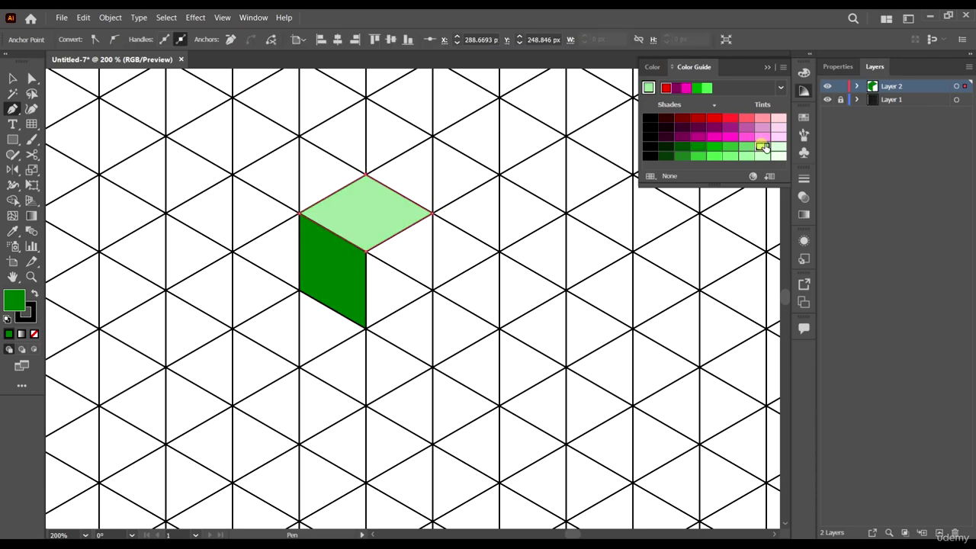
Step: Draw the cube's right face as a path along the grid, closing the gap between the top and left faces
scroll(428, 270, down, 2)
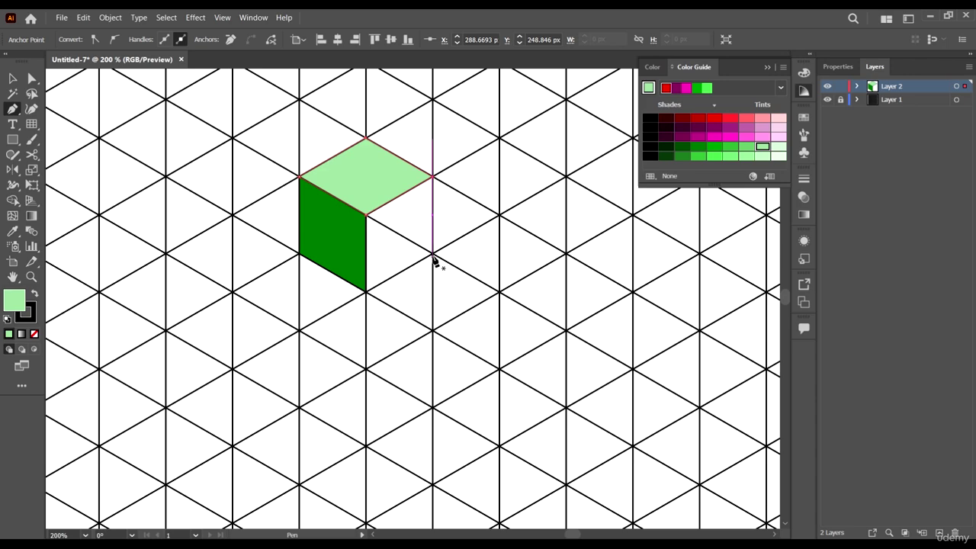
click(432, 254)
click(432, 176)
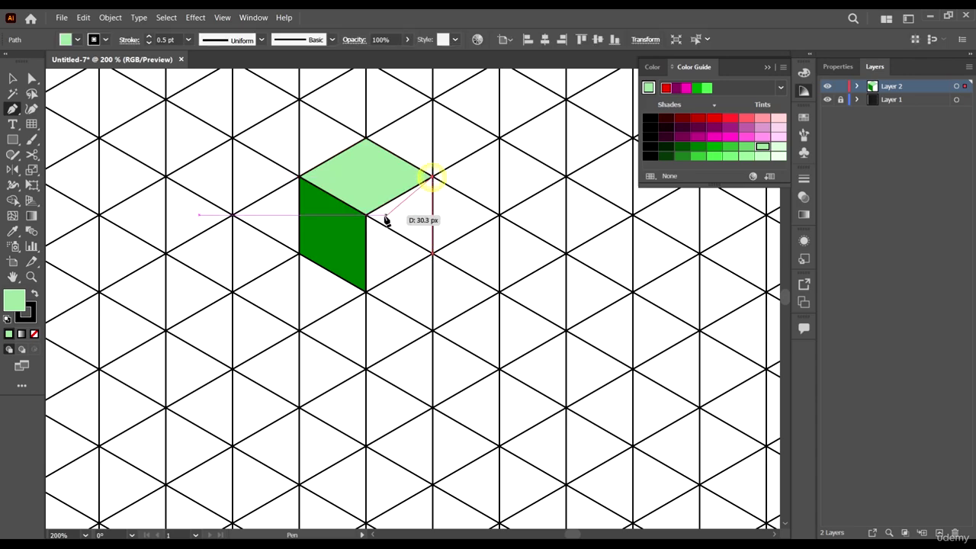
click(365, 216)
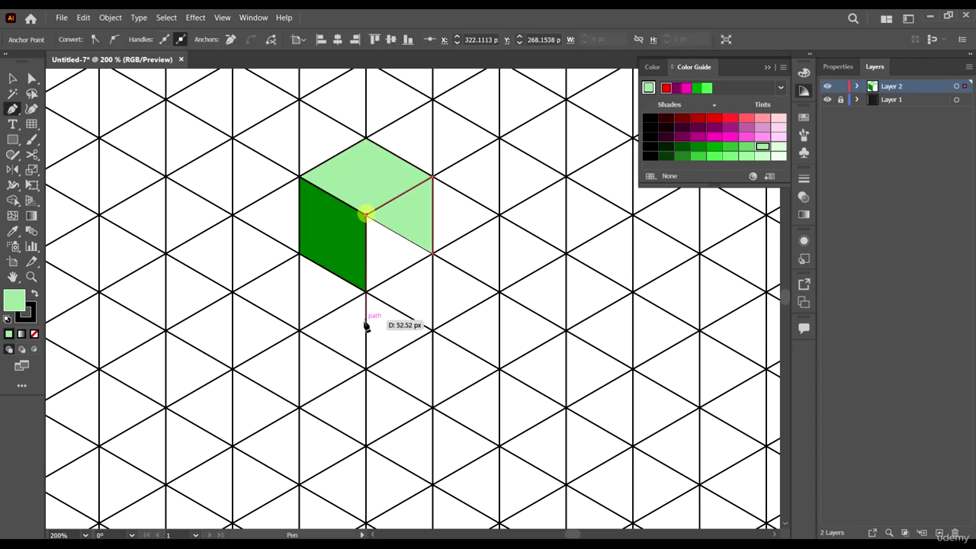
click(366, 291)
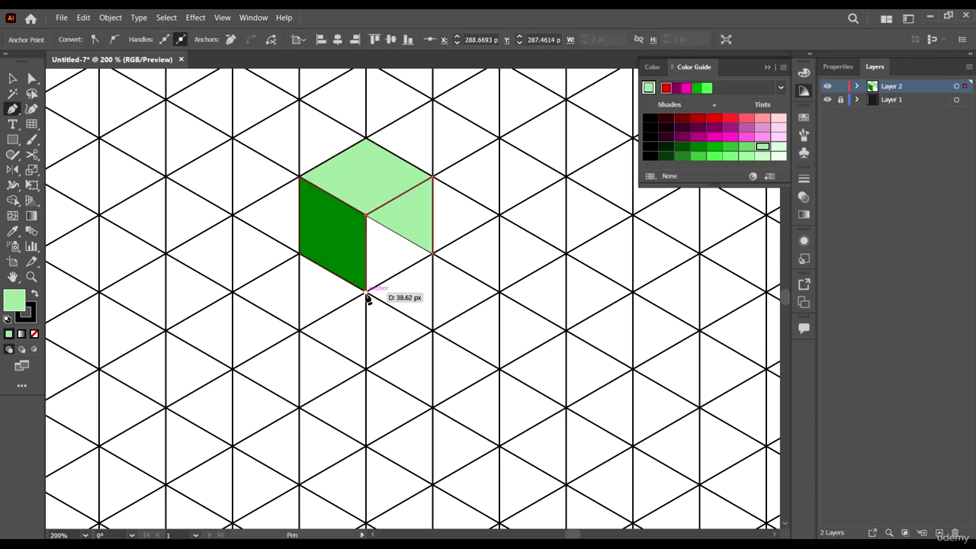
click(432, 253)
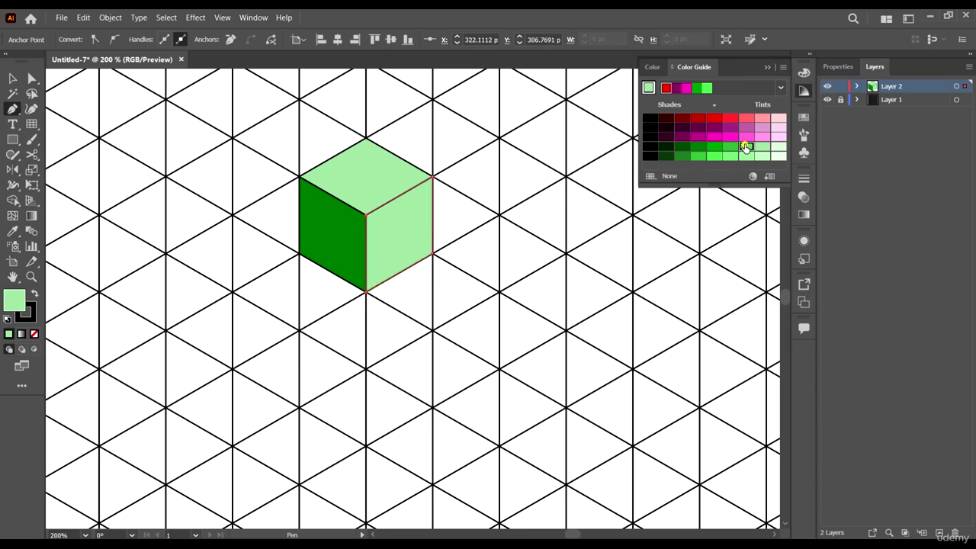
Step: Try neighbouring green tints on the cube's right face and settle on a medium-light green fill
click(746, 146)
click(734, 147)
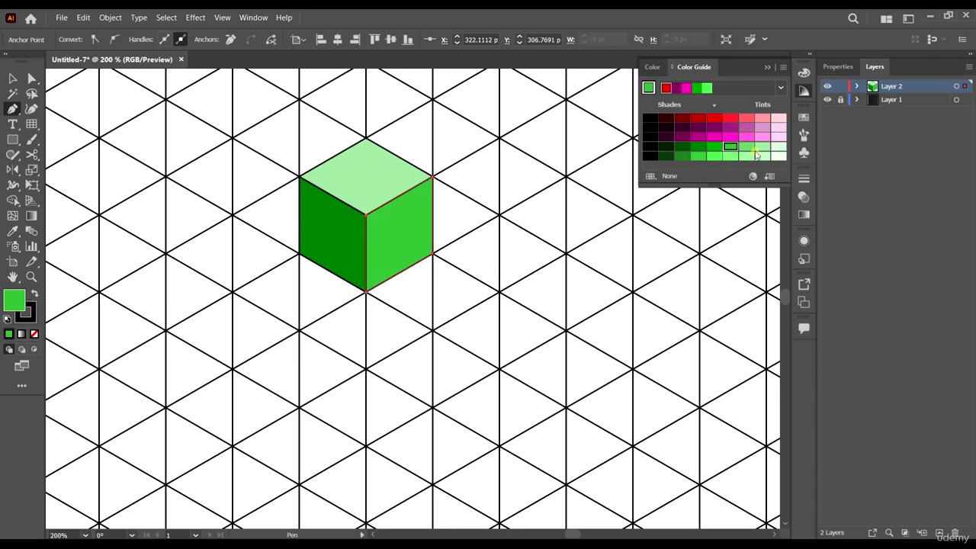
click(748, 148)
click(736, 148)
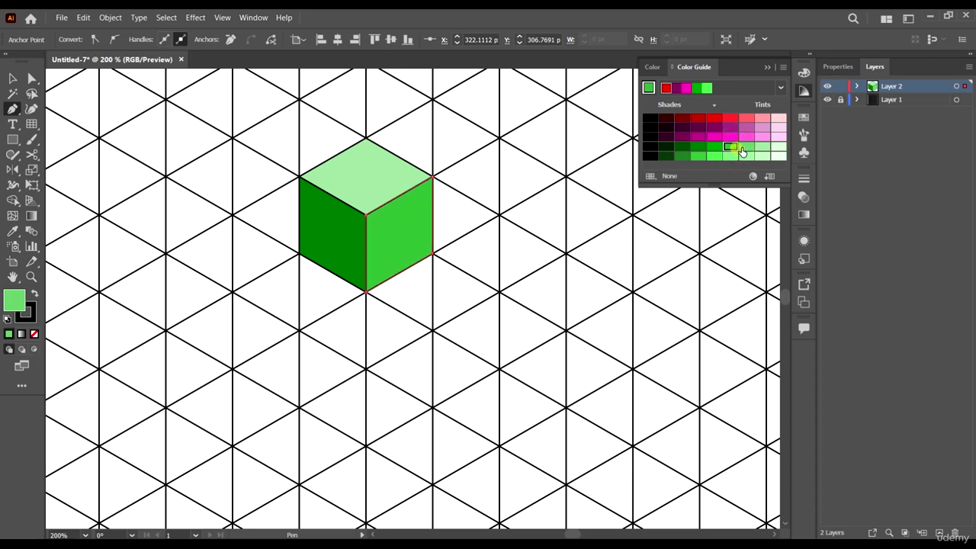
click(747, 148)
Step: Select the cube's left face alone, recolor it with a very dark green shade, and deselect it
click(31, 80)
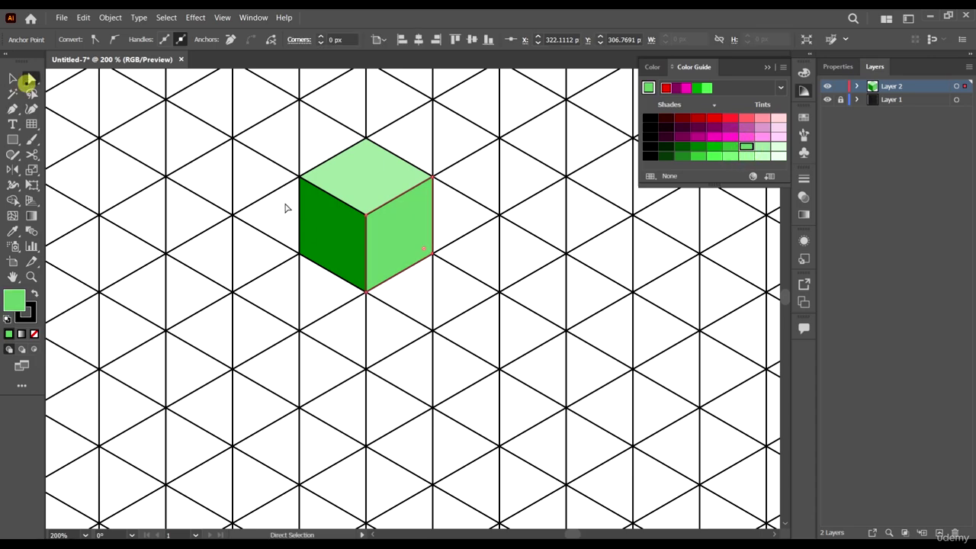
click(323, 226)
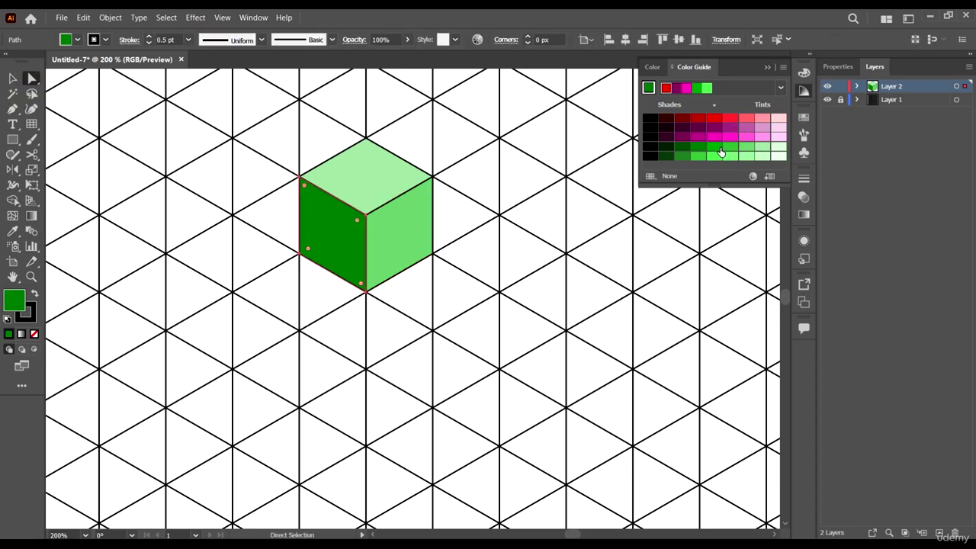
click(709, 150)
click(697, 149)
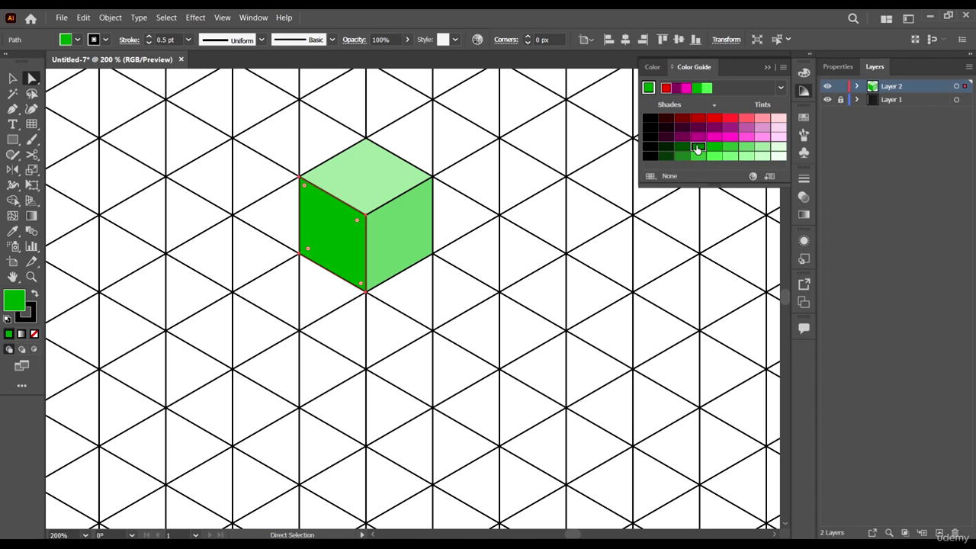
click(683, 150)
click(487, 207)
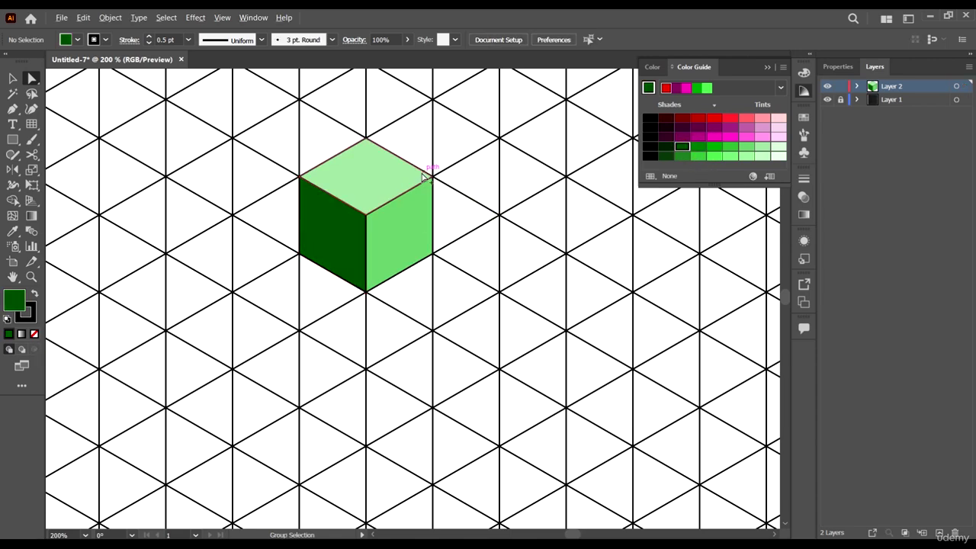
Step: Recolor the cube's top face with the palest green tint and deselect it
scroll(394, 178, up, 2)
scroll(411, 176, down, 2)
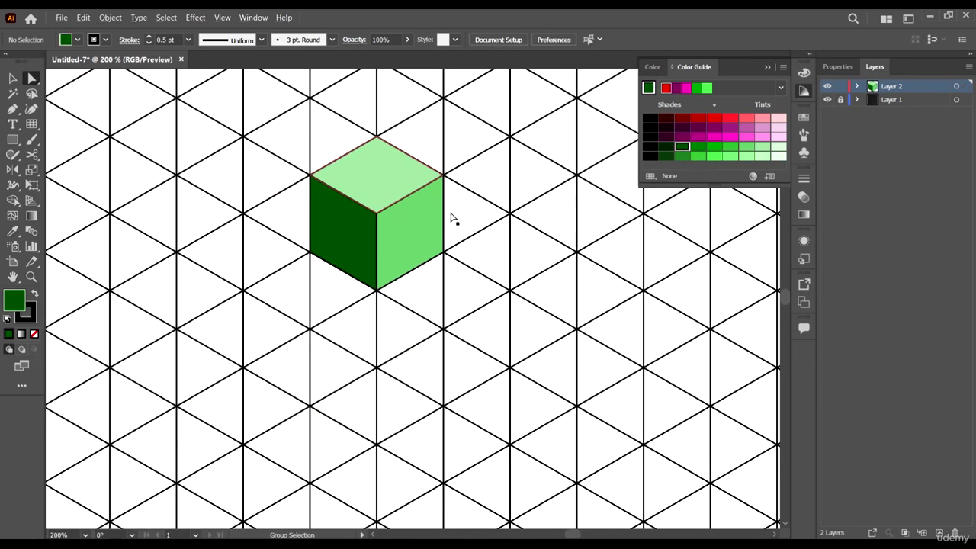
click(390, 175)
scroll(405, 188, up, 1)
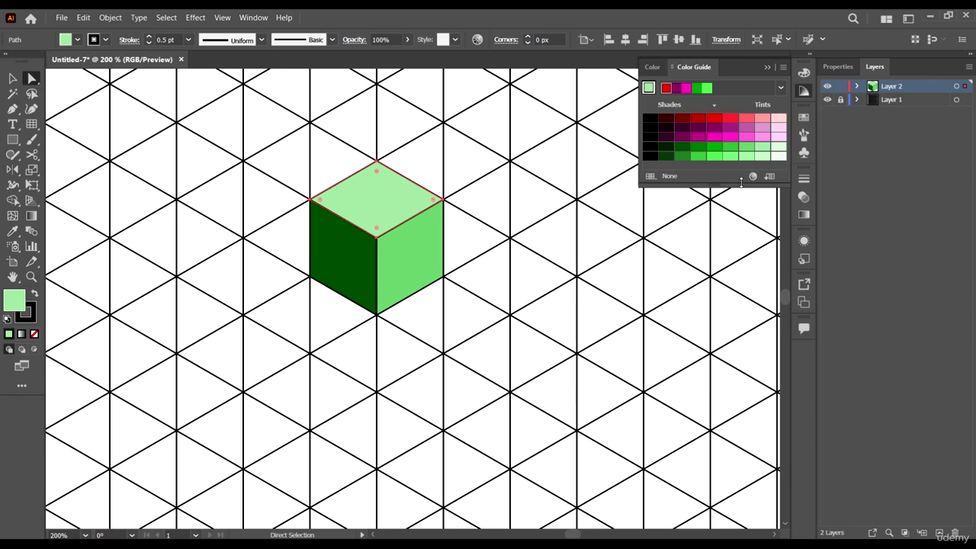
scroll(716, 204, up, 1)
click(779, 148)
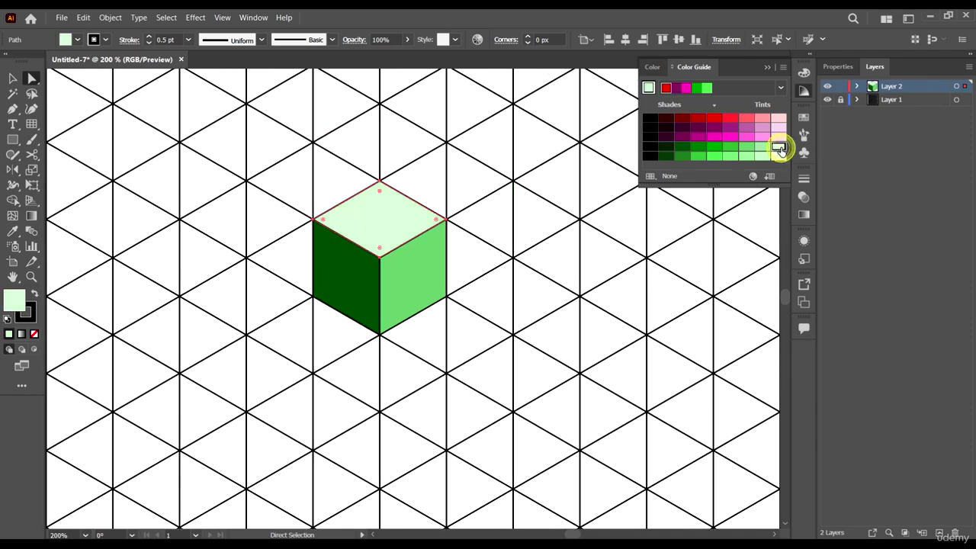
click(490, 270)
Step: Select all three cube faces together and move the cube off the grid to the empty canvas left of the artboard
scroll(491, 269, down, 3)
scroll(480, 259, up, 2)
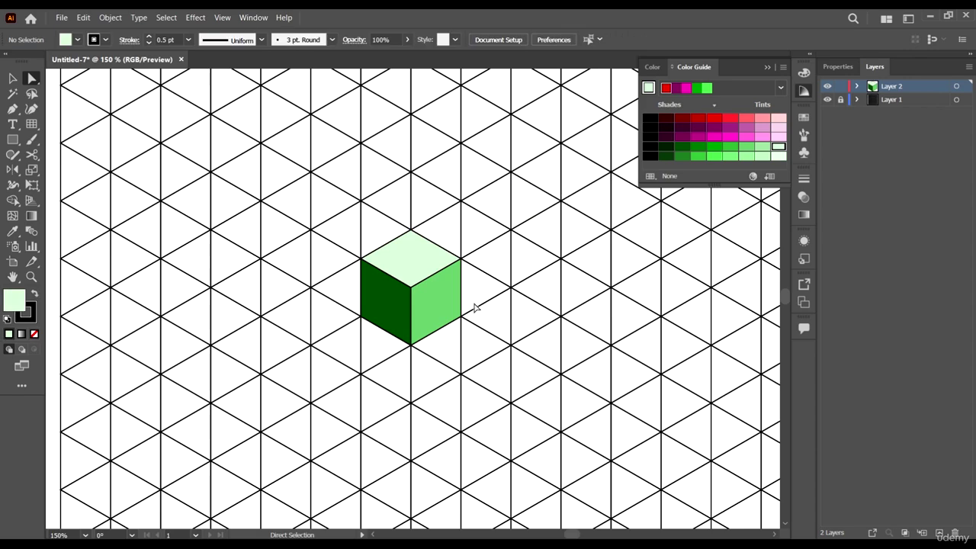
click(432, 304)
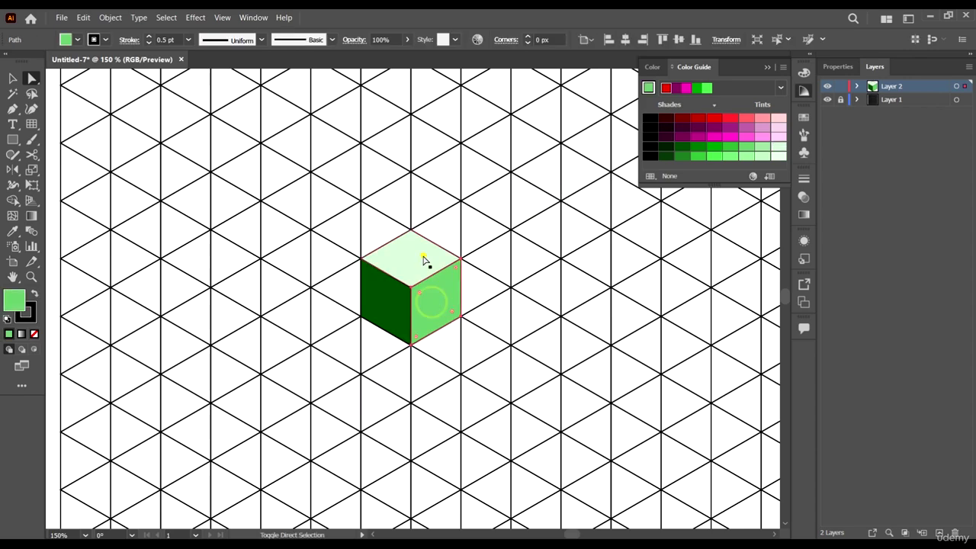
shift+click(424, 256)
shift+click(386, 320)
scroll(386, 321, down, 3)
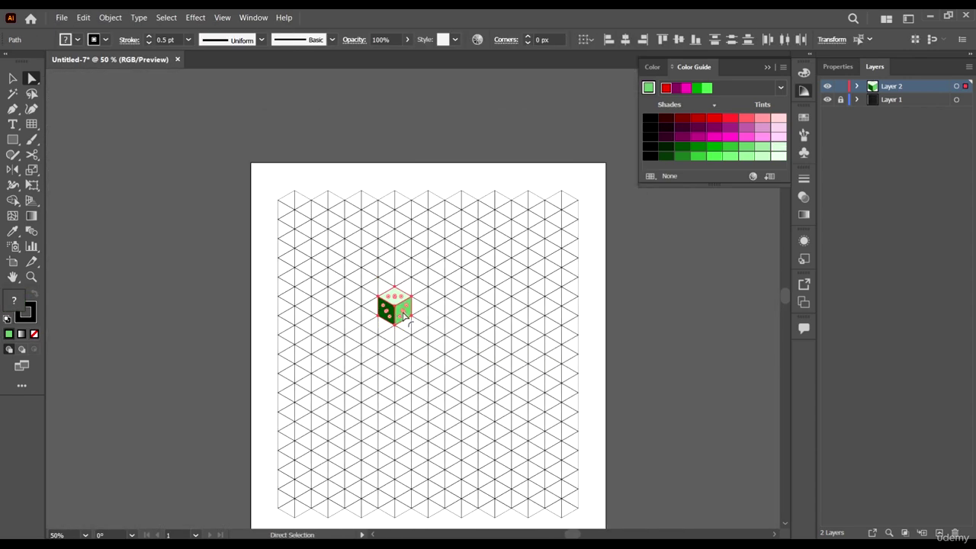
scroll(404, 317, up, 1)
scroll(409, 315, up, 2)
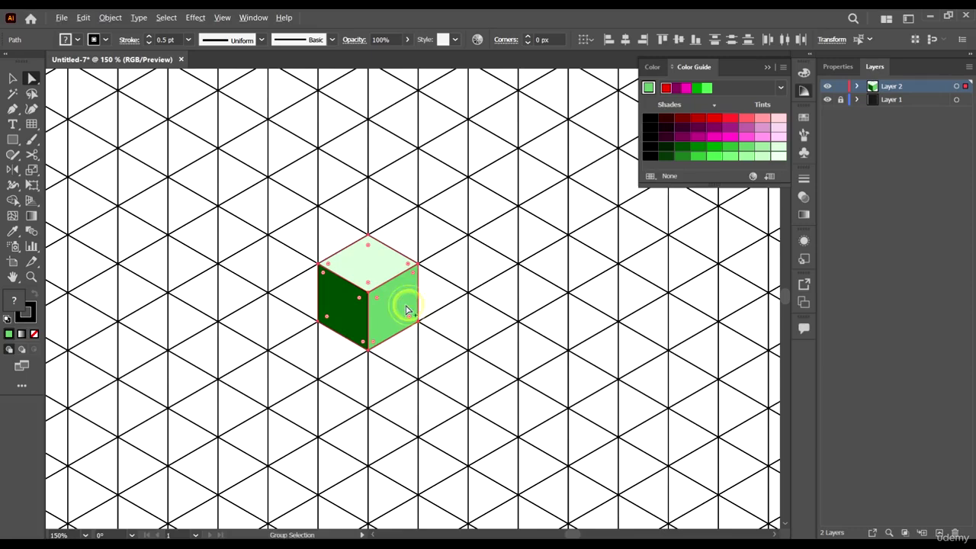
scroll(405, 299, down, 1)
drag(399, 310, 63, 353)
drag(270, 346, 631, 319)
scroll(490, 270, up, 1)
drag(420, 285, 233, 305)
click(312, 337)
click(12, 140)
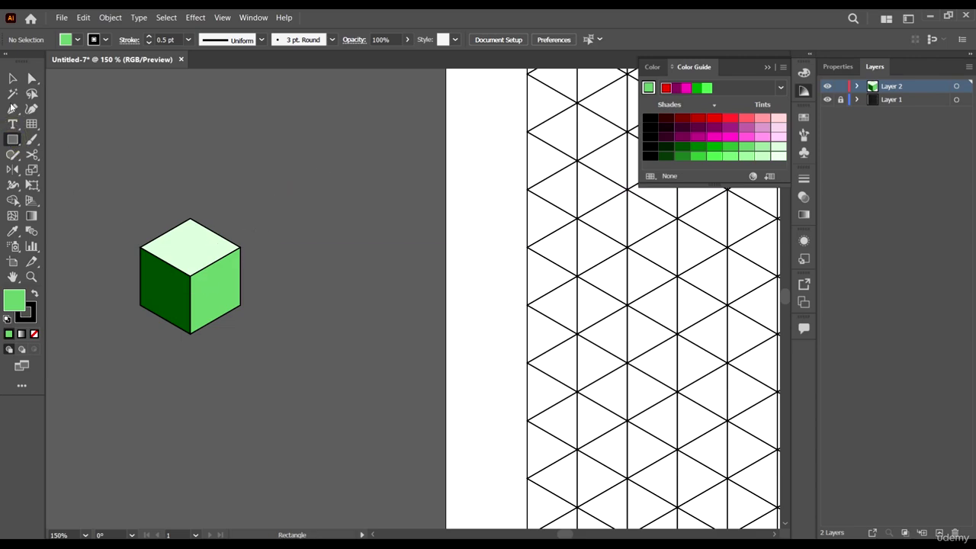
click(13, 110)
click(344, 181)
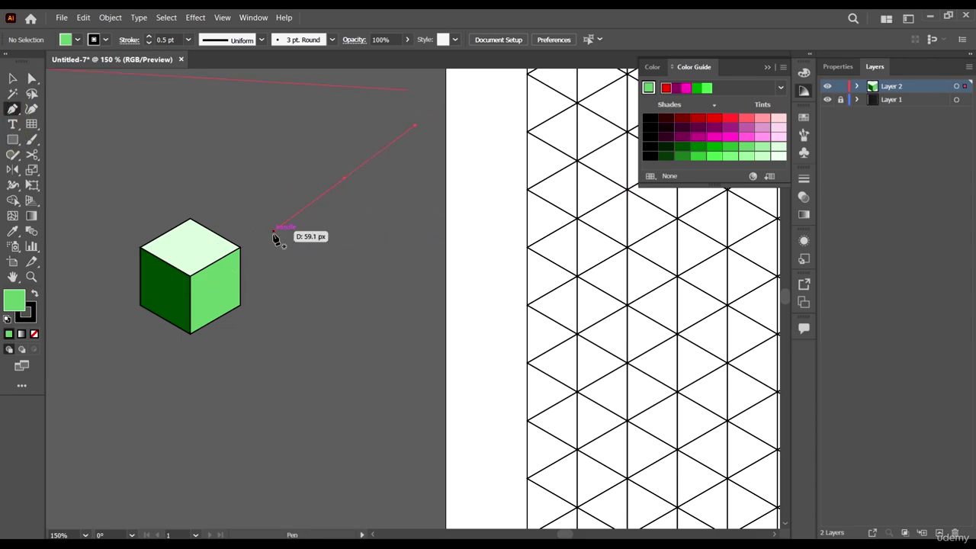
click(250, 242)
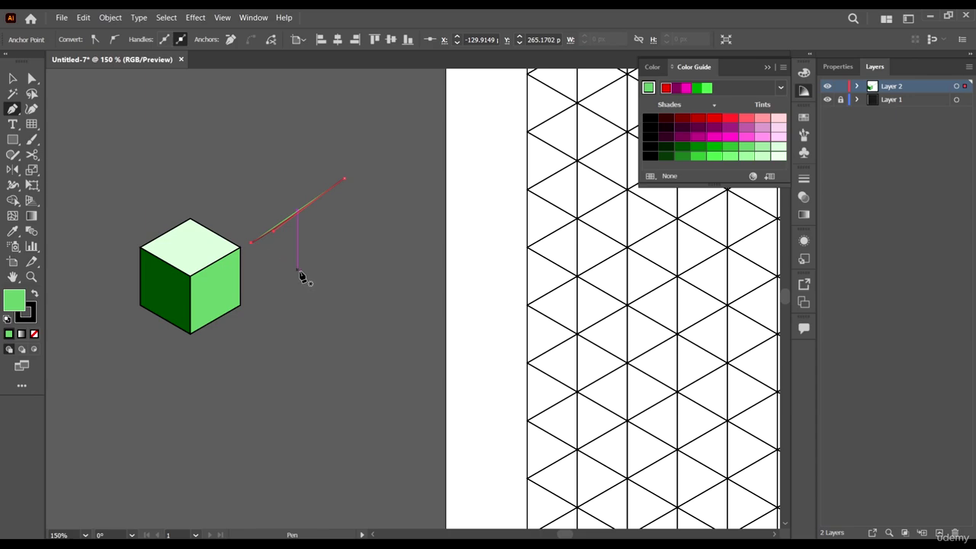
key(v)
click(350, 285)
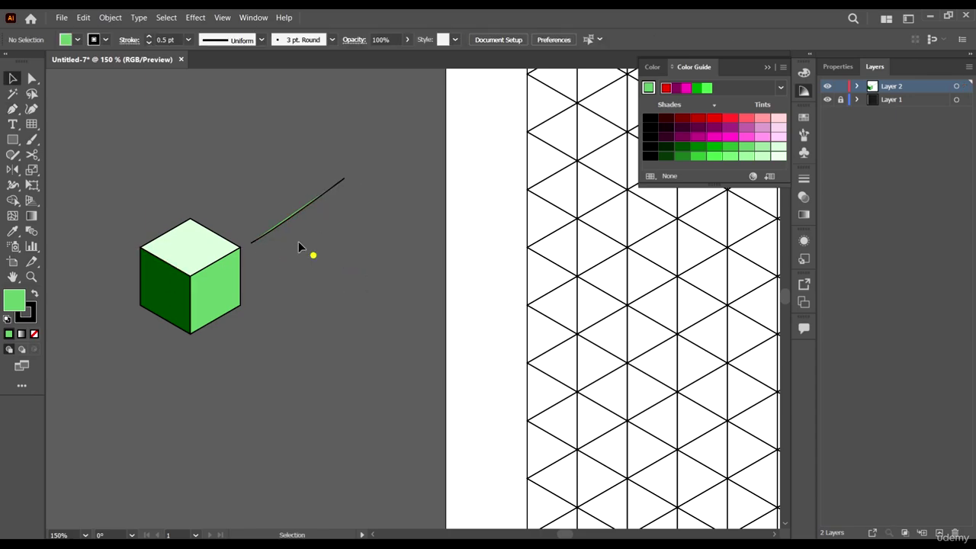
click(313, 255)
key(Delete)
scroll(282, 294, down, 1)
scroll(164, 210, up, 2)
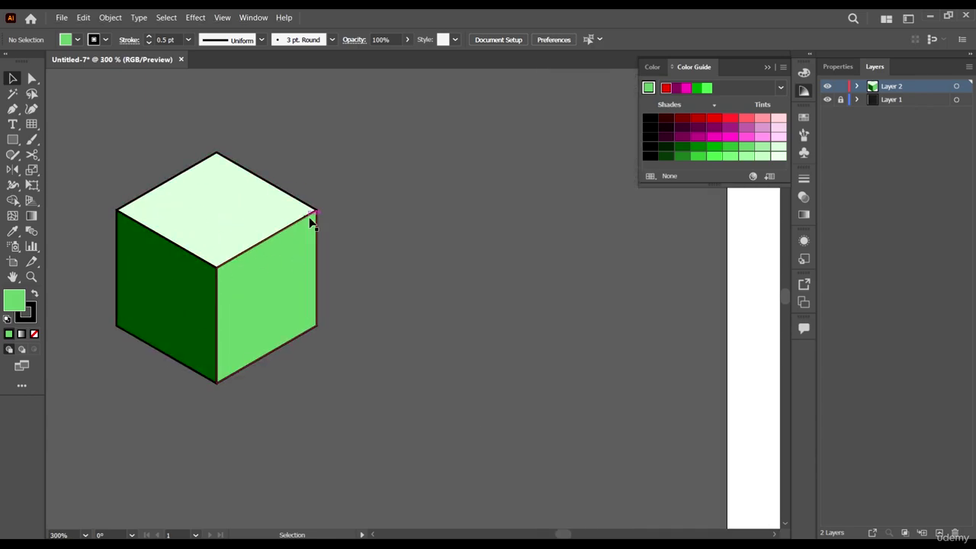
click(223, 183)
click(296, 328)
click(143, 305)
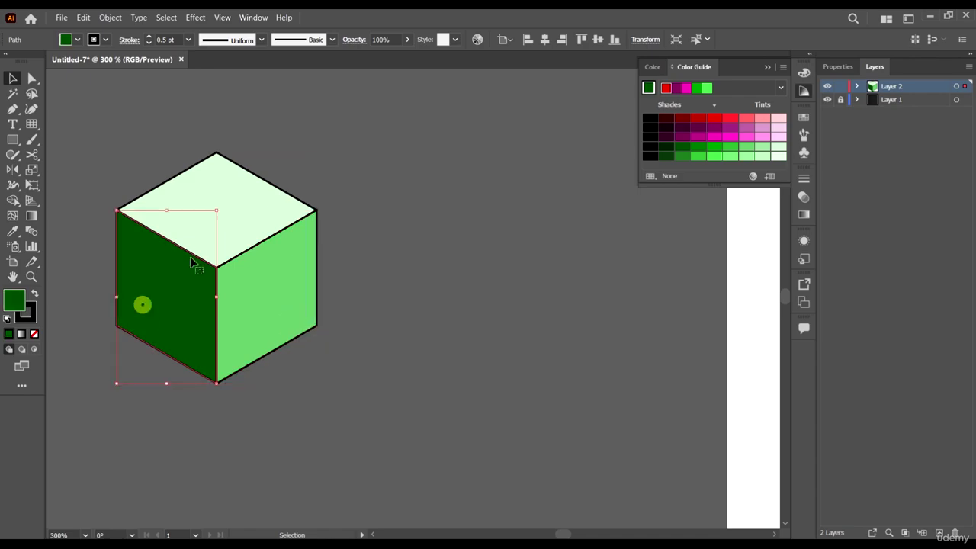
click(215, 221)
click(289, 318)
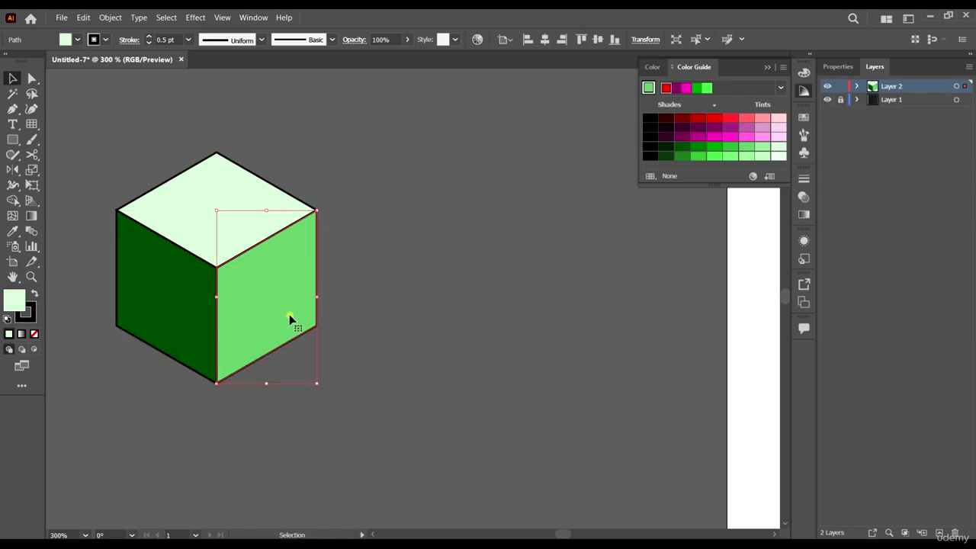
click(148, 298)
Step: Draw a dark green square about 53 px wide below the cube and remove its stroke
key(ctrl+1)
scroll(308, 332, down, 1)
scroll(309, 332, down, 1)
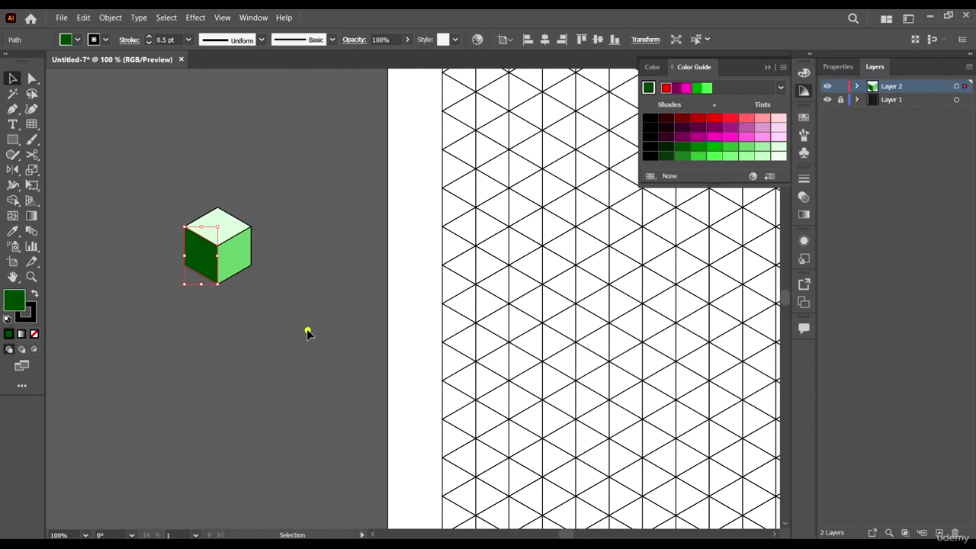
click(307, 329)
key(m)
mouse_move(183, 316)
mouse_down()
mouse_move(252, 392)
mouse_move(237, 372)
mouse_move(225, 381)
mouse_up()
key(v)
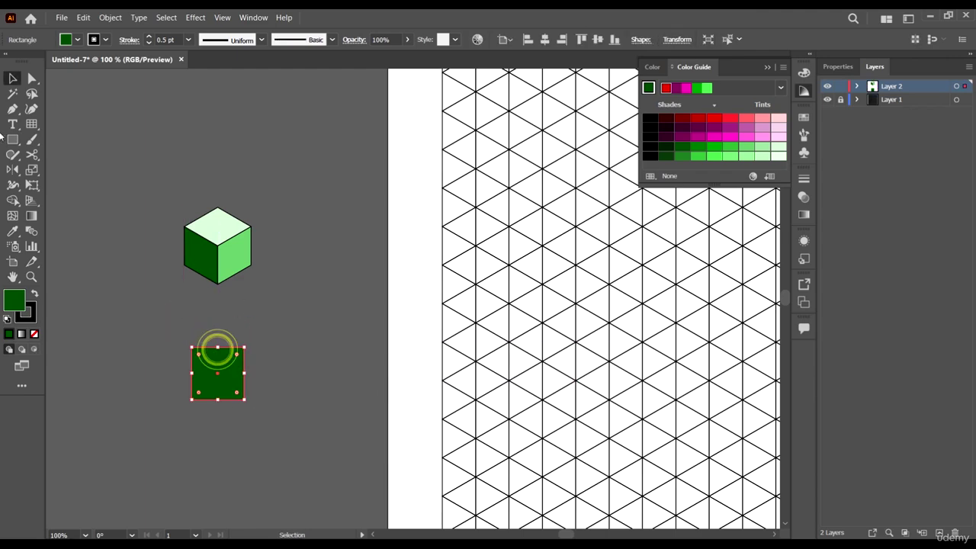
click(106, 39)
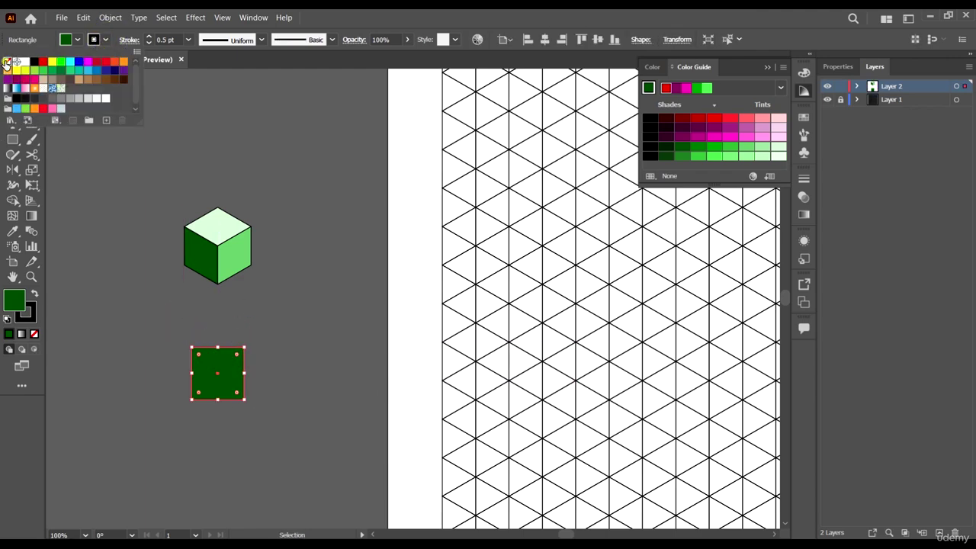
click(6, 64)
Step: Select the three faces of the flat cube together and set their stroke to None
drag(262, 186, 98, 298)
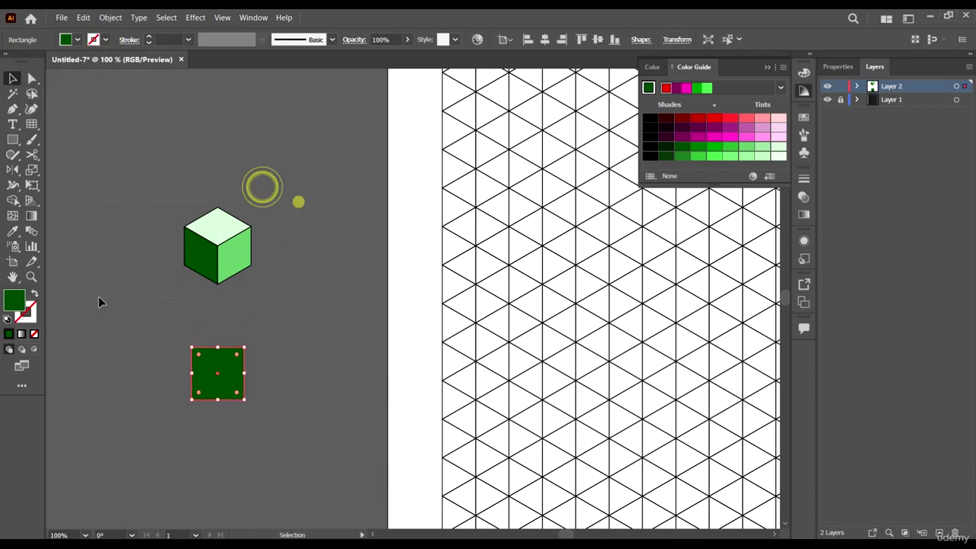
click(107, 39)
click(6, 64)
scroll(297, 311, down, 1)
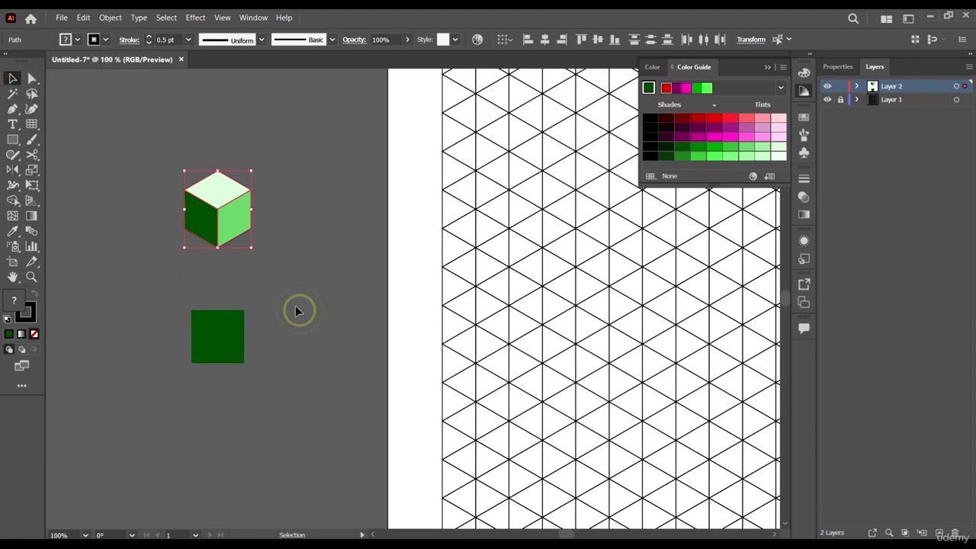
click(296, 308)
drag(291, 284, 124, 117)
click(107, 40)
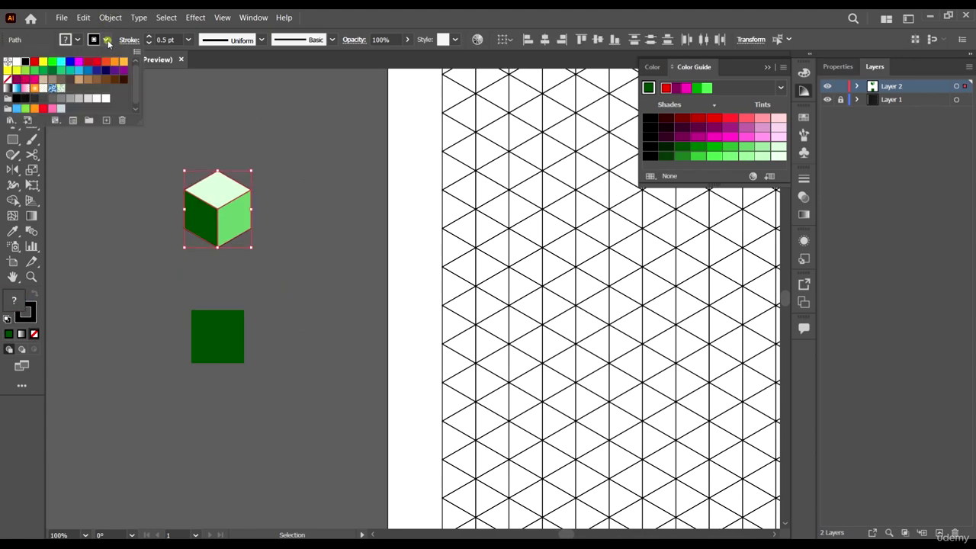
click(7, 61)
click(7, 79)
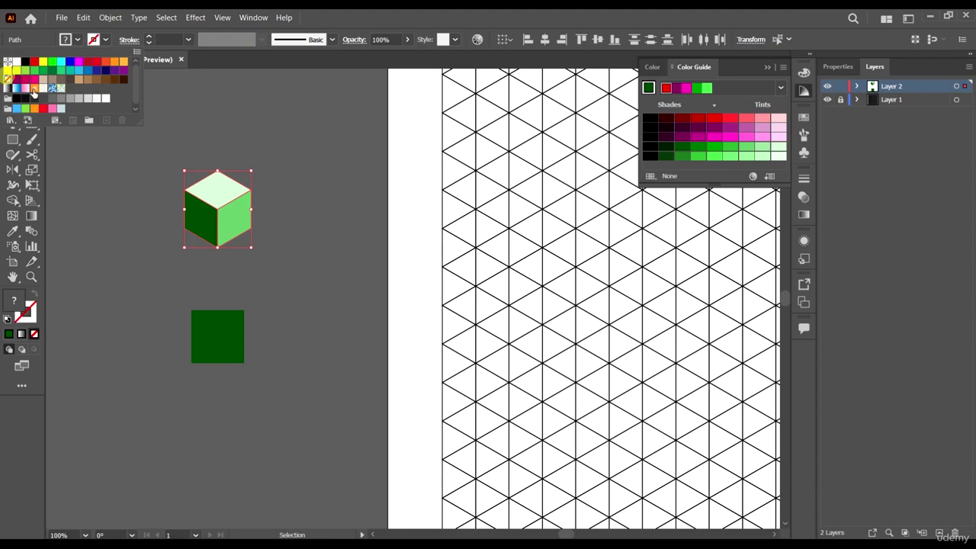
click(260, 124)
Step: Move the square closer to the cube and sample the dark green of the cube's left face onto it
drag(218, 341, 221, 314)
key(i)
click(213, 213)
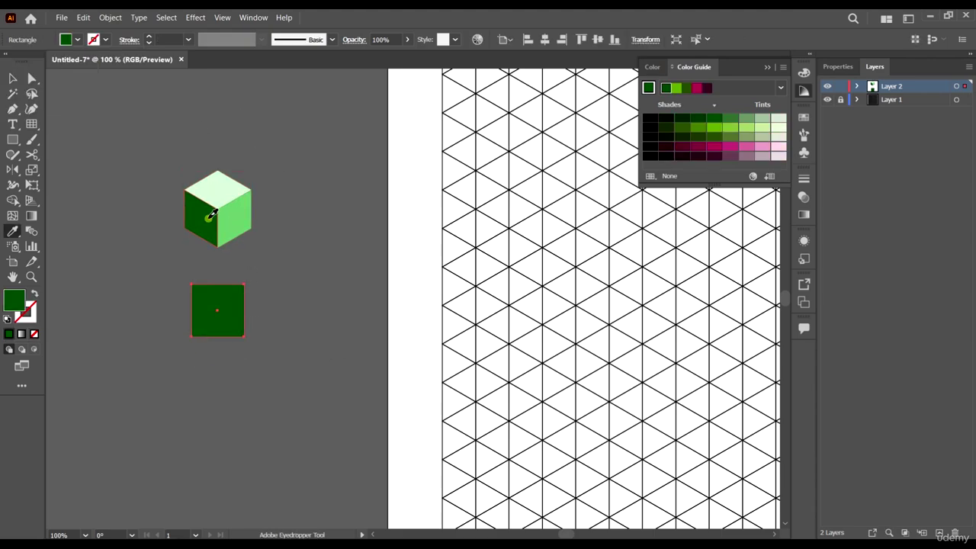
key(v)
click(304, 341)
click(214, 320)
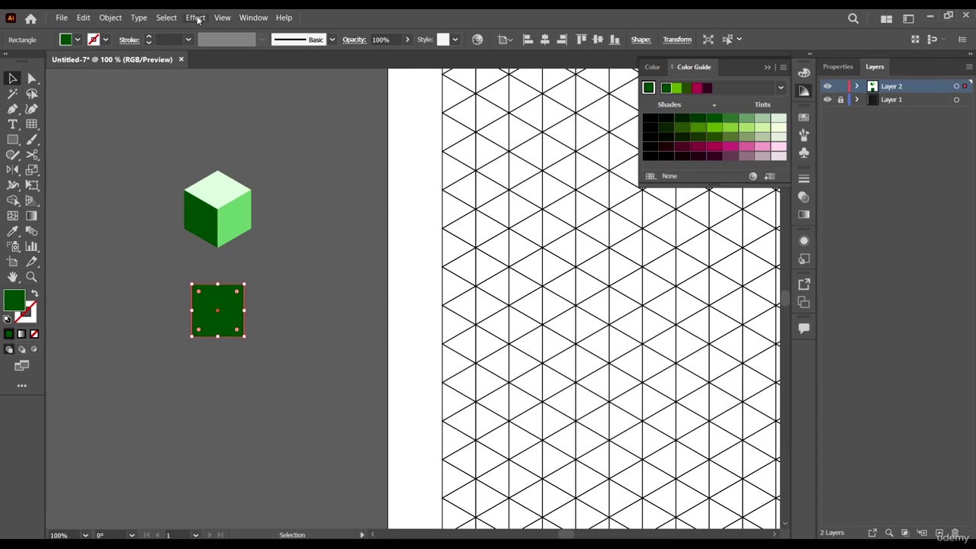
Step: Apply the classic 3D Extrude & Bevel effect to the square with the Isometric Top position and a slightly shifted light source
click(197, 19)
mouse_move(284, 93)
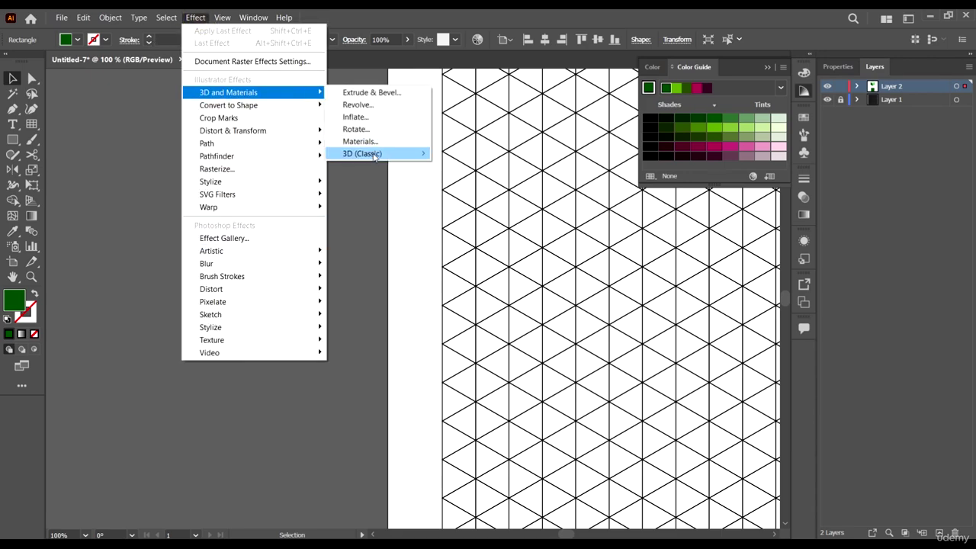
mouse_move(373, 156)
click(488, 153)
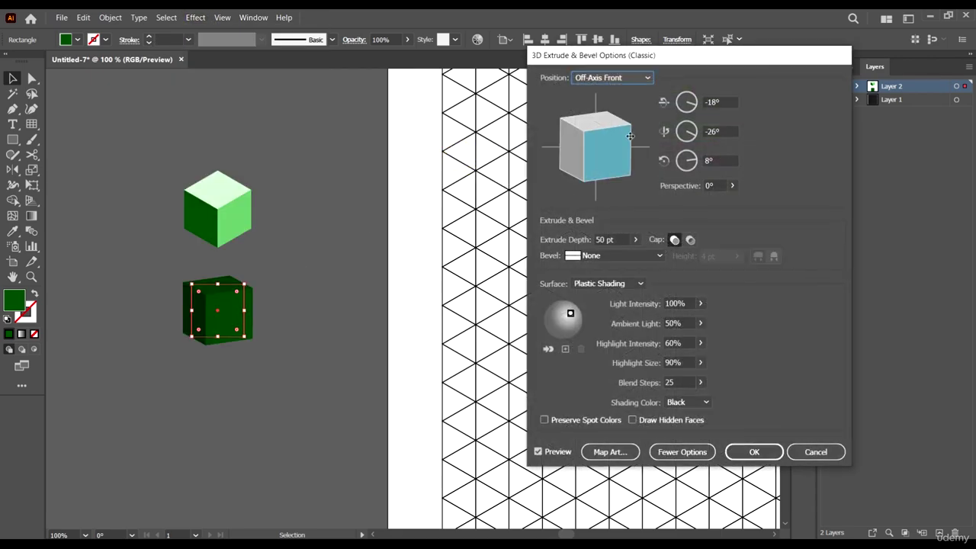
click(632, 78)
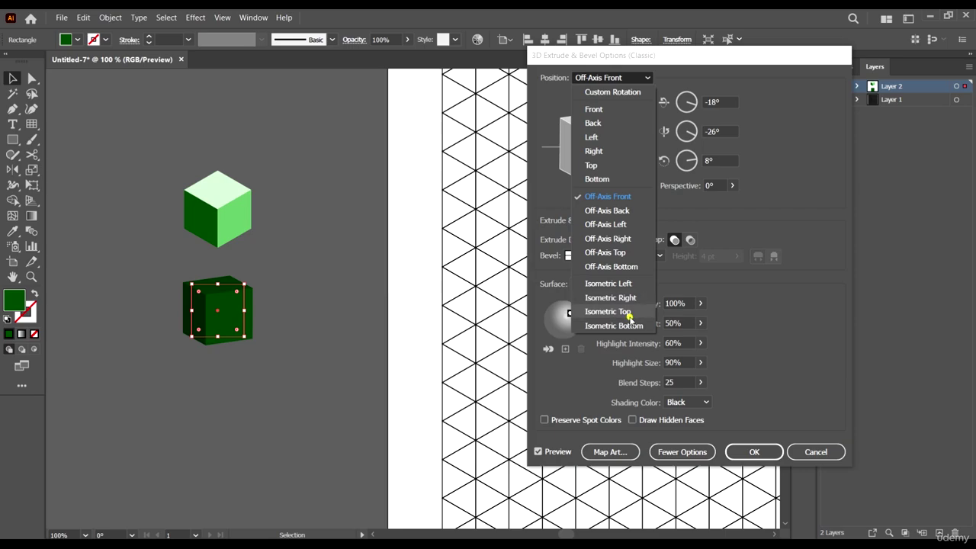
click(629, 313)
click(624, 77)
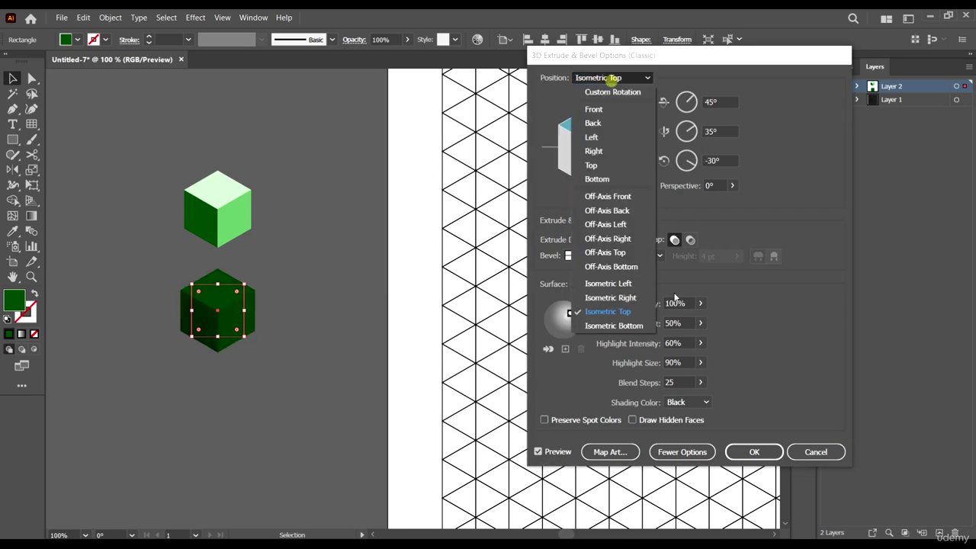
click(790, 309)
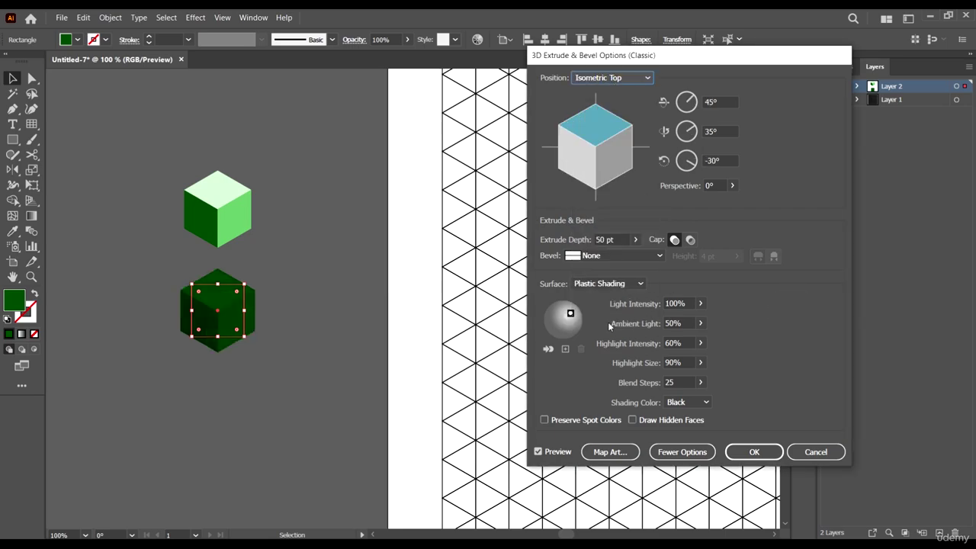
mouse_move(570, 316)
mouse_down()
mouse_move(560, 316)
mouse_move(573, 316)
mouse_up()
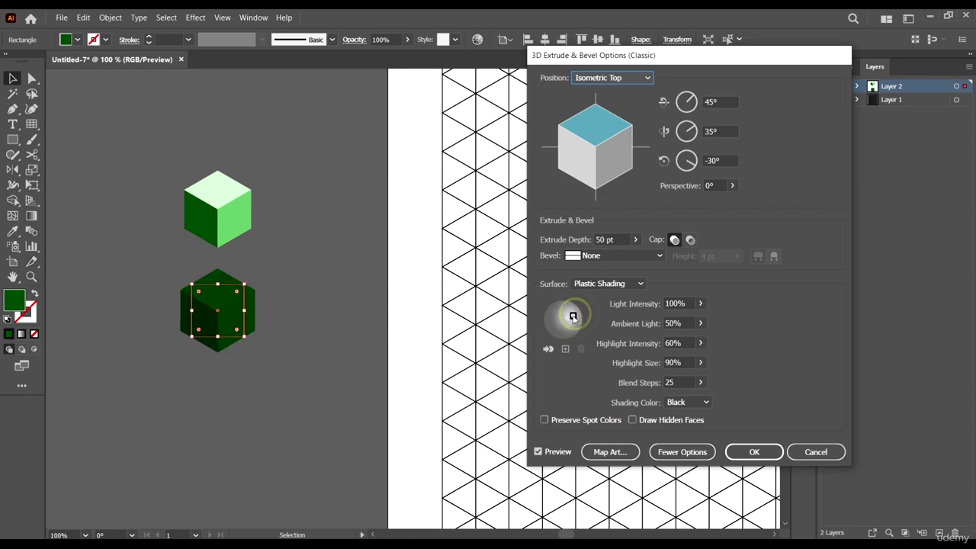
click(753, 452)
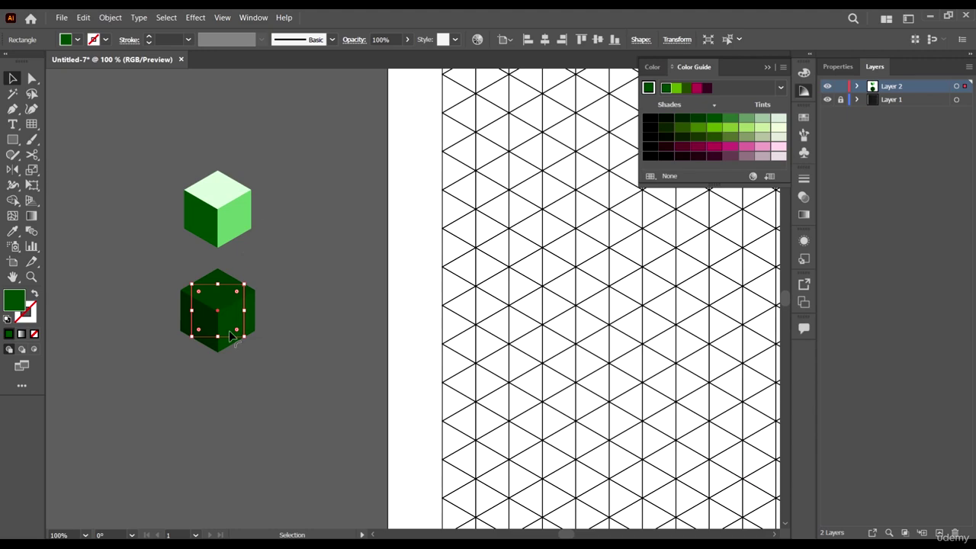
Step: Recolor the extruded cube with the medium-light green sampled from the flat cube's right face, and make that fill a more vivid green
key(i)
click(236, 221)
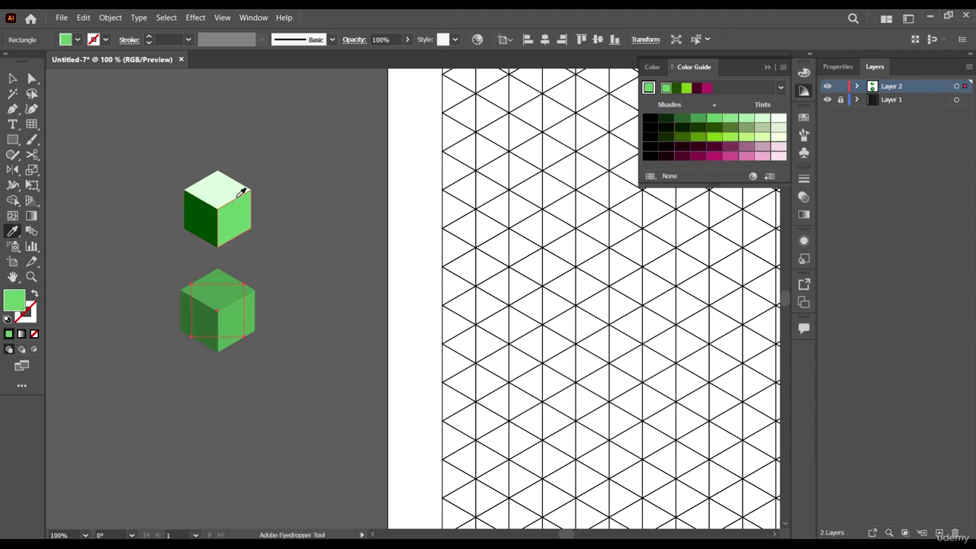
click(226, 190)
click(246, 215)
click(12, 78)
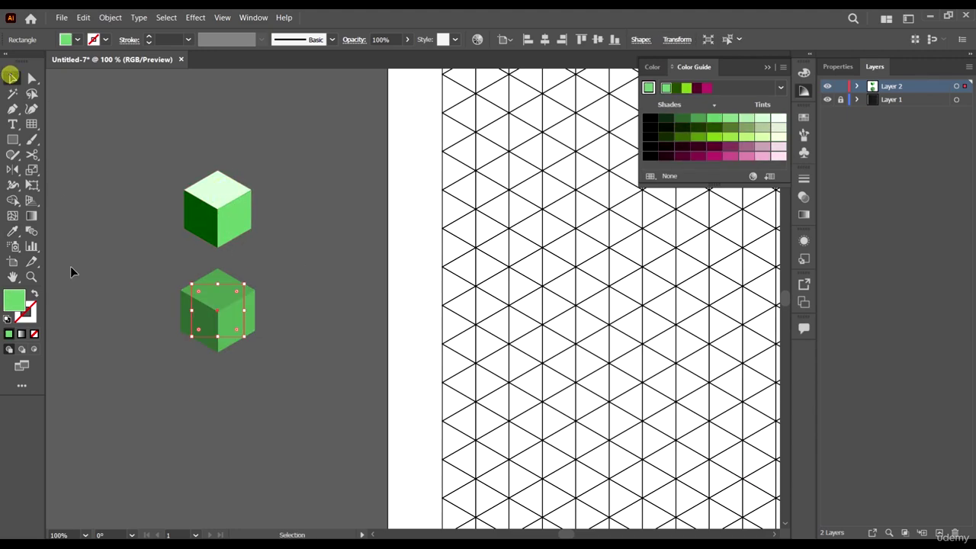
double_click(14, 304)
drag(686, 185, 689, 189)
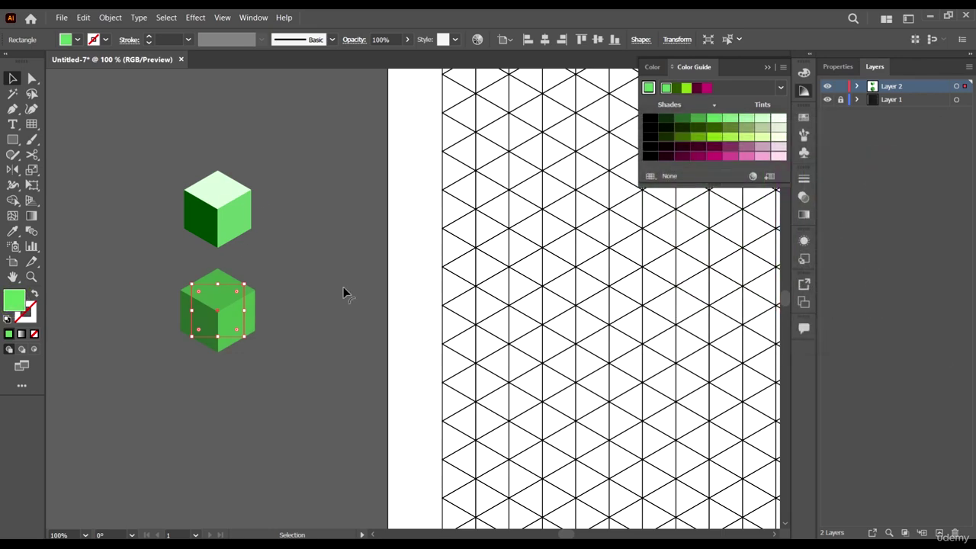
Step: Edit the extruded cube's 3D effect to move the light near the upper edge of the sphere, apply it, and deselect the cube
click(838, 67)
click(888, 263)
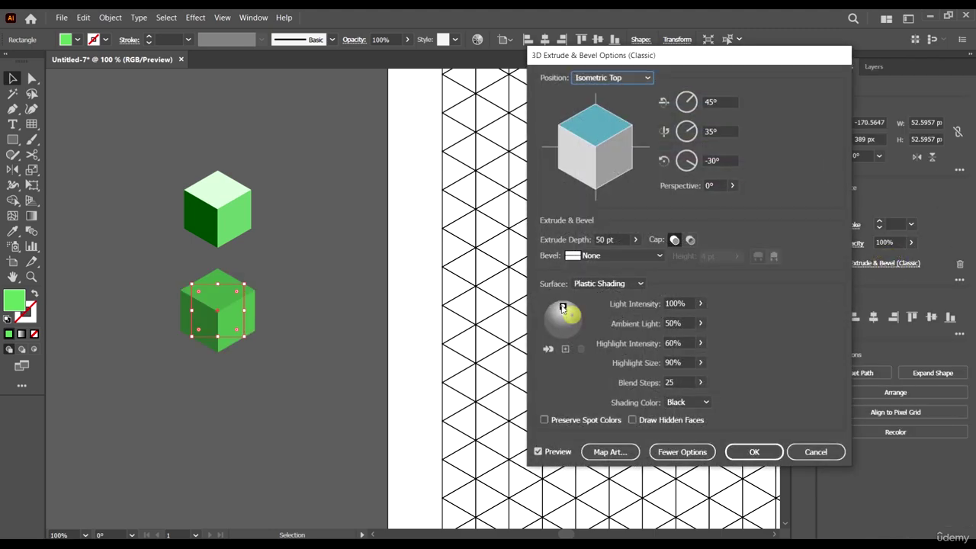
drag(562, 307, 564, 306)
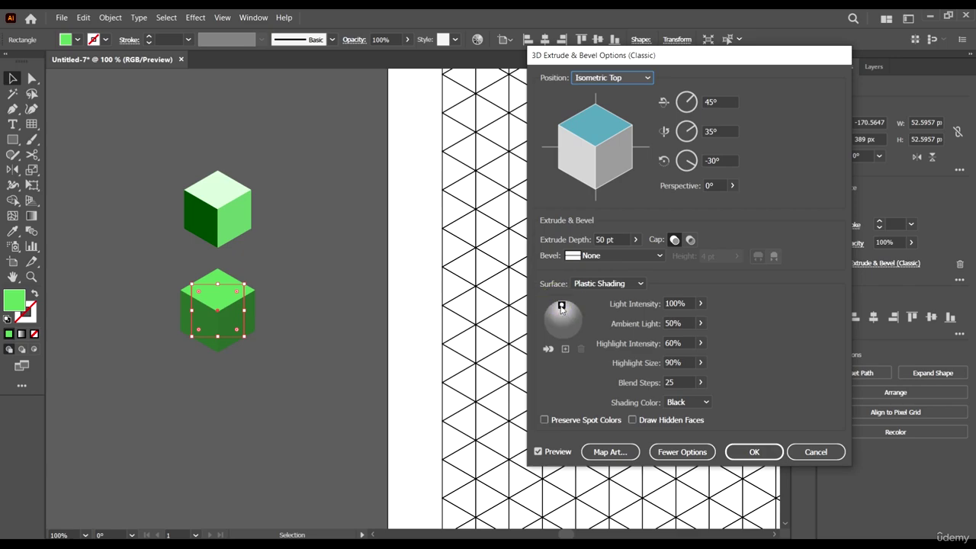
drag(569, 309, 567, 308)
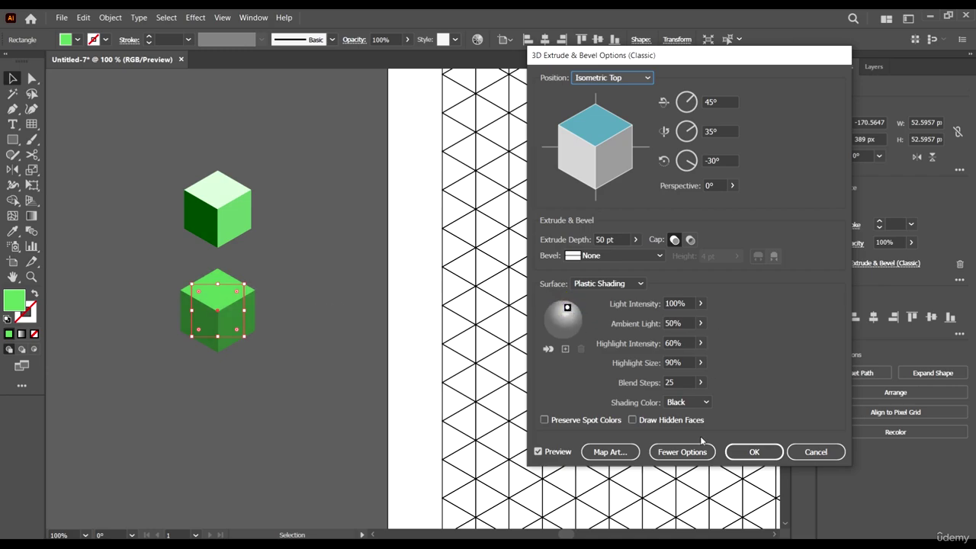
click(750, 451)
click(334, 342)
Step: Select both cubes beside the artboard and delete them, keeping the isometric grid
key(ctrl+minus)
key(ctrl+minus)
key(ctrl+minus)
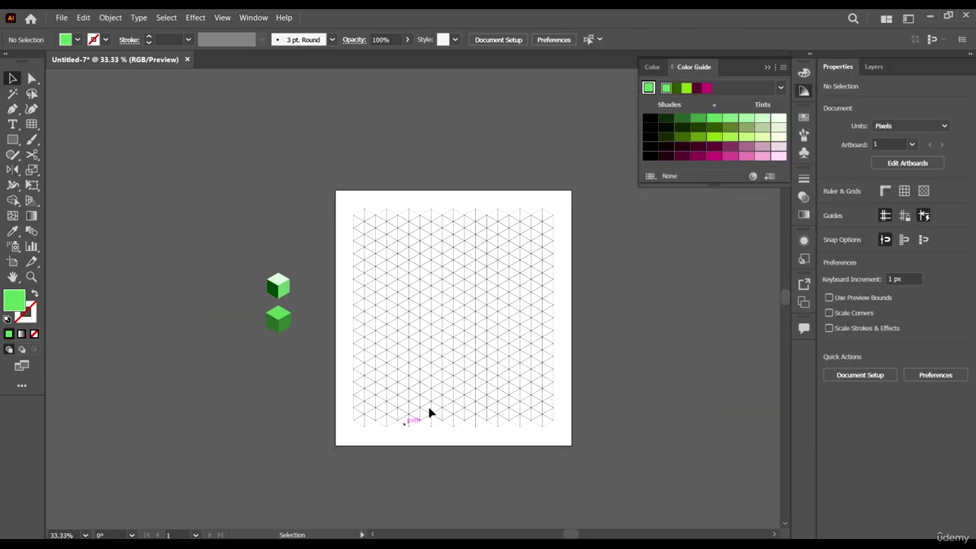
drag(473, 447, 394, 397)
scroll(211, 251, up, 2)
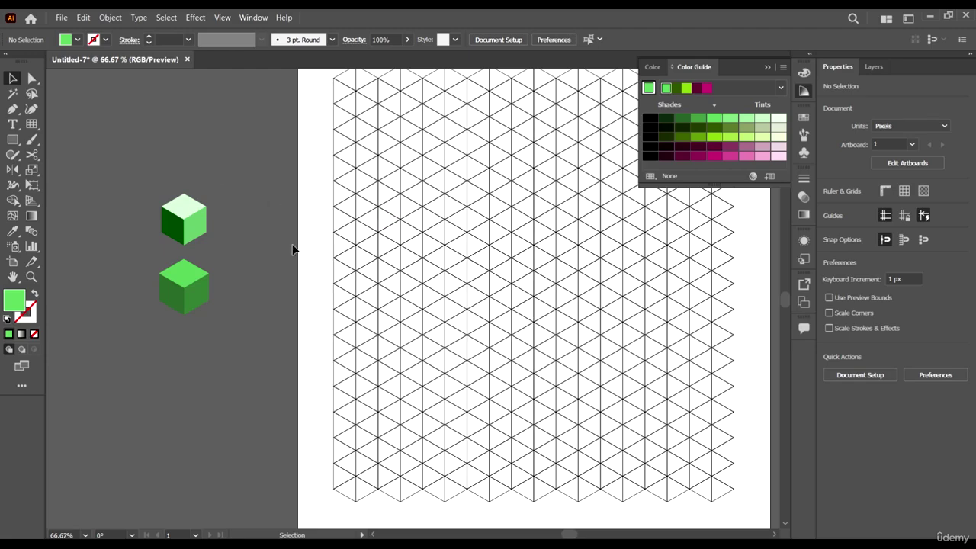
drag(164, 114, 231, 382)
key(Delete)
drag(372, 336, 222, 336)
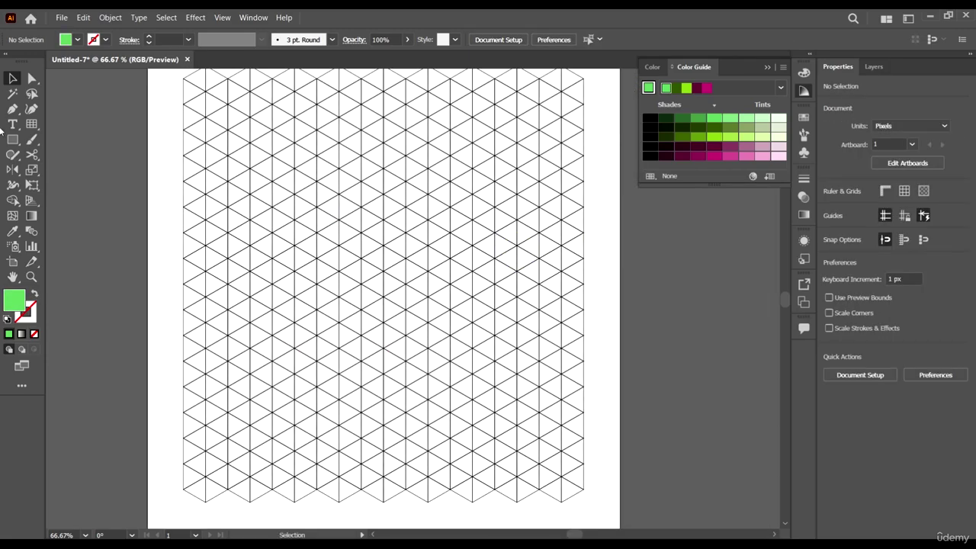
Step: Start a Pen path on the grid: two cells down, two diagonally down-right, one down, and one back up-left
click(14, 107)
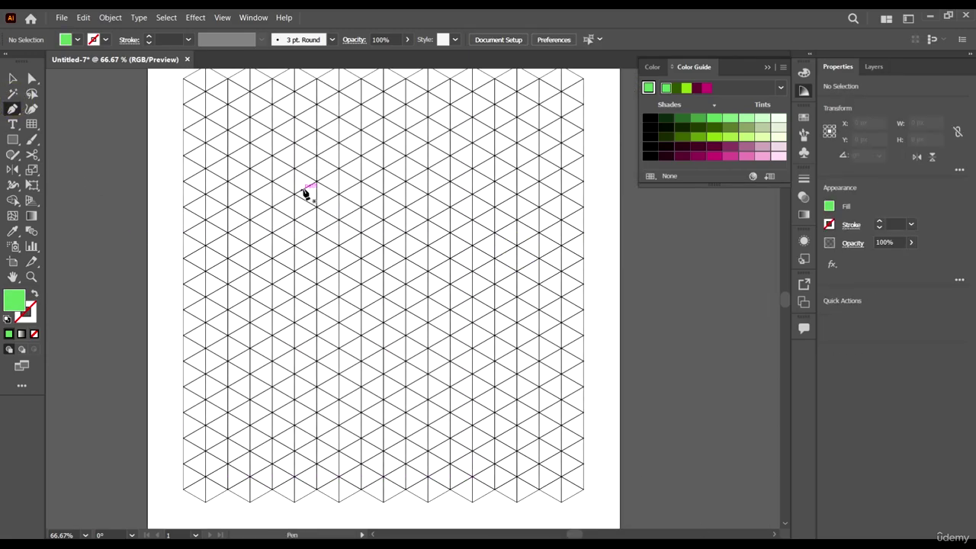
scroll(305, 193, up, 4)
click(283, 275)
scroll(287, 305, down, 1)
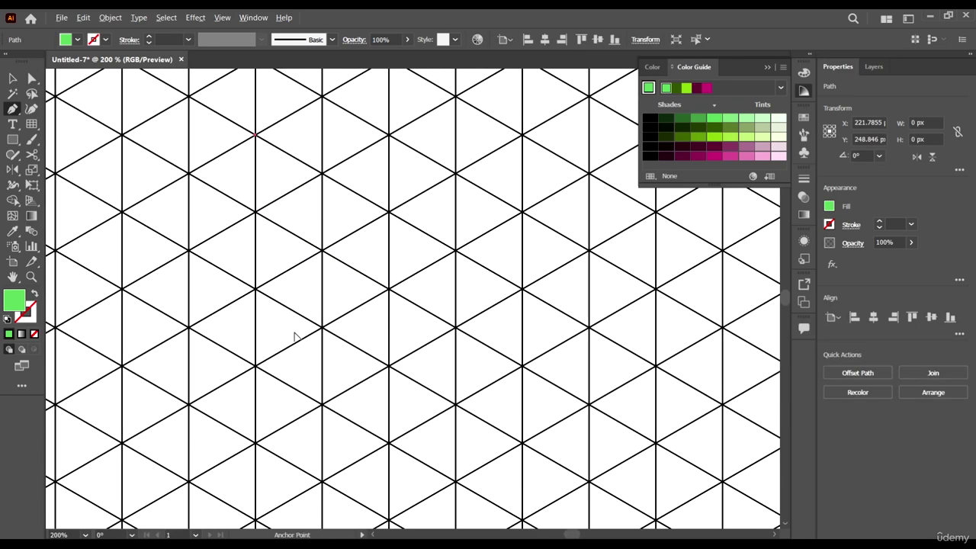
click(257, 290)
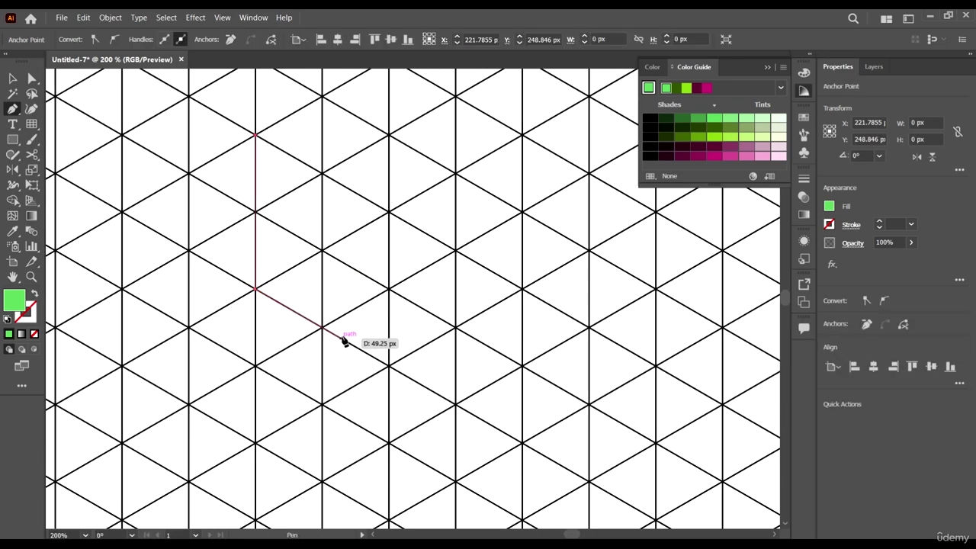
click(389, 367)
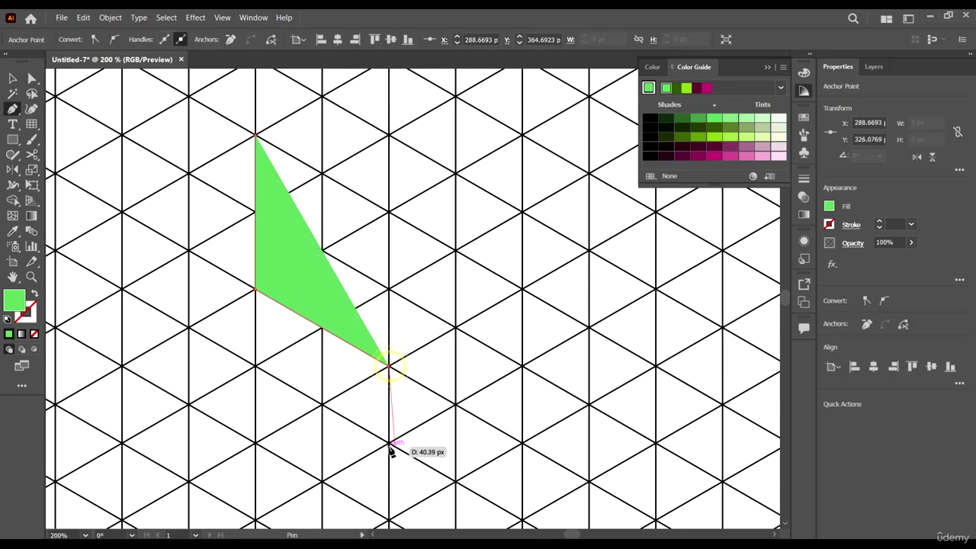
click(389, 443)
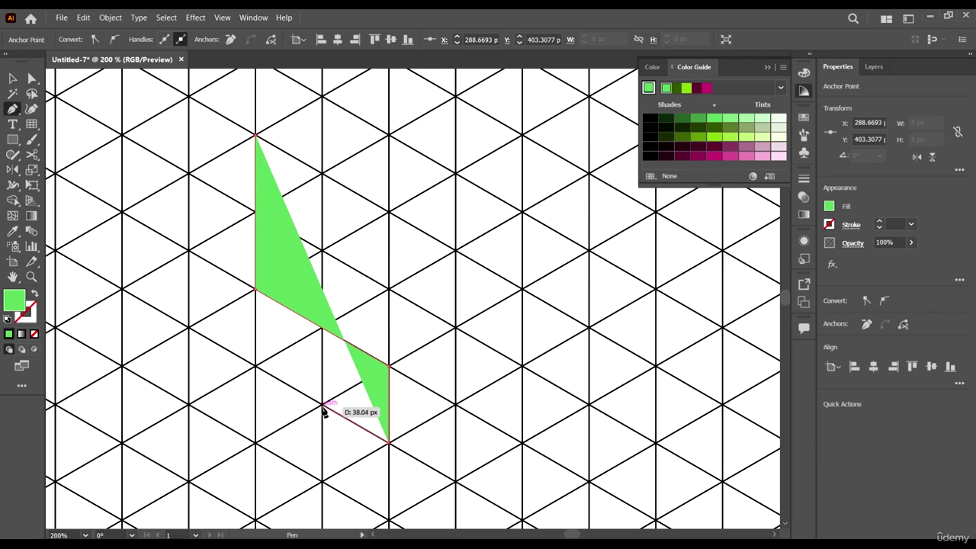
click(323, 405)
scroll(324, 409, down, 2)
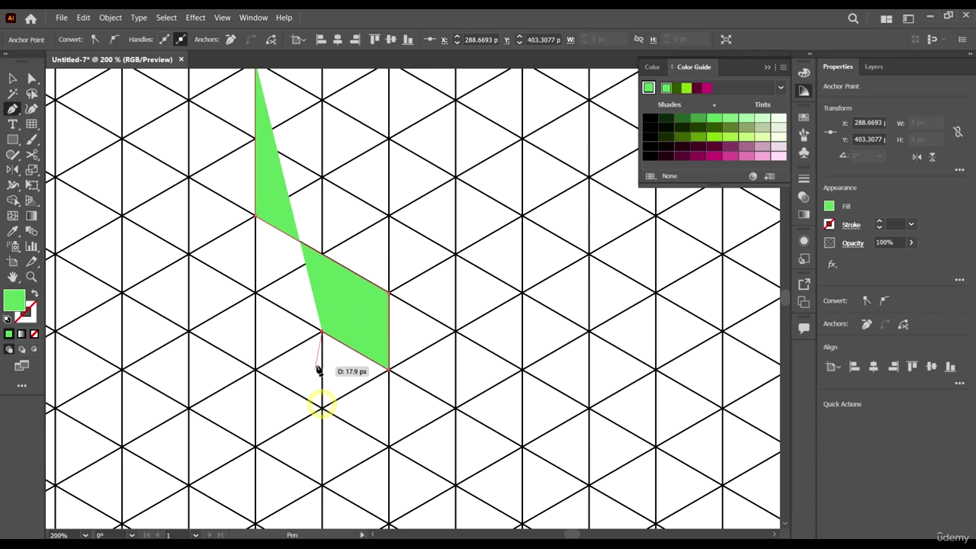
Step: Continue the outline in steps: one cell down, one diagonally down-right, one down, and one more down-right to the lowest corner
click(323, 409)
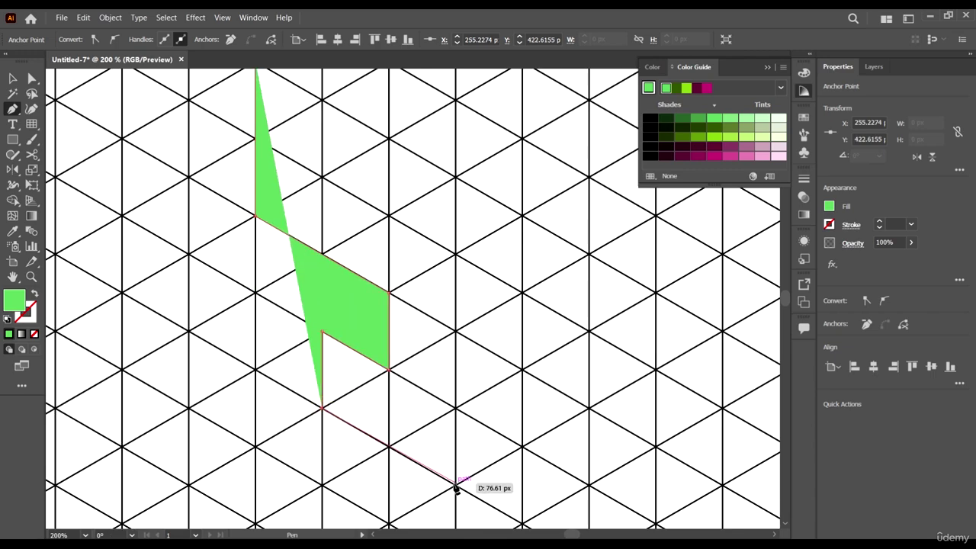
click(388, 446)
scroll(390, 457, down, 1)
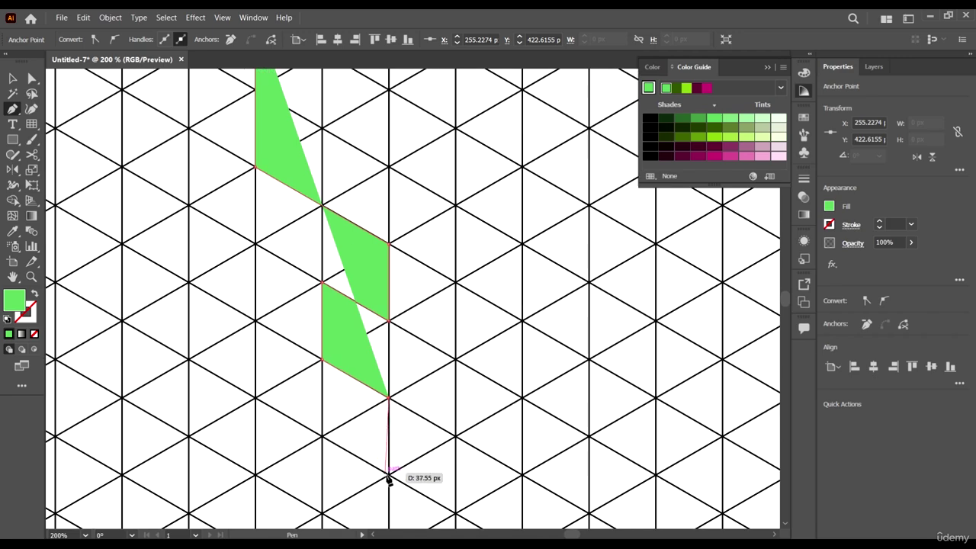
click(388, 473)
click(388, 474)
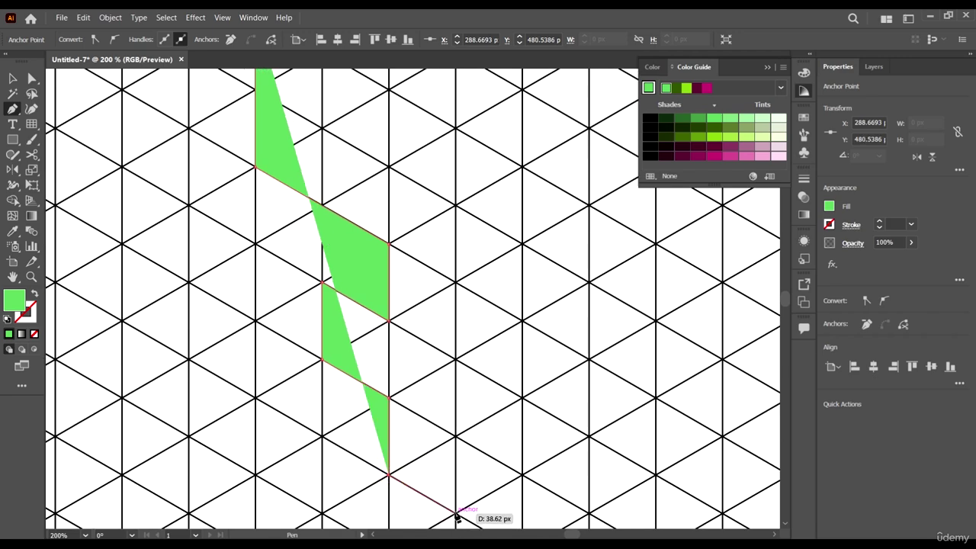
click(455, 510)
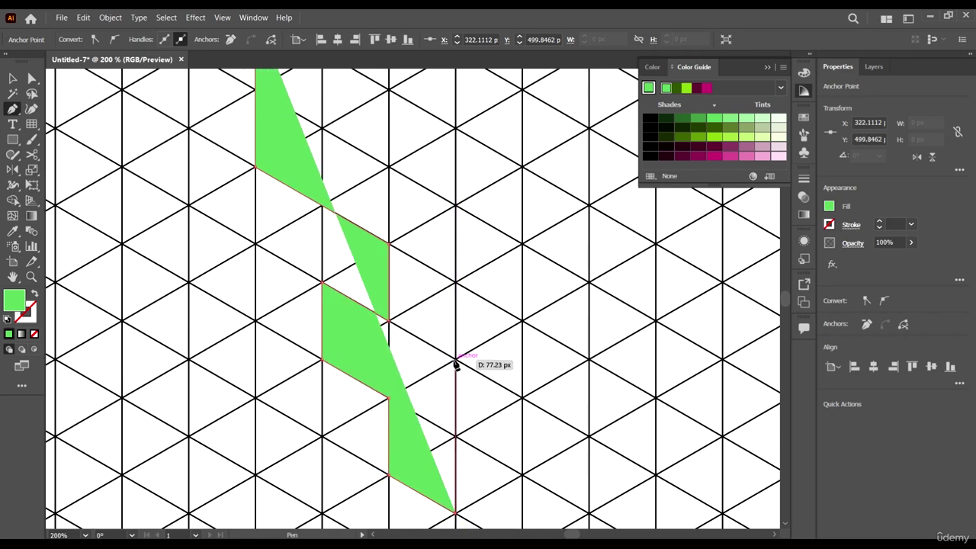
Step: Extend the path two cells up, one down-right and two up, and swap the green fill to the stroke
click(455, 358)
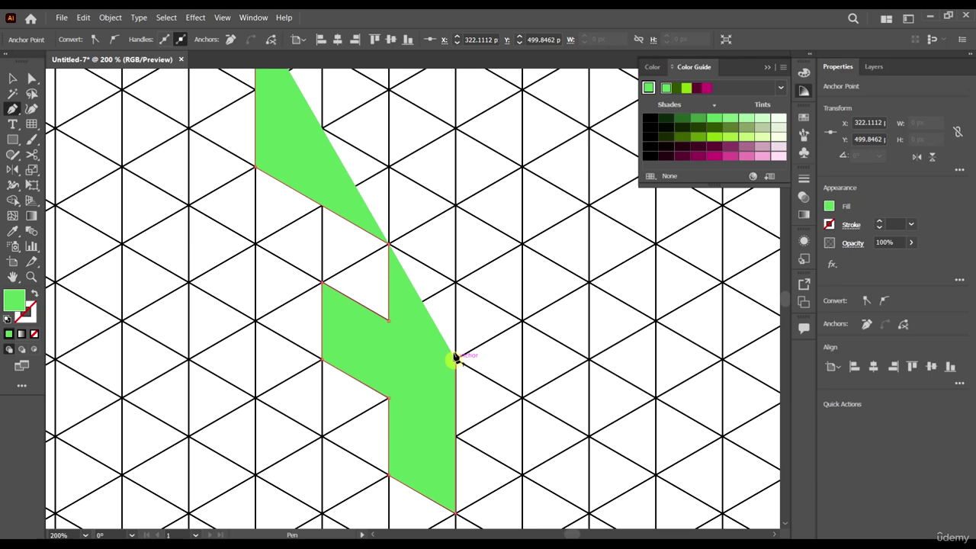
click(522, 396)
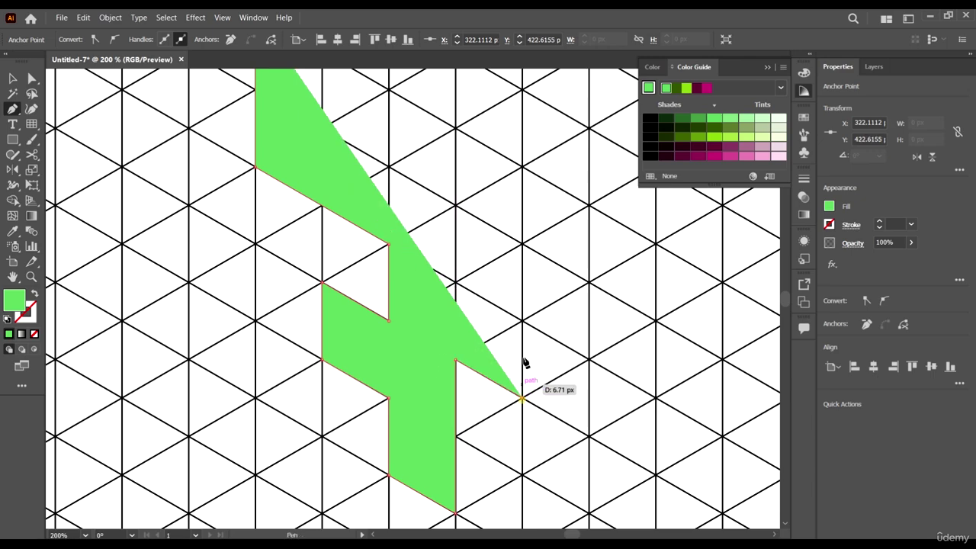
click(523, 245)
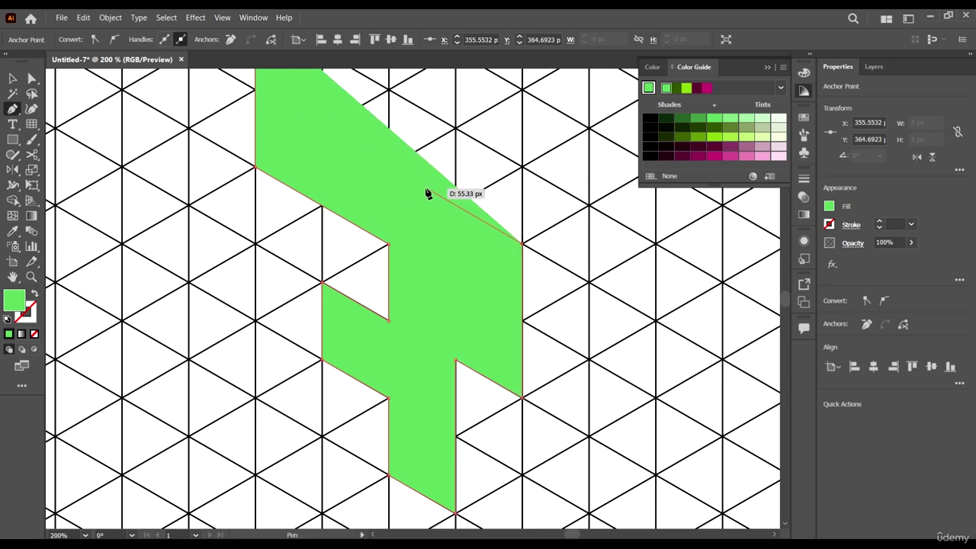
key(shift+x)
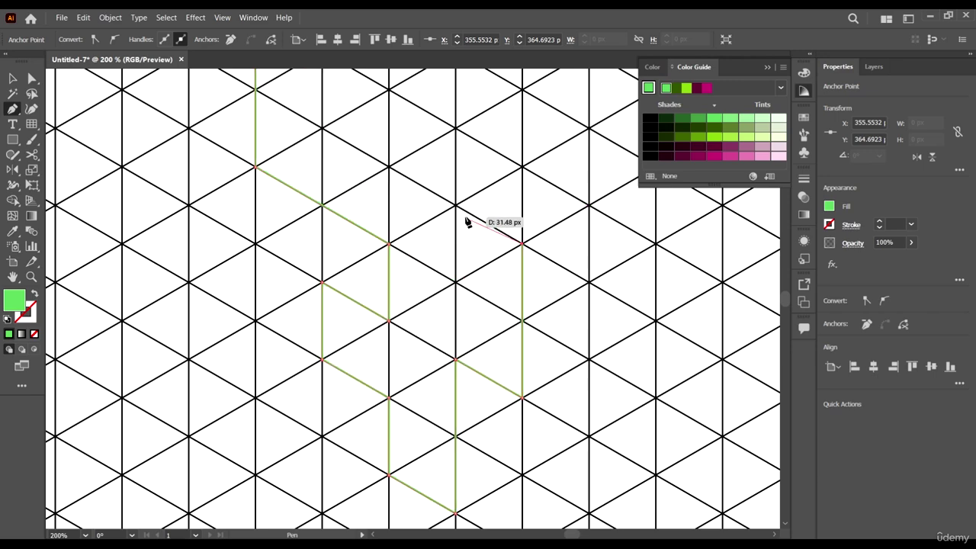
Step: Complete the outline two cells up-left, then one up and one up-left twice in a row, and close it at the starting anchor
click(389, 167)
scroll(412, 175, up, 2)
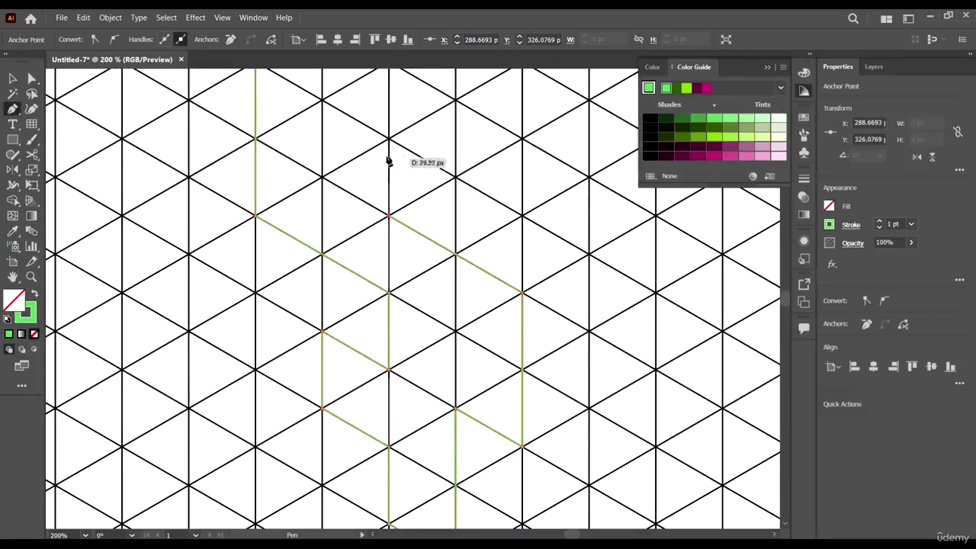
scroll(389, 160, up, 2)
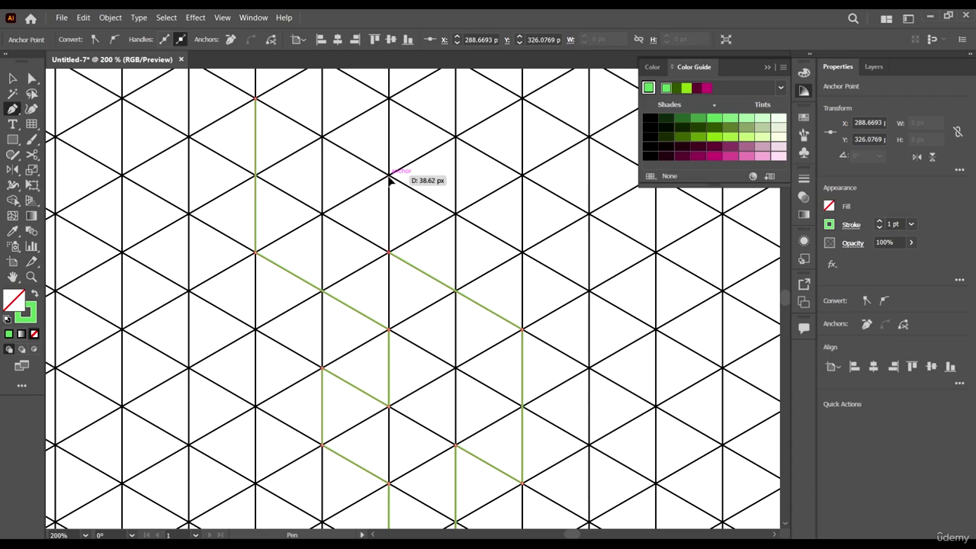
click(388, 176)
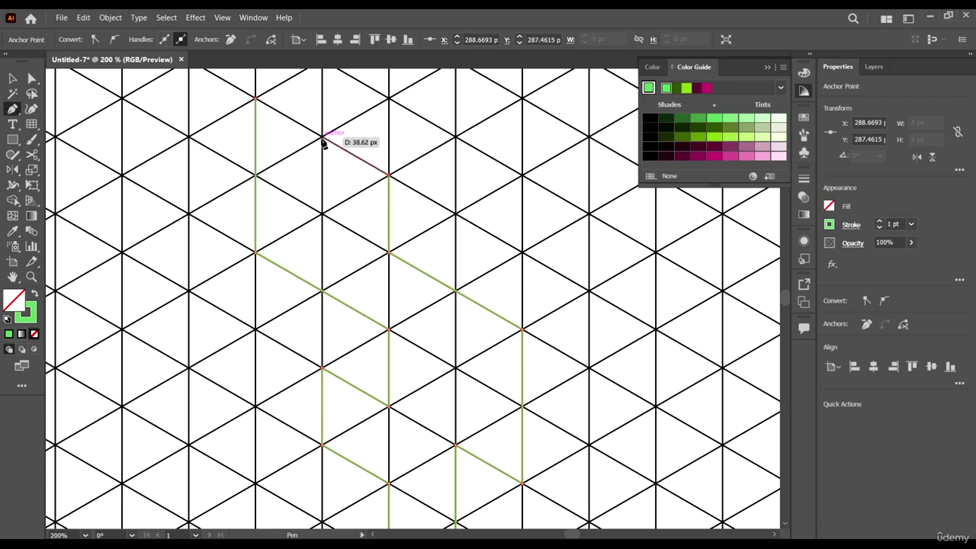
click(321, 138)
scroll(323, 138, up, 3)
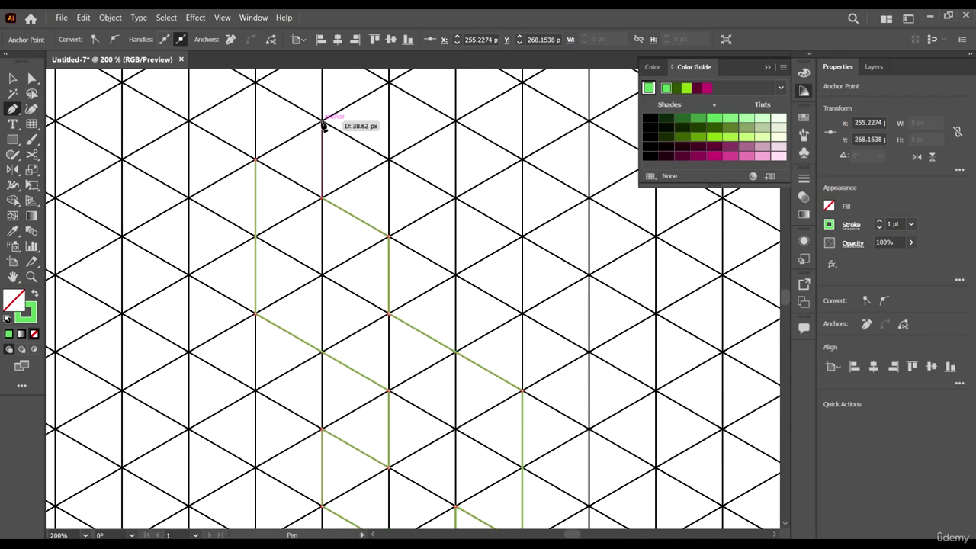
click(322, 122)
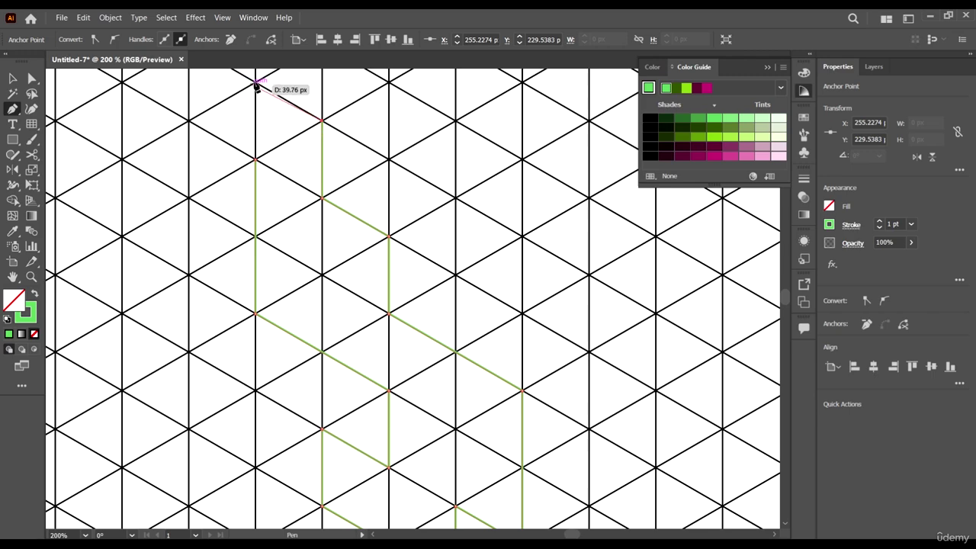
click(256, 83)
click(256, 160)
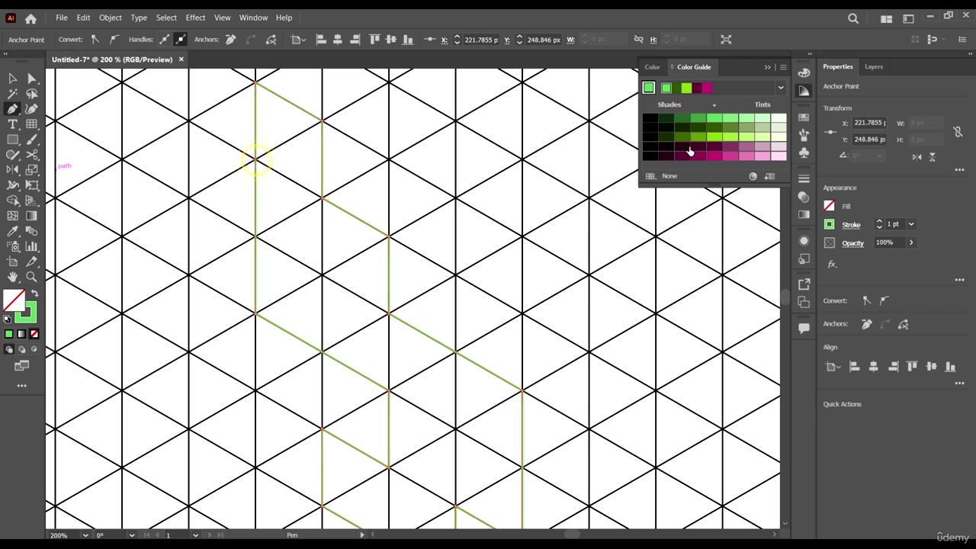
Step: Fill the stepped shape with the dark maroon from the color guide, remove its green stroke, and deselect it
click(712, 147)
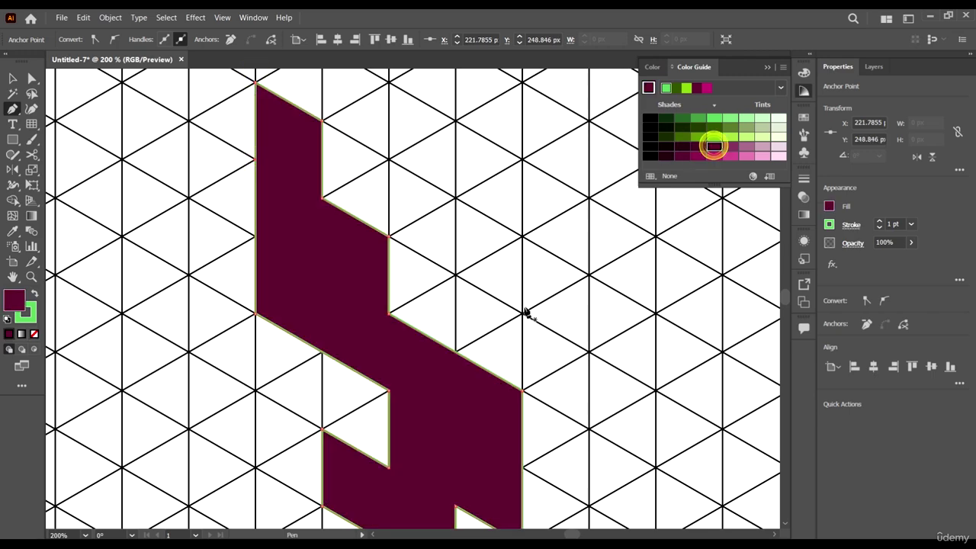
click(29, 314)
click(33, 333)
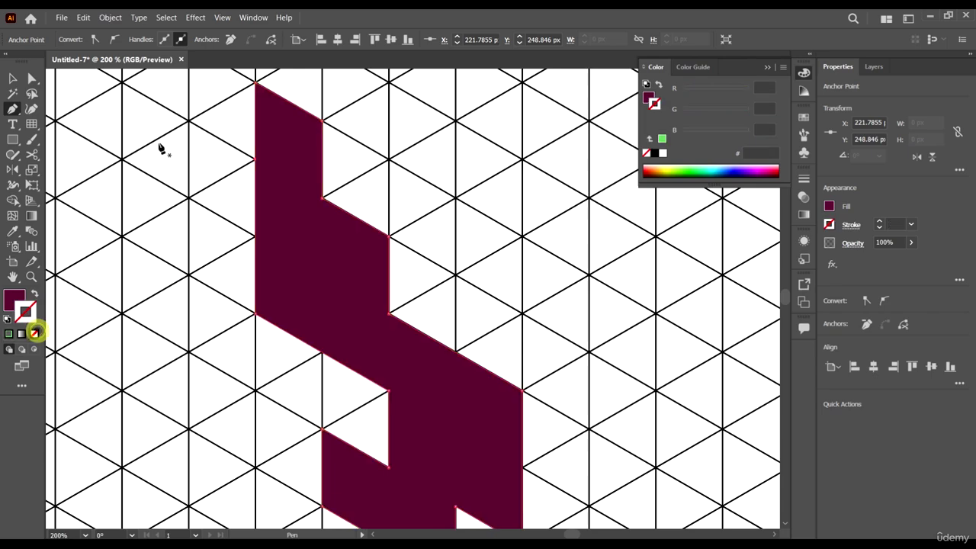
key(ctrl+0)
click(12, 78)
click(93, 233)
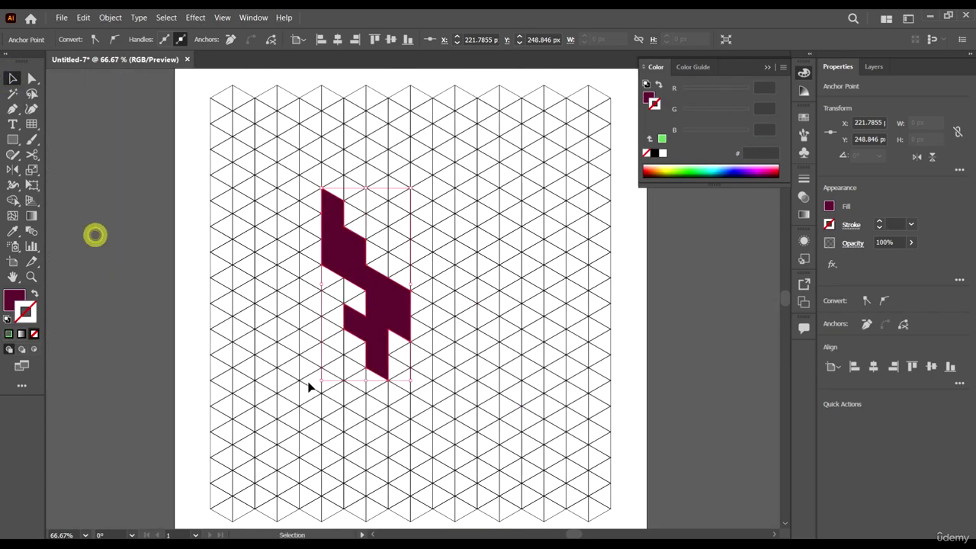
click(686, 342)
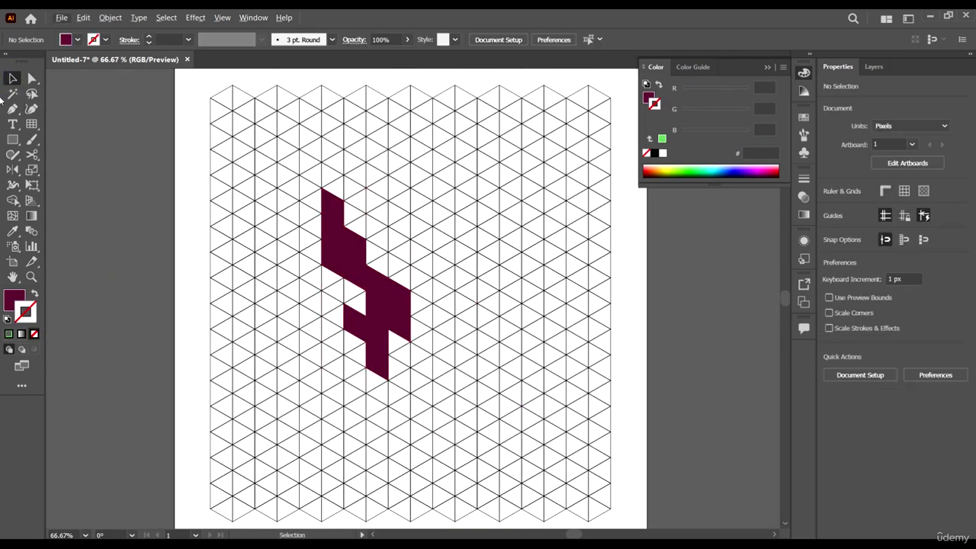
Step: Trace three edges of a one-cell rhombus with the Pen tool on the uppermost slanted edge of the maroon shape
click(12, 108)
scroll(333, 191, up, 5)
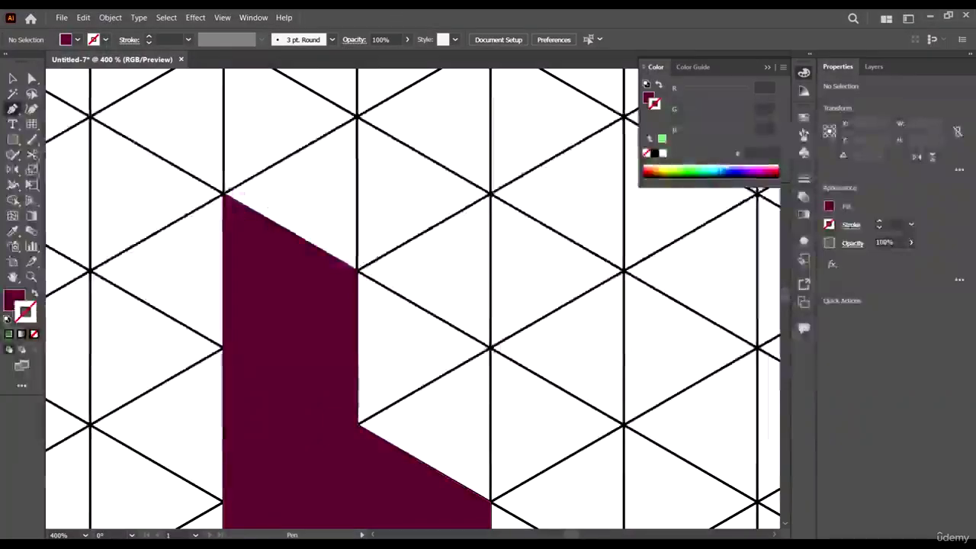
click(225, 197)
scroll(305, 179, up, 1)
click(358, 143)
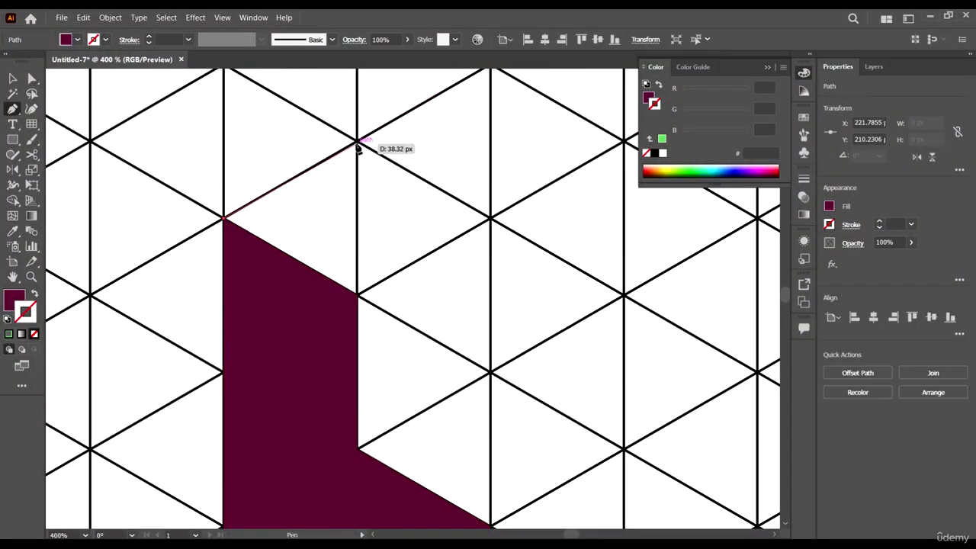
click(492, 218)
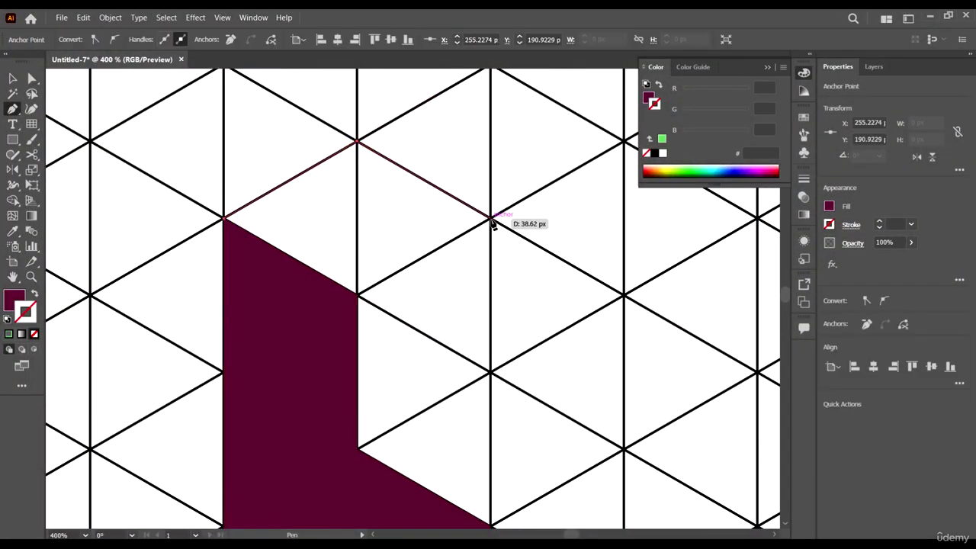
click(358, 295)
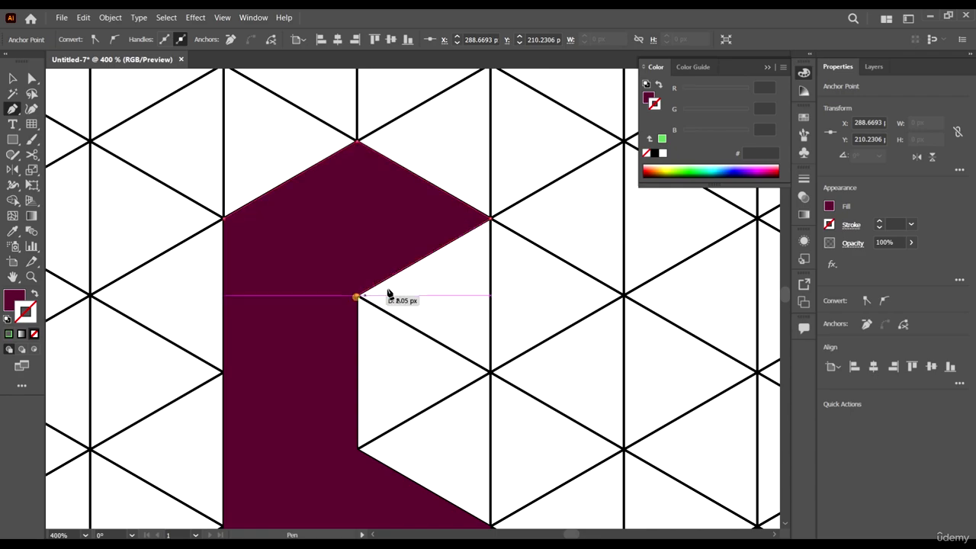
scroll(366, 248, down, 2)
scroll(506, 236, down, 1)
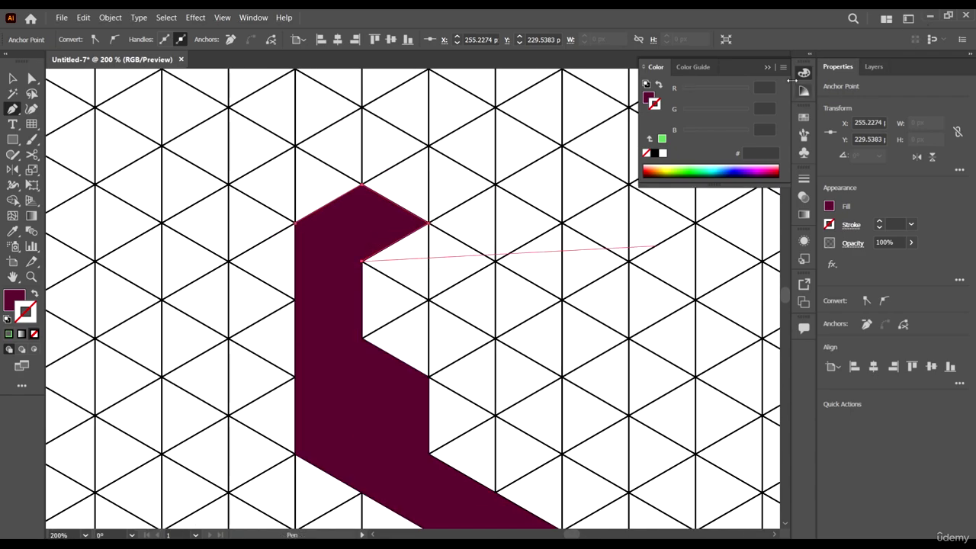
Step: Close the rhombus as the shape's top face with a lighter plum fill, remove its stroke, and deselect it
click(801, 92)
click(728, 146)
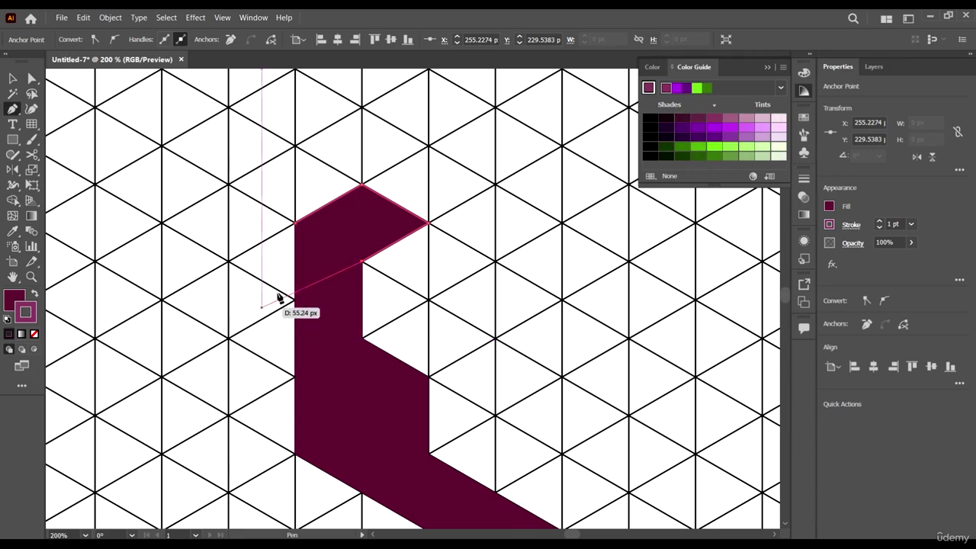
click(295, 224)
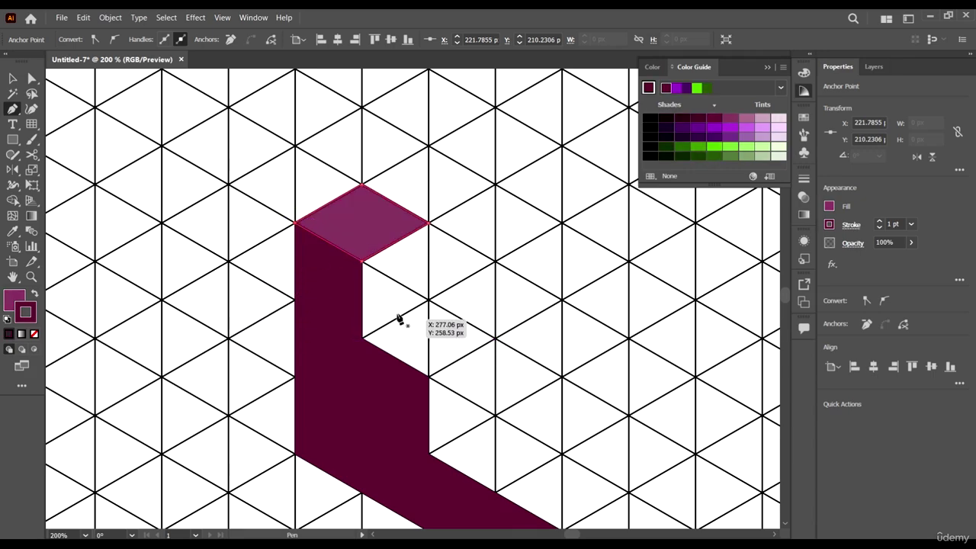
click(34, 333)
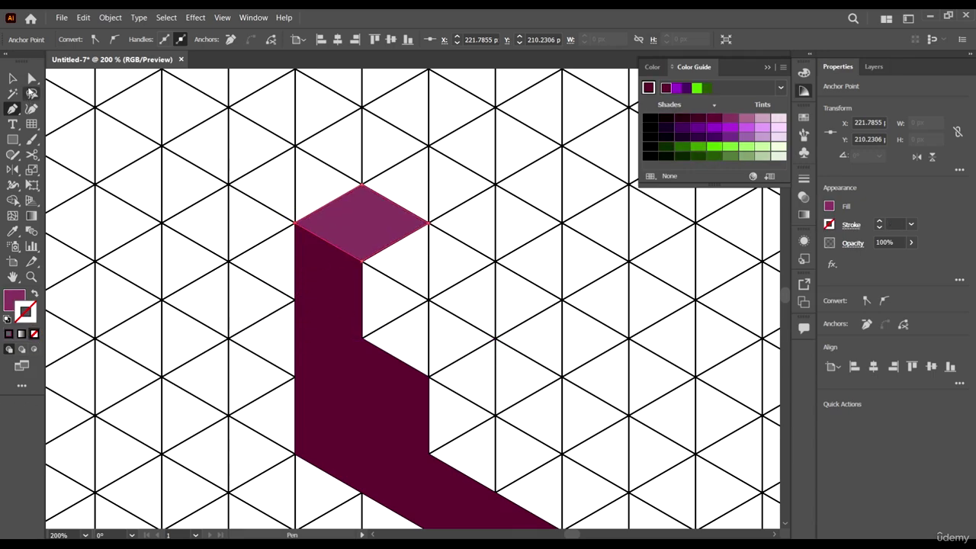
click(31, 80)
click(151, 174)
Step: Draw a closed one-cell side face with the Pen tool below the outer edge of the plum top rhombus
scroll(150, 174, down, 3)
scroll(474, 299, up, 2)
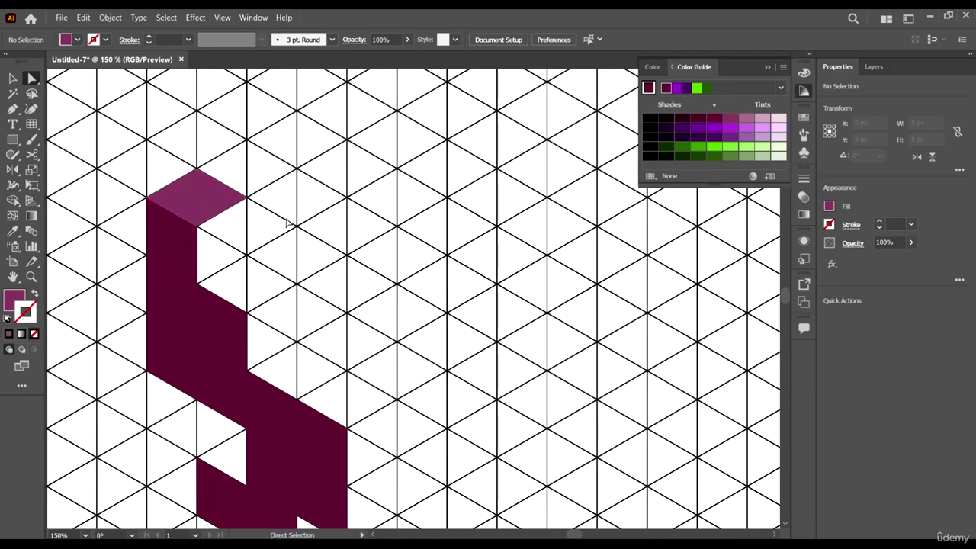
click(12, 109)
scroll(244, 176, up, 2)
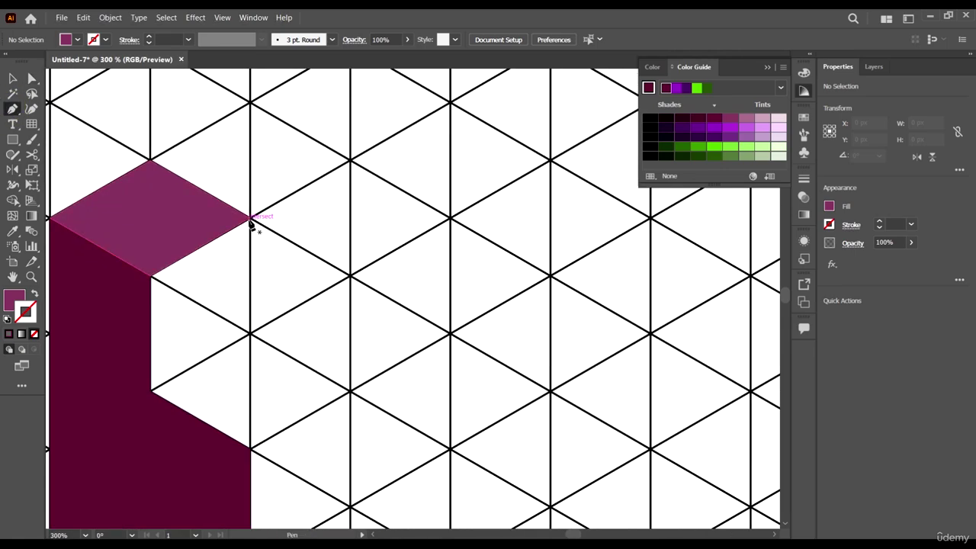
click(250, 219)
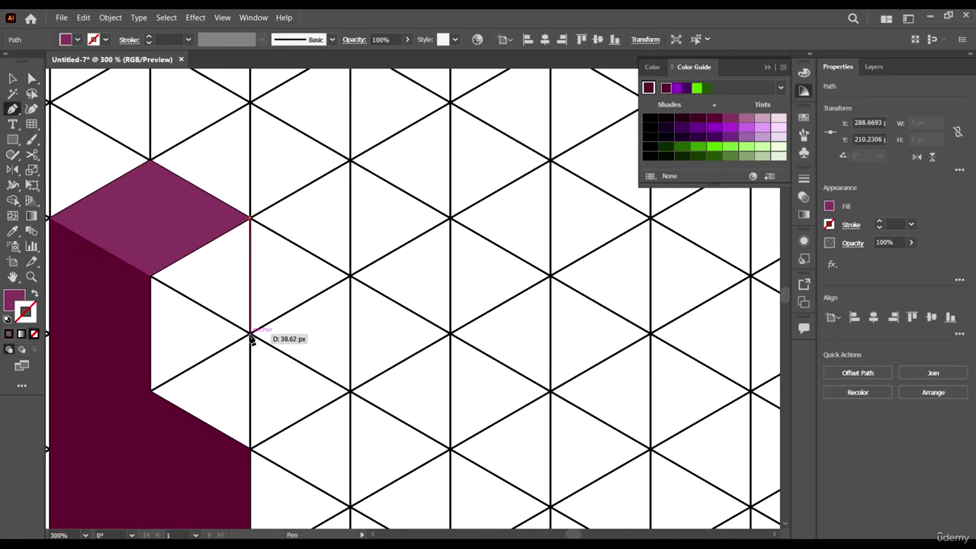
click(251, 335)
scroll(229, 339, down, 2)
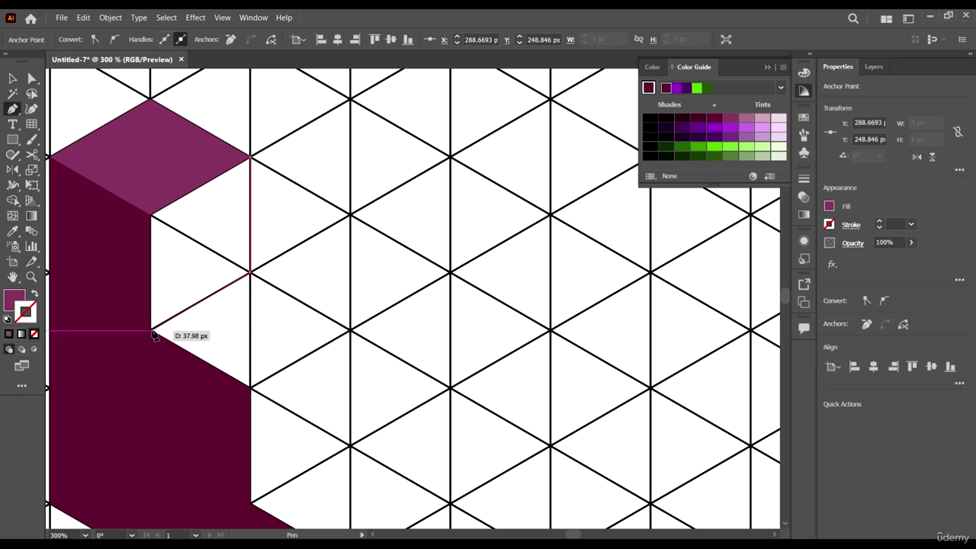
click(152, 333)
click(151, 216)
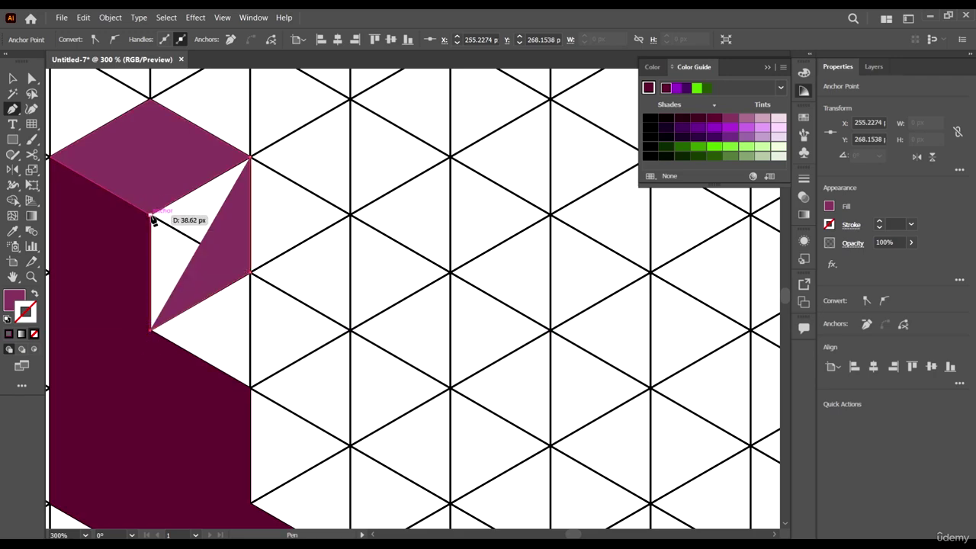
click(251, 160)
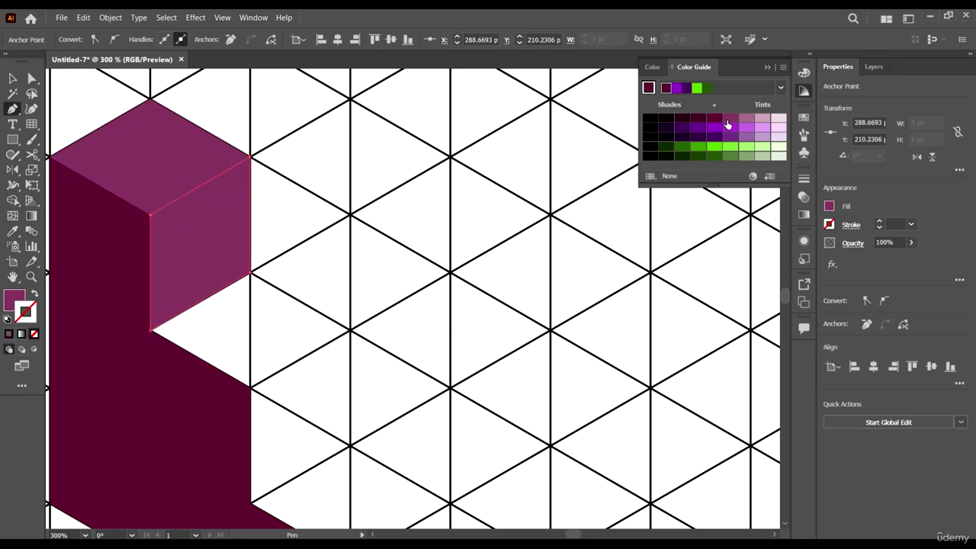
Step: Fill the new side face with the dark maroon from the color guide and remove its stroke
click(728, 125)
click(746, 118)
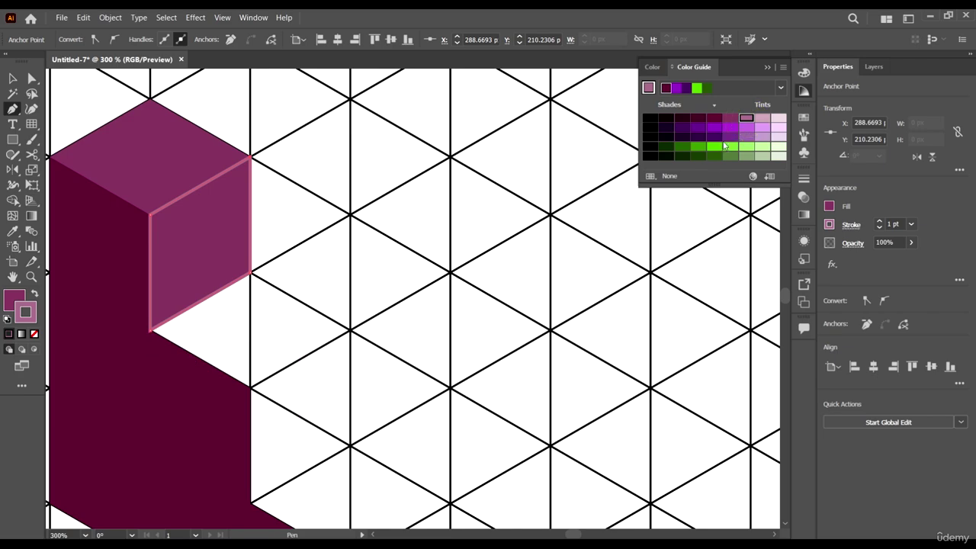
click(715, 119)
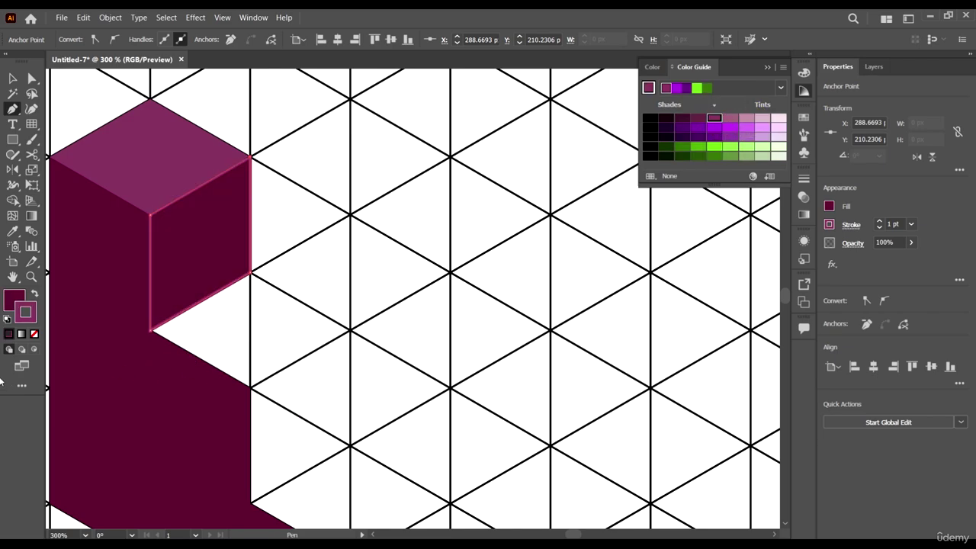
click(34, 333)
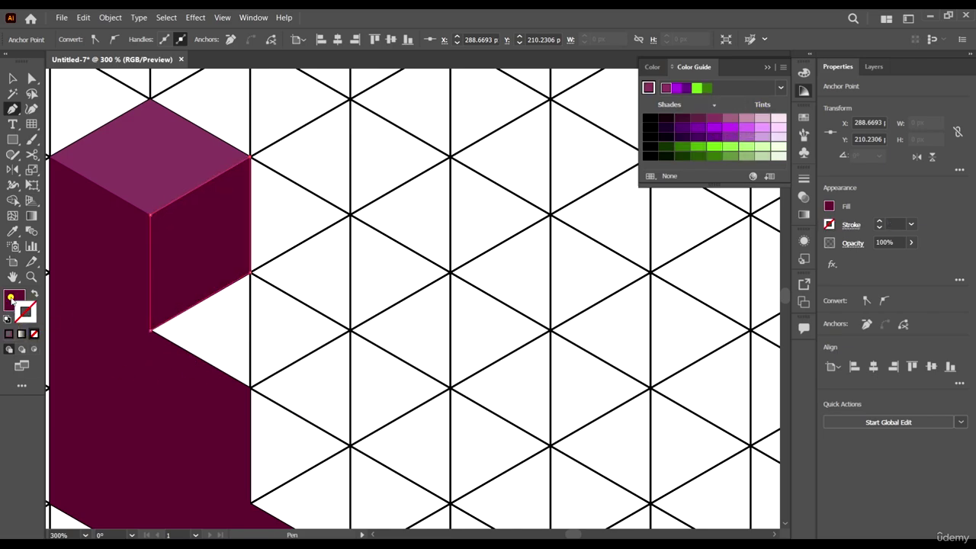
Step: Fill the large stepped shape with a near-black maroon shade from the color guide and deselect it
click(11, 300)
click(89, 265)
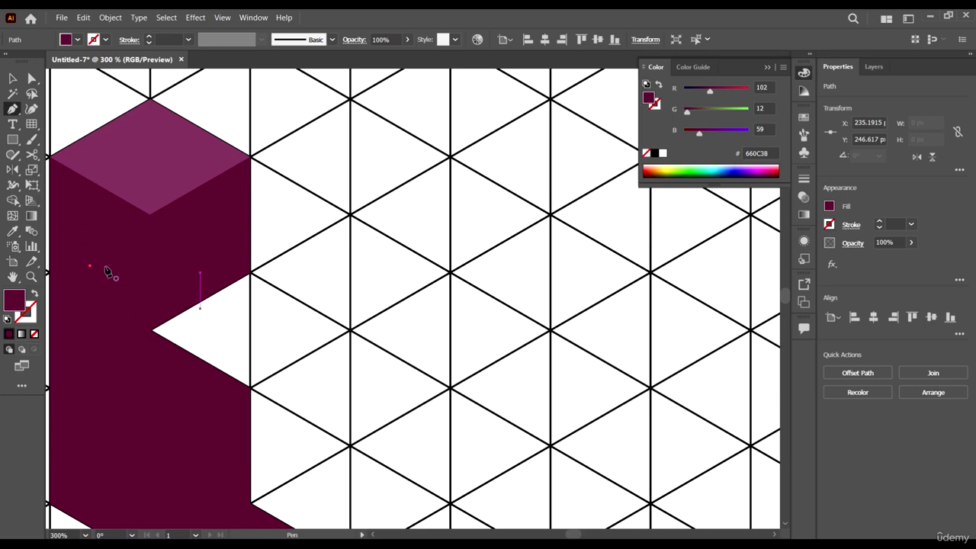
key(ctrl+z)
click(31, 78)
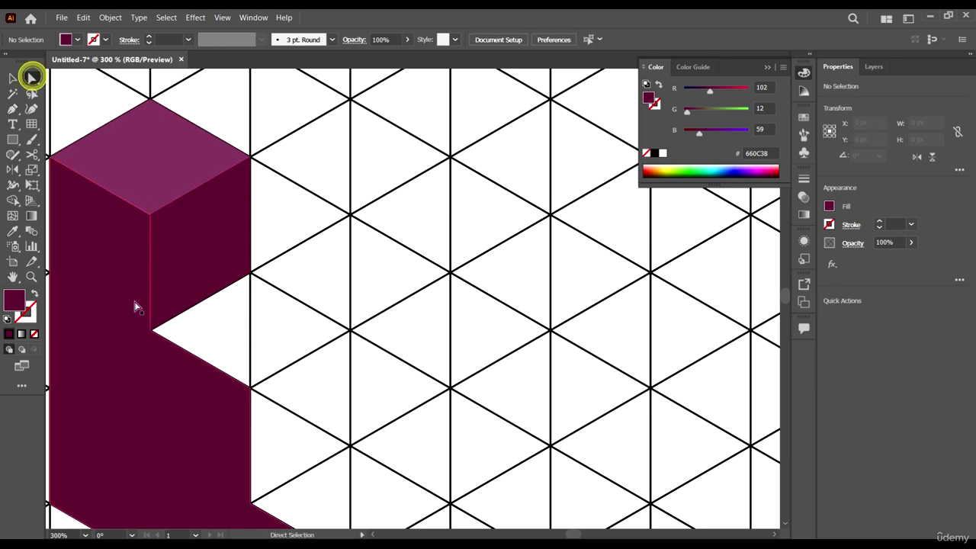
click(119, 267)
click(804, 92)
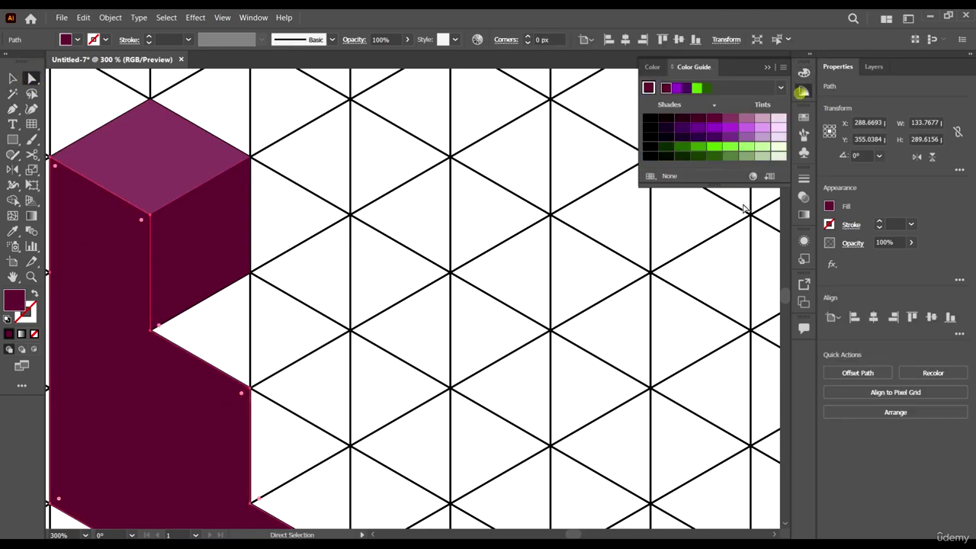
click(699, 120)
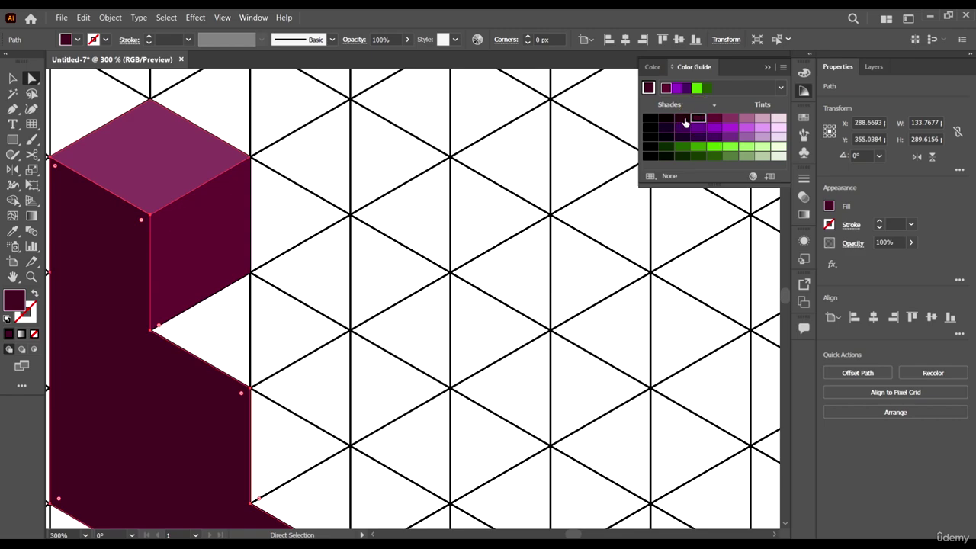
click(684, 120)
scroll(397, 289, down, 4)
click(427, 324)
scroll(401, 260, up, 2)
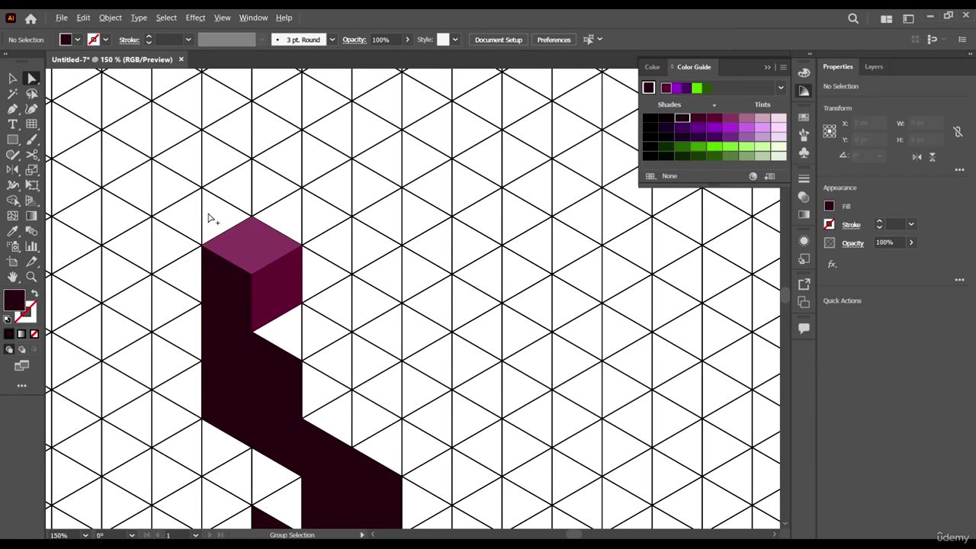
Step: Draw a closed one-cell rhombus with the Pen tool as the top of the next step, below the maroon side face
scroll(208, 219, up, 1)
click(12, 109)
scroll(325, 326, up, 2)
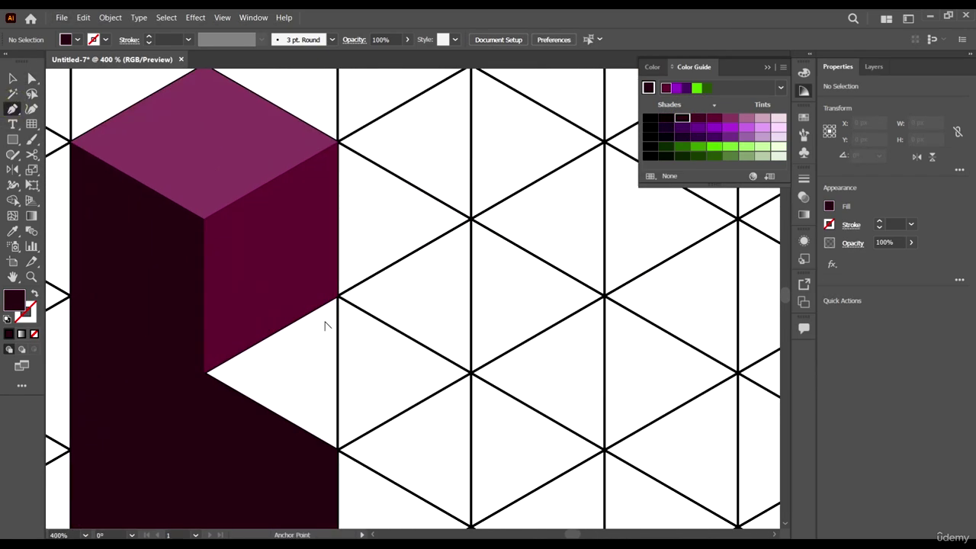
click(337, 294)
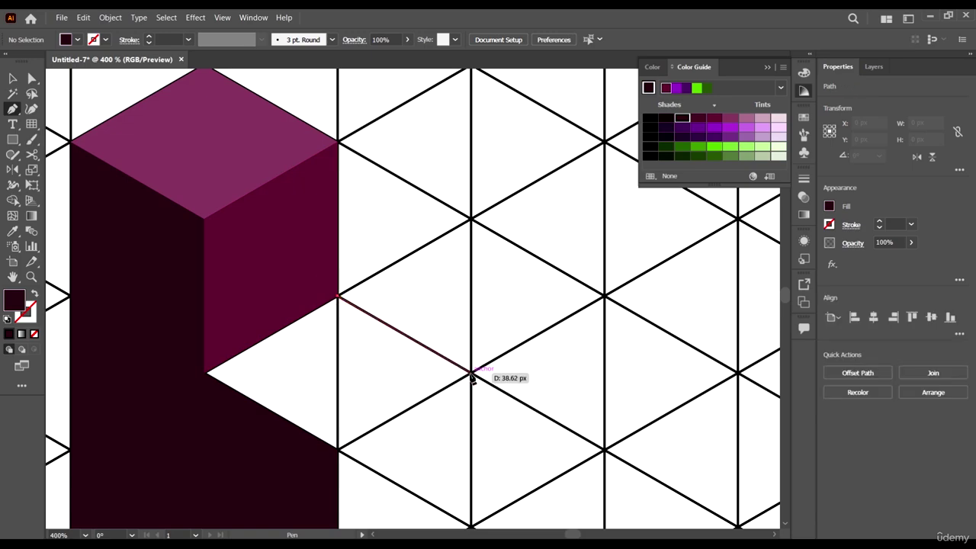
click(470, 373)
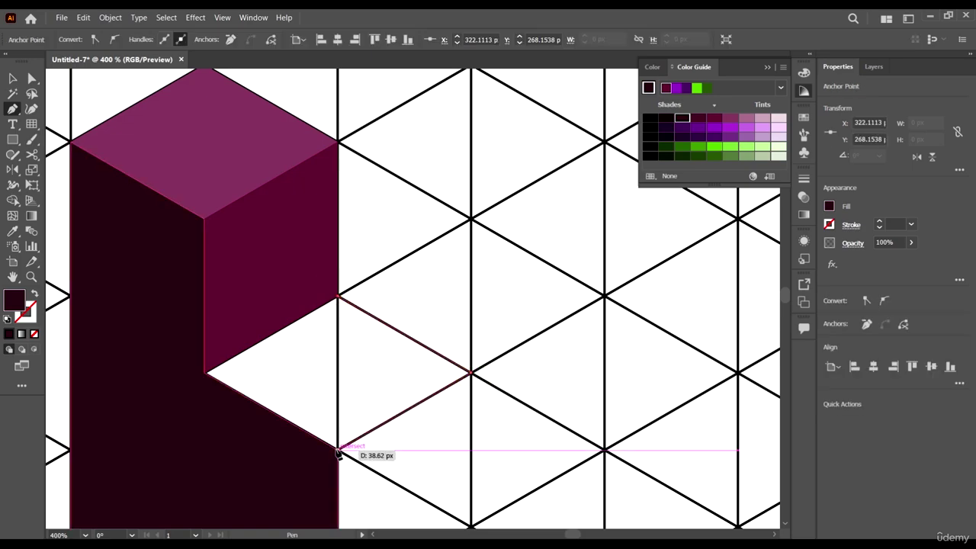
click(338, 449)
click(206, 371)
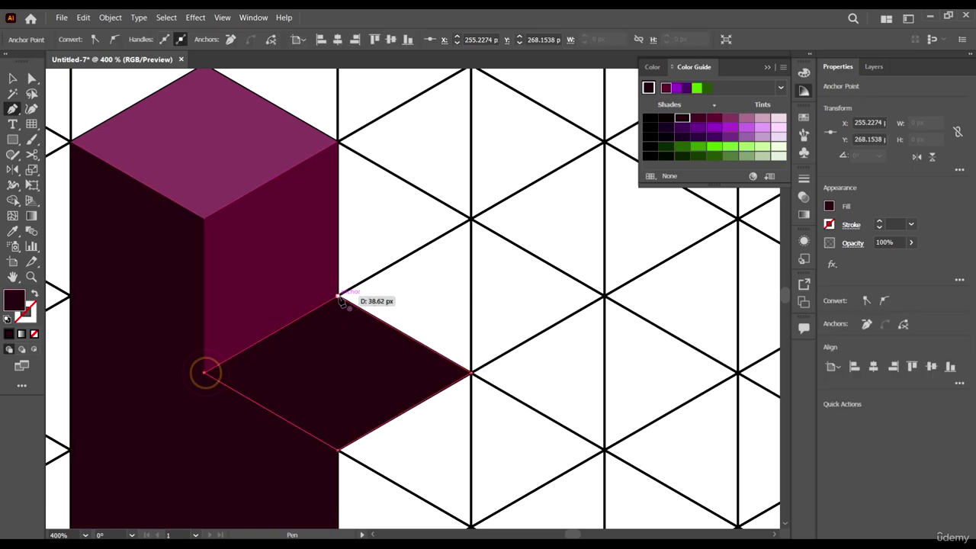
click(337, 295)
key(ctrl+z)
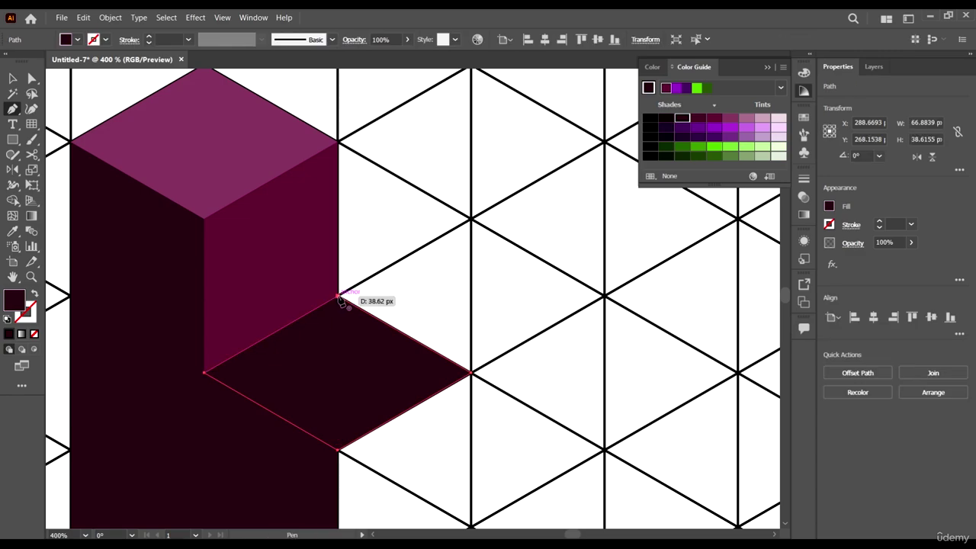
click(338, 296)
Step: Match the new rhombus's fill to the plum top face with the Eyedropper and deselect it
key(i)
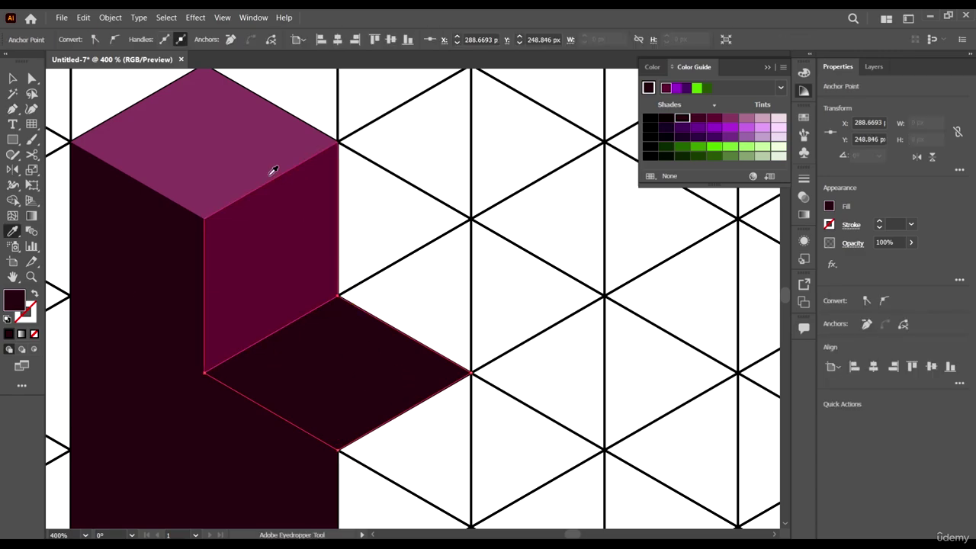
click(255, 144)
key(a)
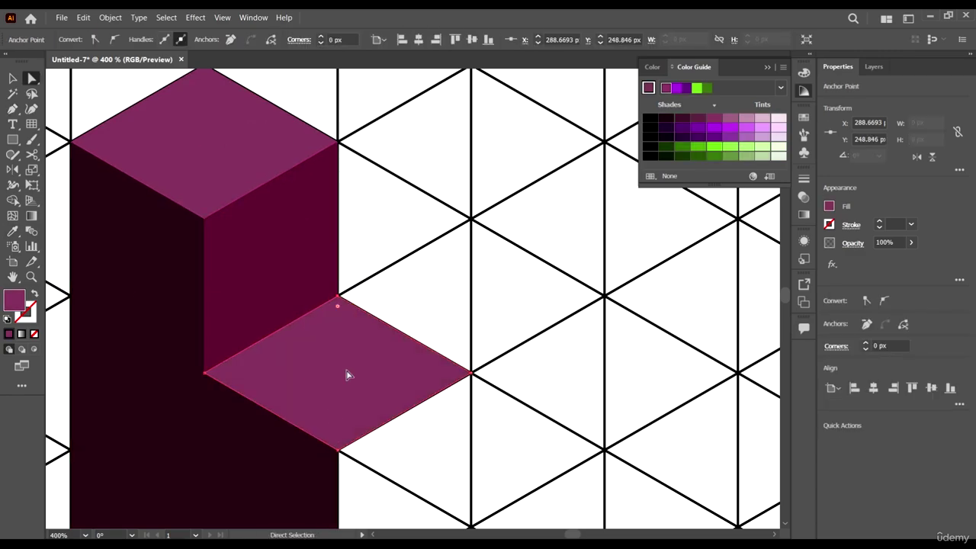
key(ctrl+minus)
key(ctrl+minus)
key(ctrl+minus)
click(544, 349)
key(space)
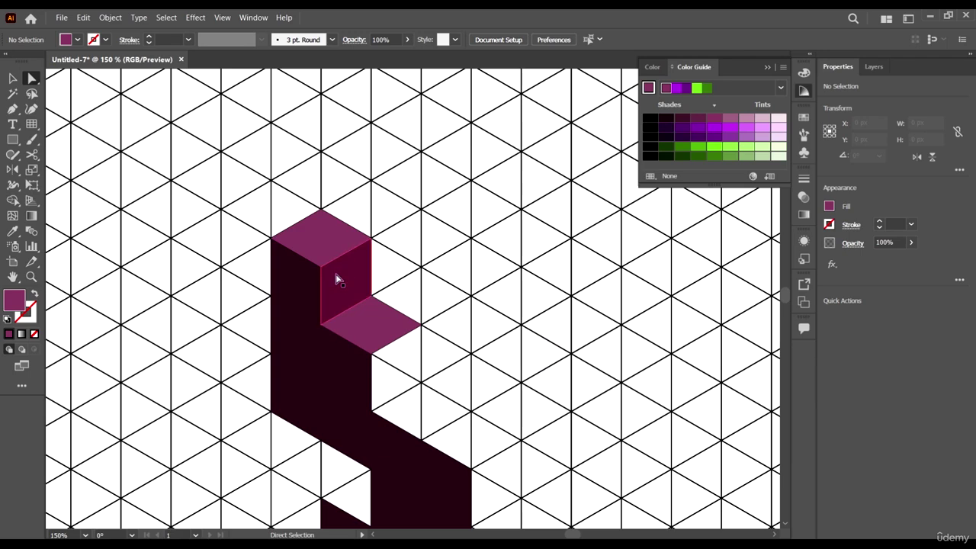
Step: Start the second side face with the Pen tool, tracing one cell straight down from the second plum rhombus's outer corner
scroll(451, 381, down, 2)
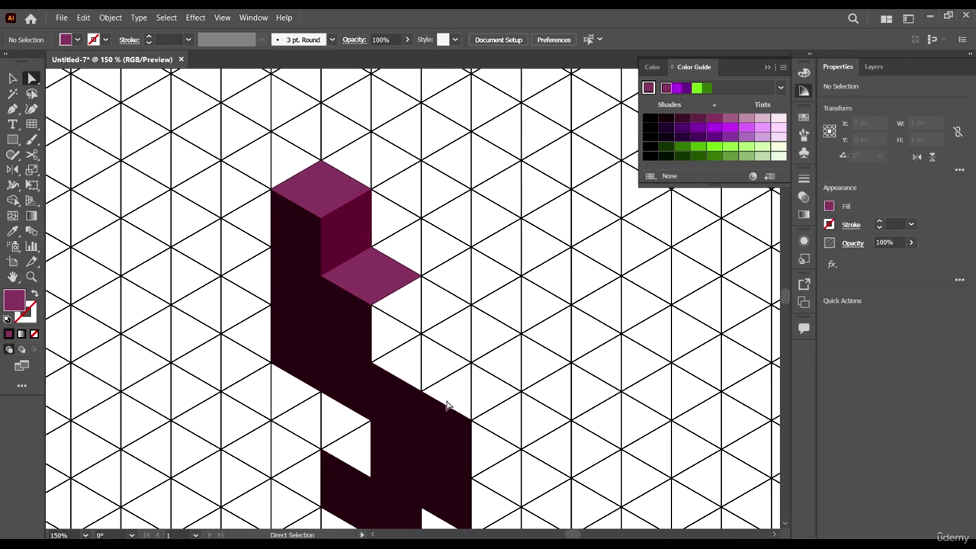
scroll(449, 405, right, 2)
scroll(335, 305, up, 1)
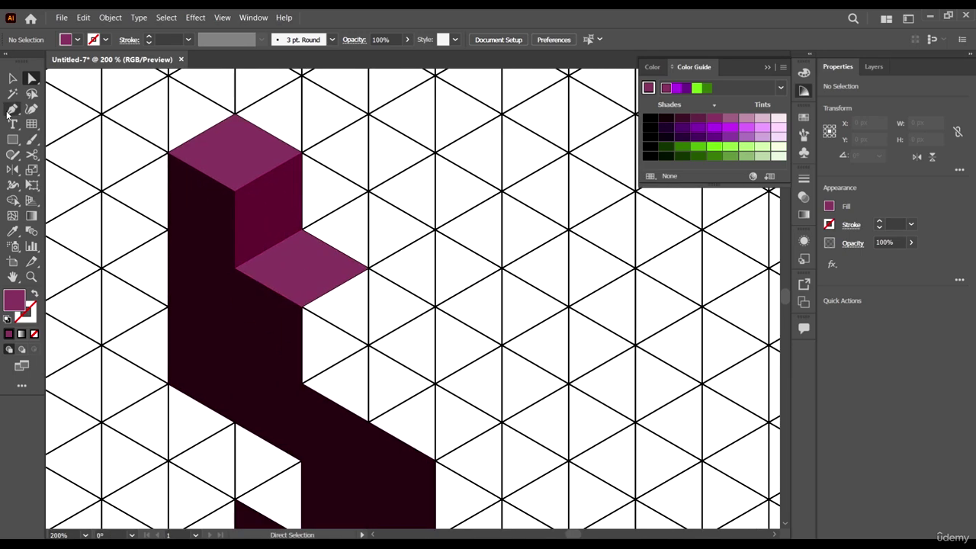
click(12, 109)
scroll(403, 261, down, 2)
click(369, 221)
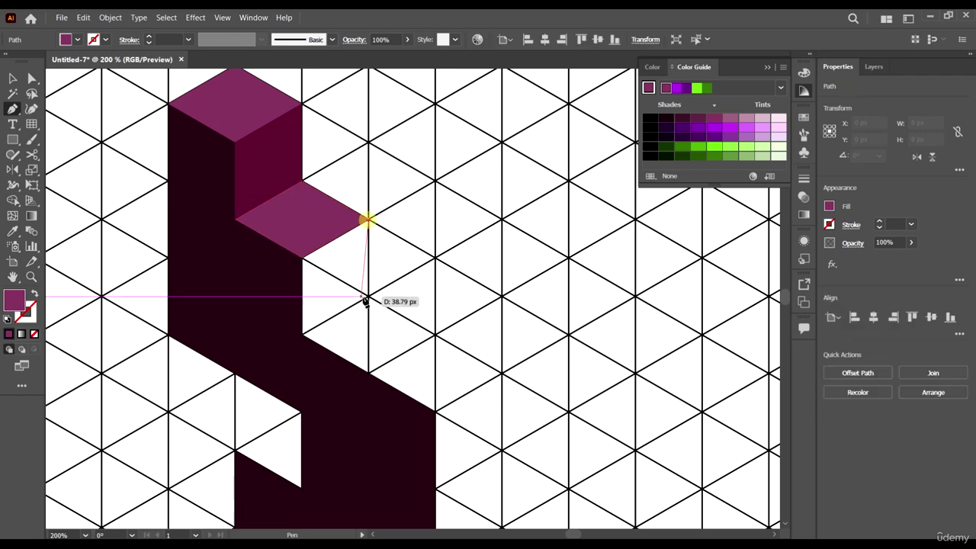
click(369, 296)
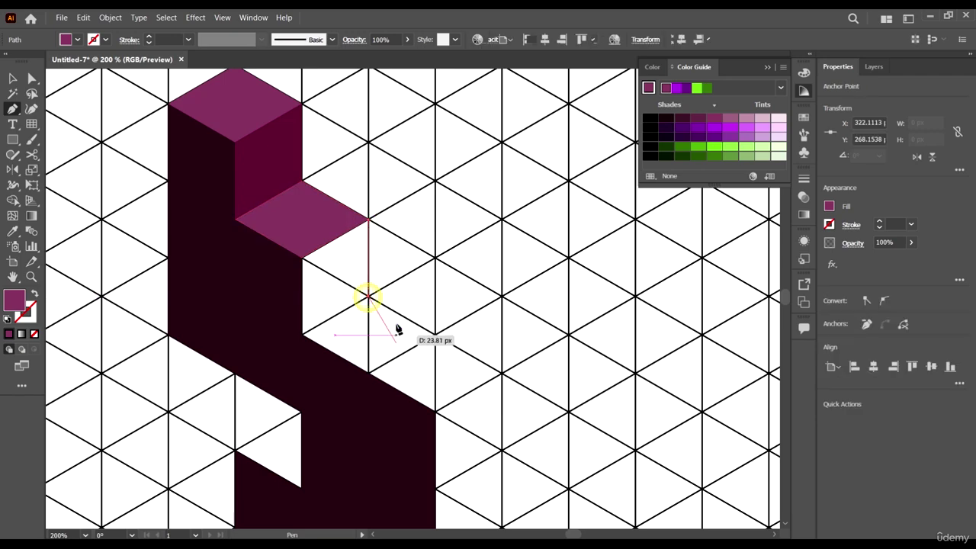
click(502, 374)
click(435, 411)
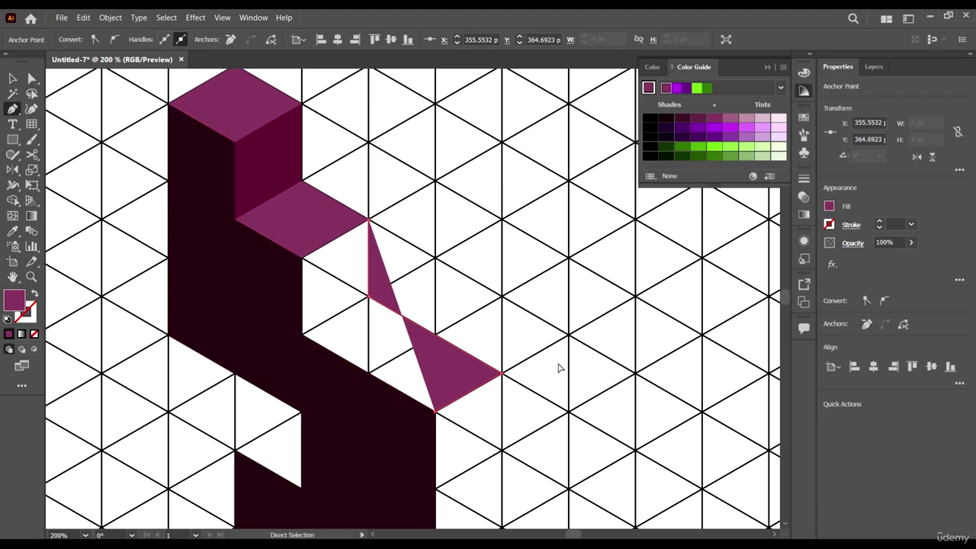
key(ctrl+z)
key(ctrl+z)
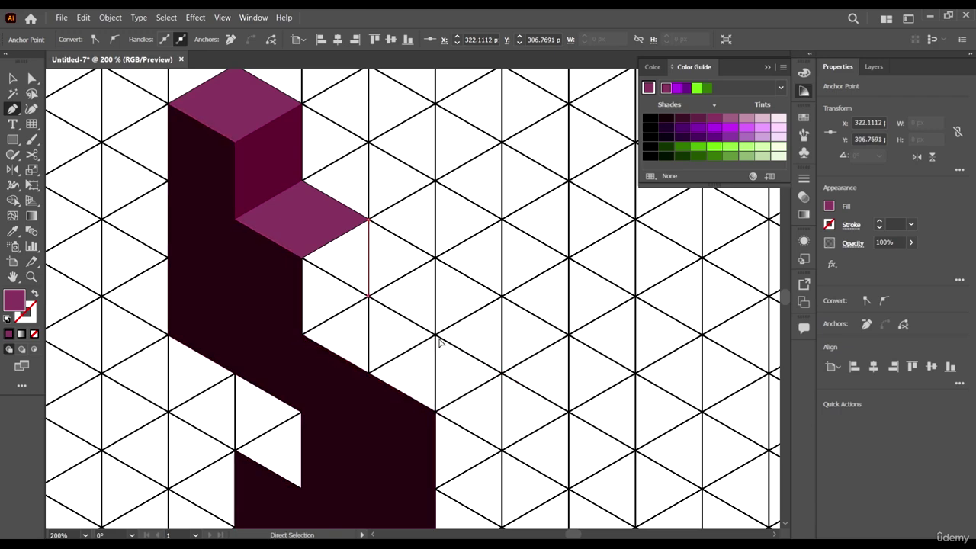
Step: Close the one-cell side face under the second plum rhombus and match its fill to the upper maroon side face
click(302, 335)
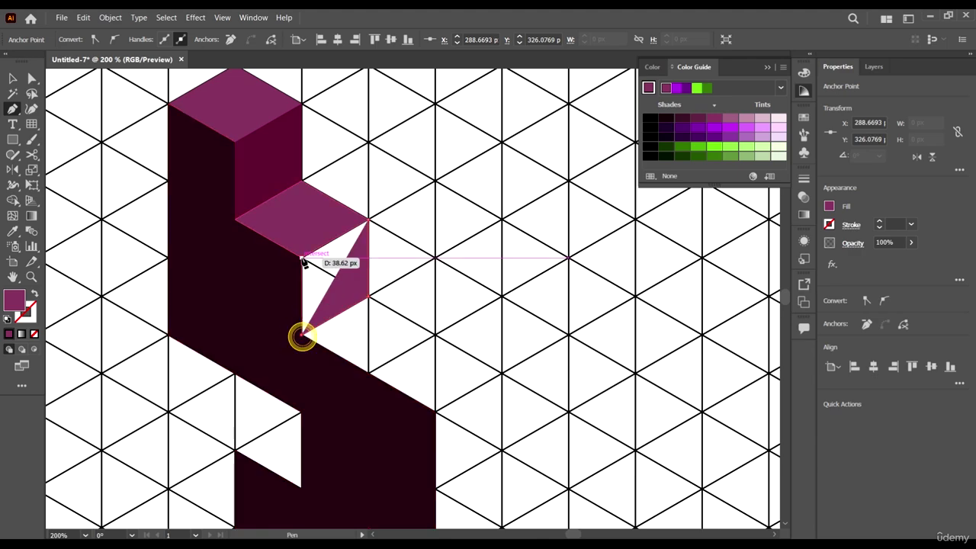
click(303, 257)
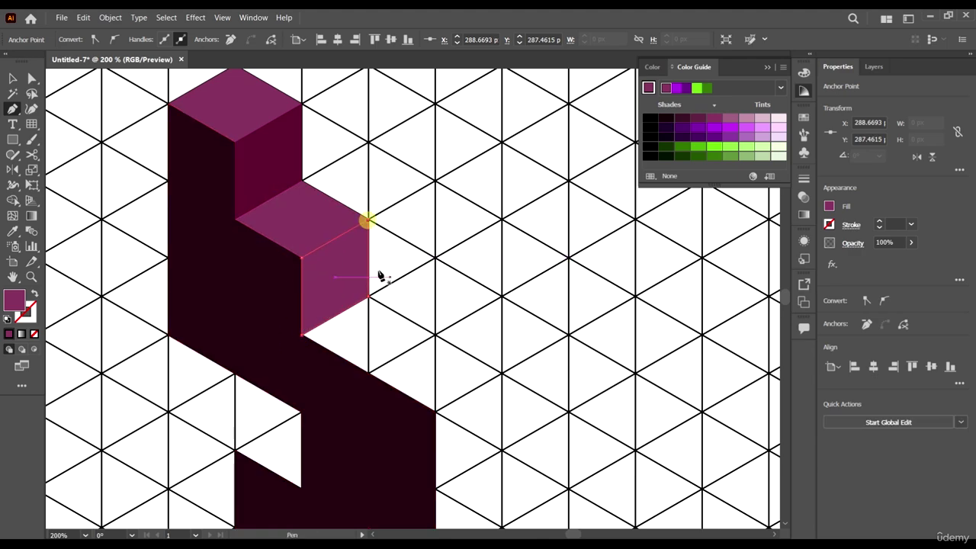
key(i)
click(264, 155)
Step: Draw a closed parallelogram two cells long and one cell wide with the Pen tool as the third step's top face
scroll(274, 224, right, 2)
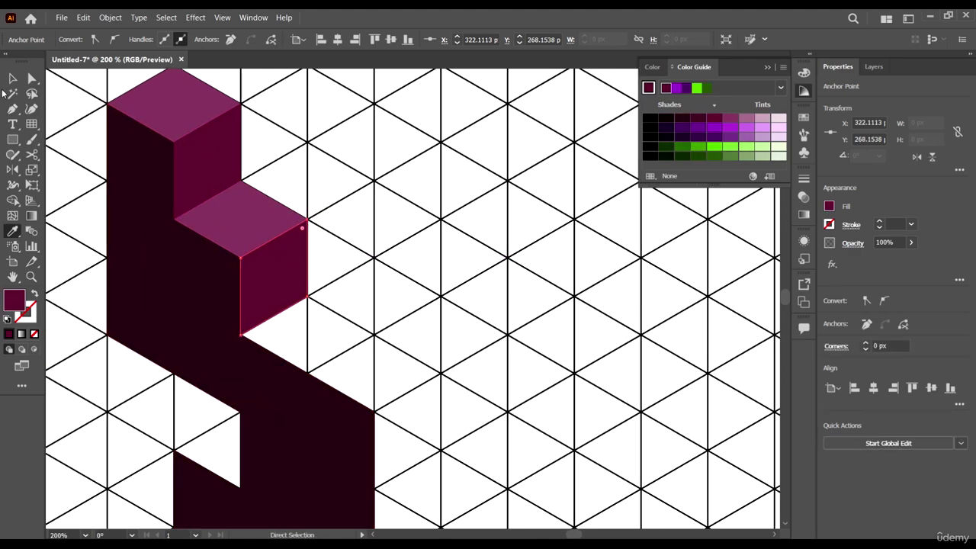
click(13, 109)
scroll(364, 327, down, 2)
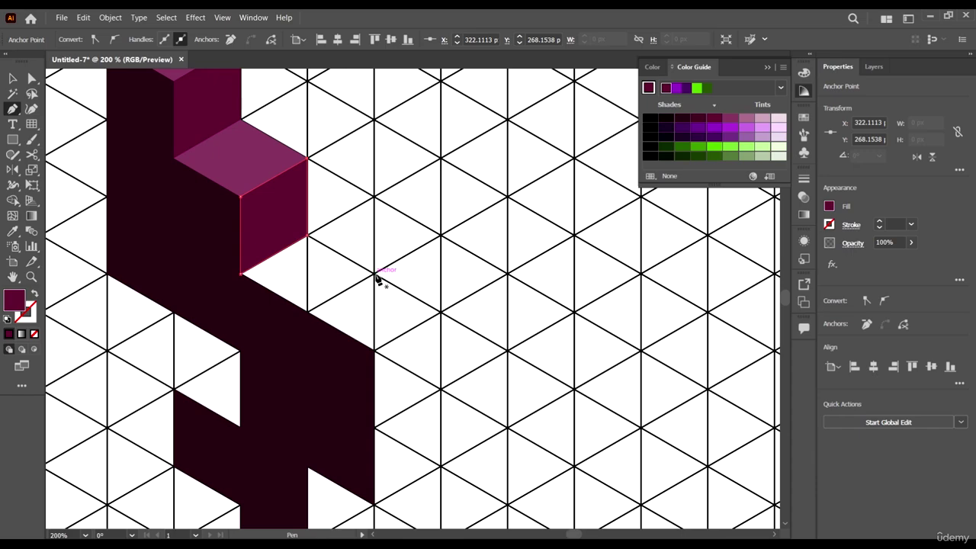
click(442, 312)
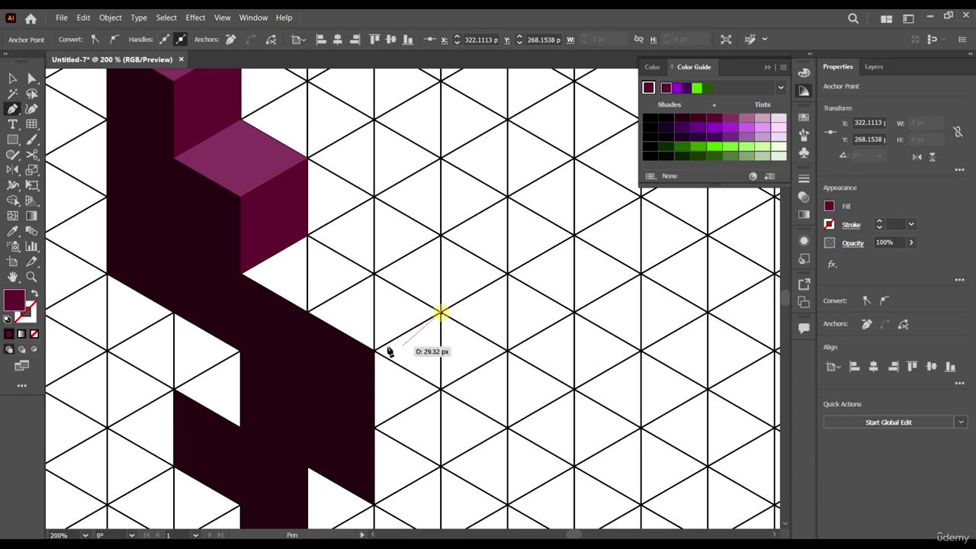
click(373, 351)
click(240, 272)
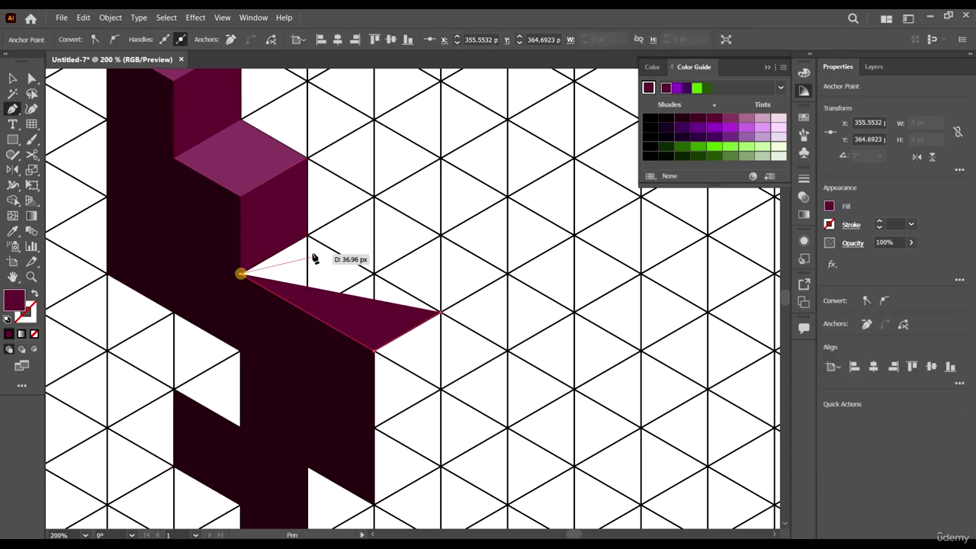
click(307, 236)
click(442, 314)
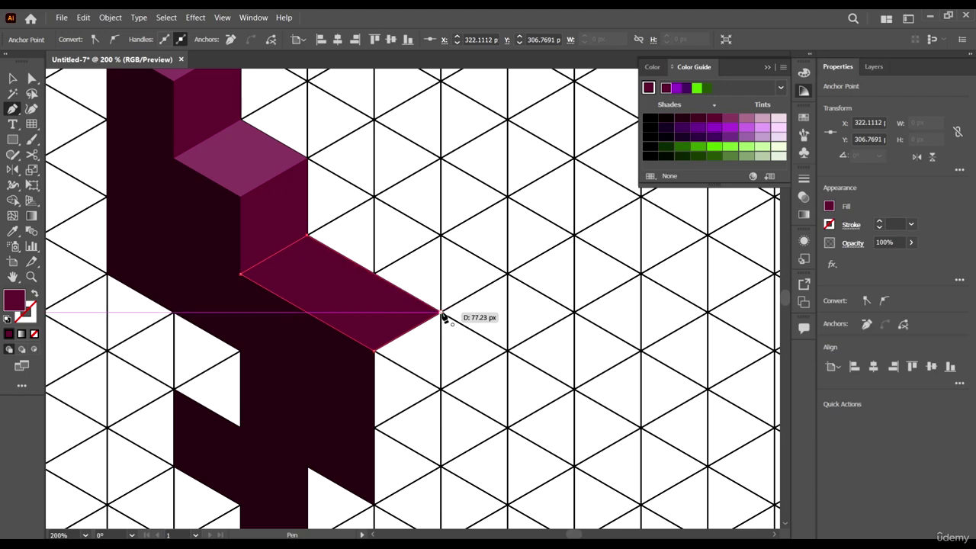
Step: Match the third step's top face to the plum fill of the upper top face with the Eyedropper
key(i)
click(223, 156)
scroll(283, 216, down, 2)
scroll(283, 216, down, 4)
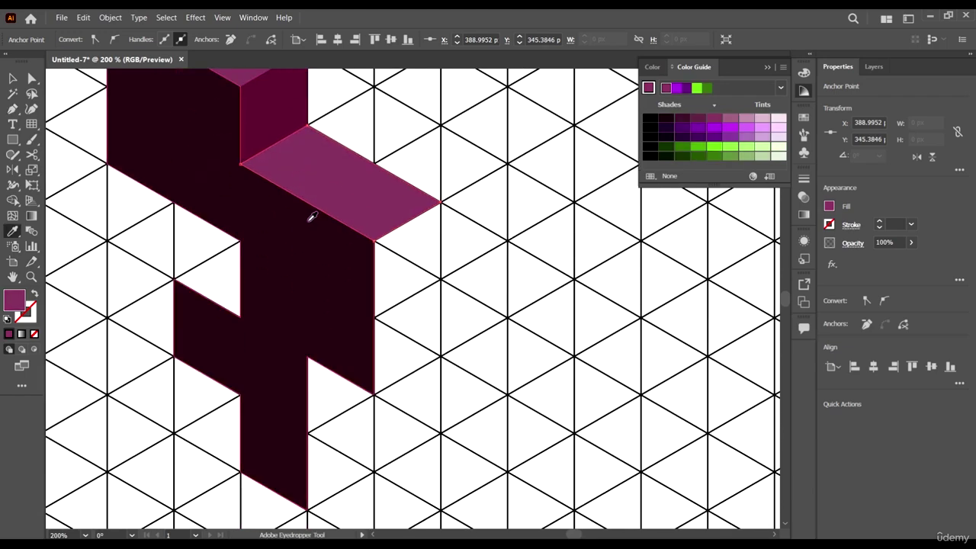
Step: Draw a closed side face one cell wide and two cells tall under the third top face's outer end with the Pen tool
key(p)
click(375, 346)
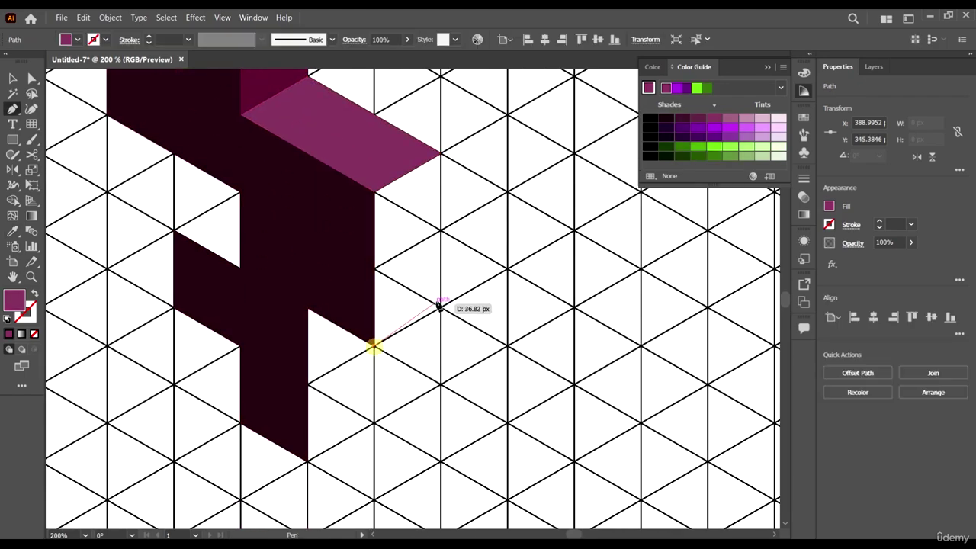
click(440, 308)
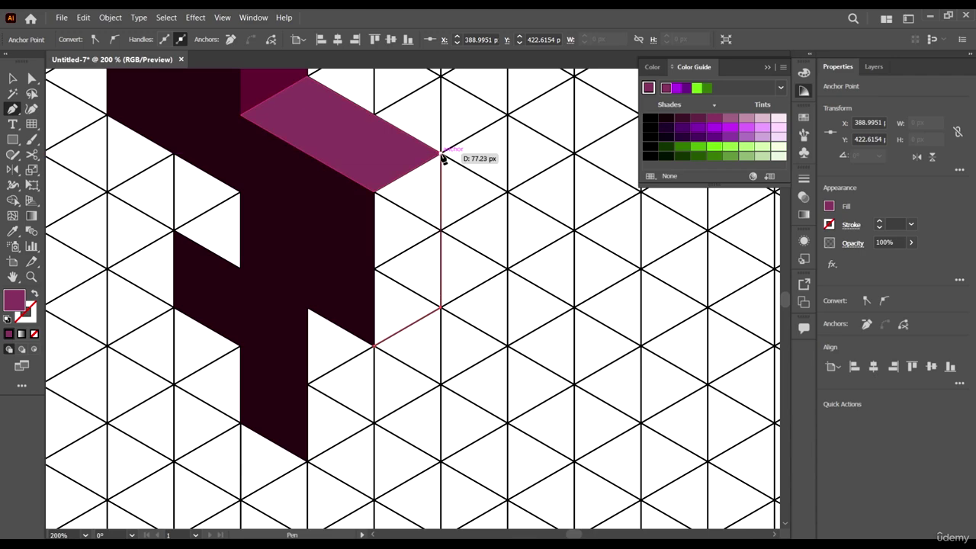
click(440, 155)
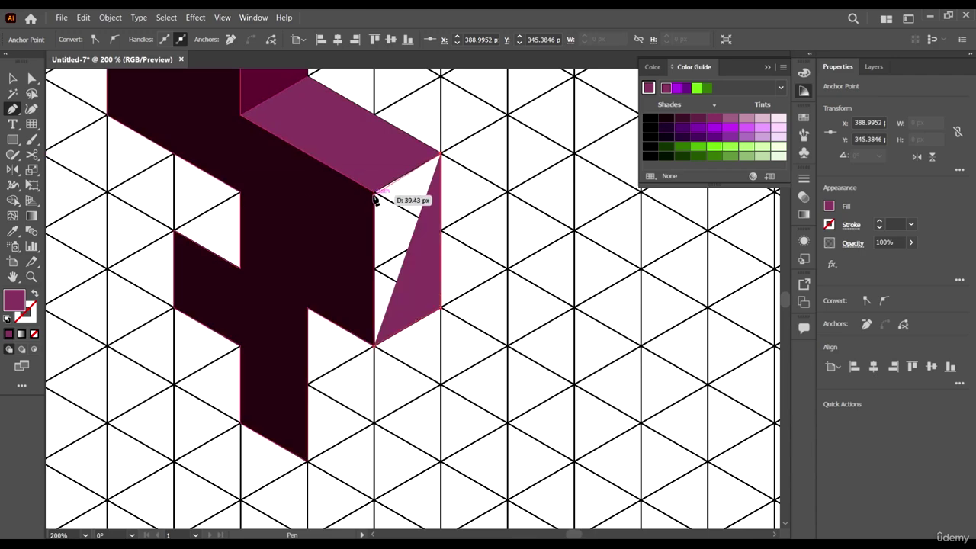
click(373, 191)
click(375, 346)
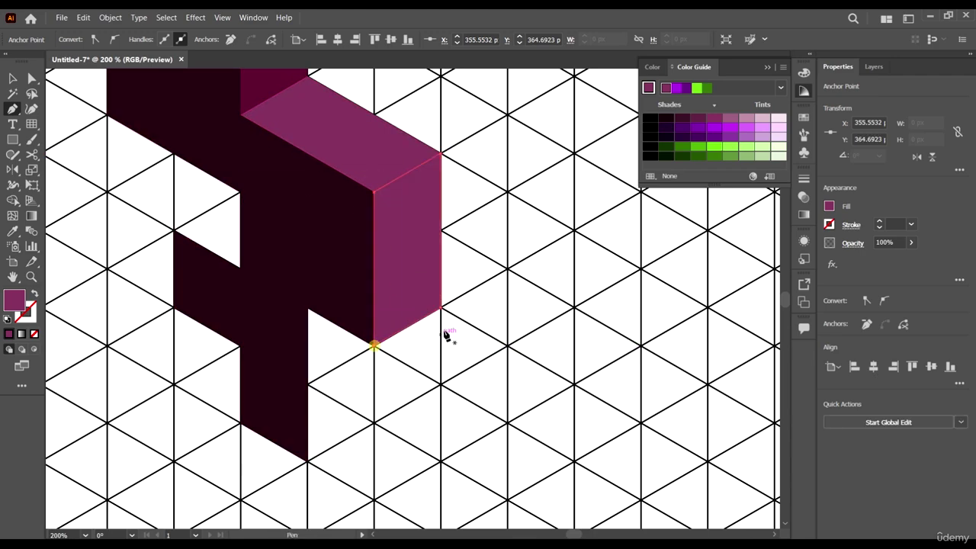
Step: Match the new two-cell side face to the maroon fill of the upper side face with the Eyedropper
key(i)
scroll(369, 187, up, 3)
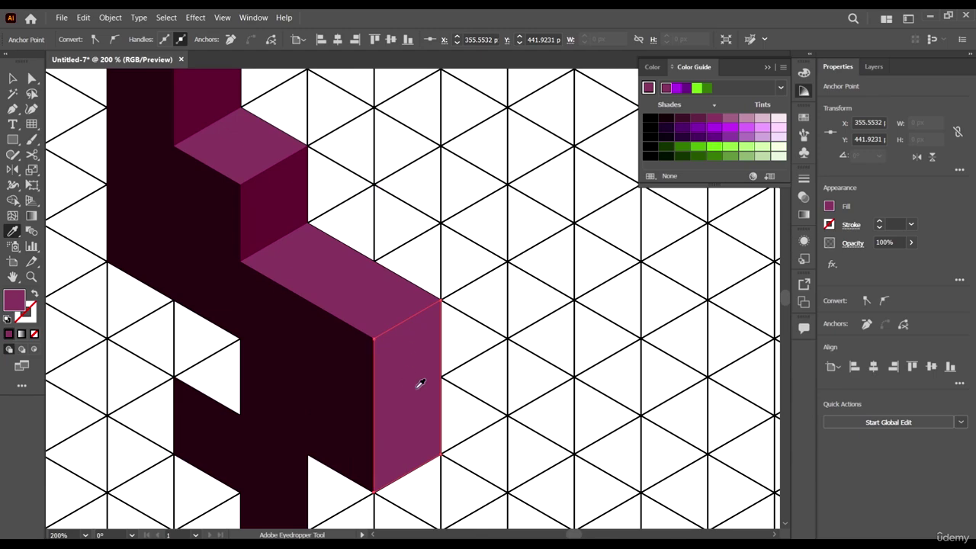
click(258, 205)
Step: Draw the lowest side face with the Pen tool, one cell wide, with a two-cell inner edge and a one-cell outer edge meeting the overhang
scroll(320, 225, down, 4)
key(o)
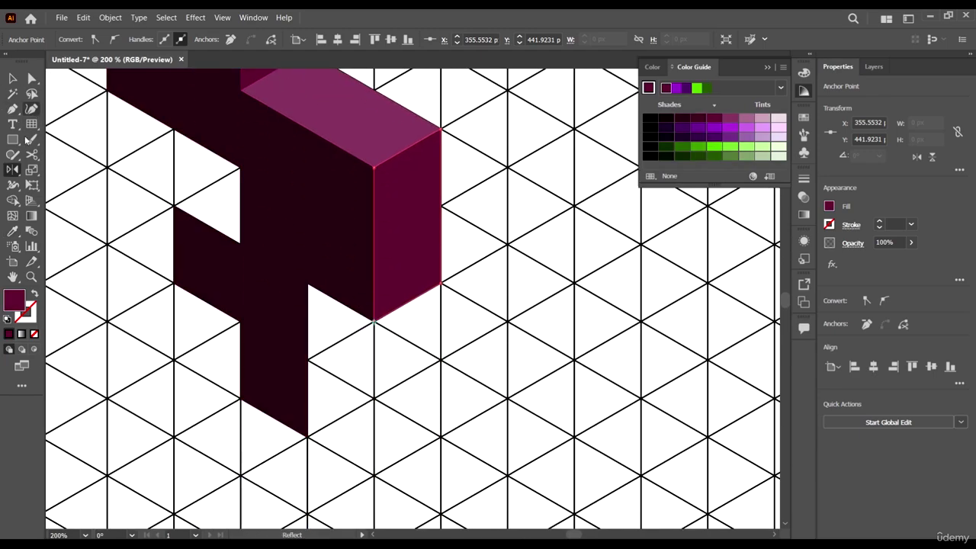
click(11, 109)
click(308, 436)
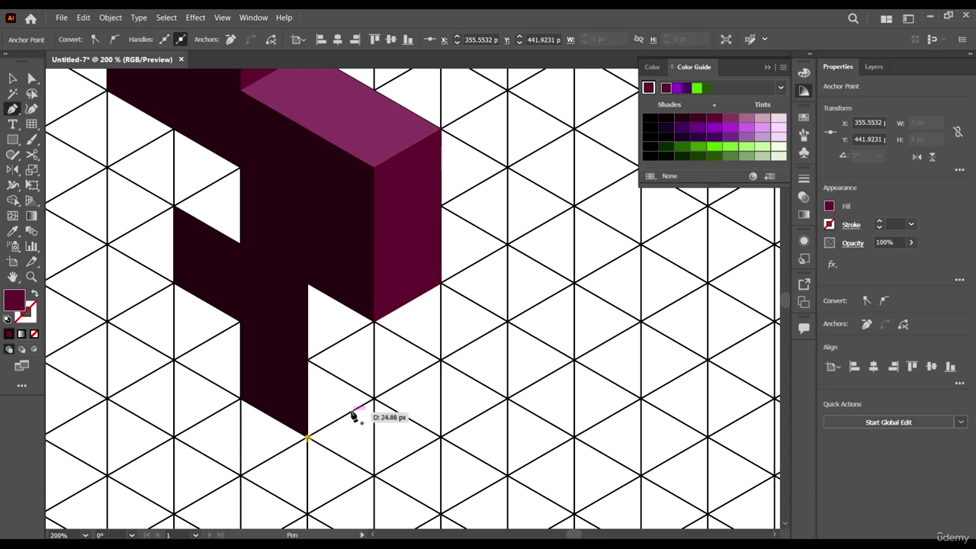
click(373, 399)
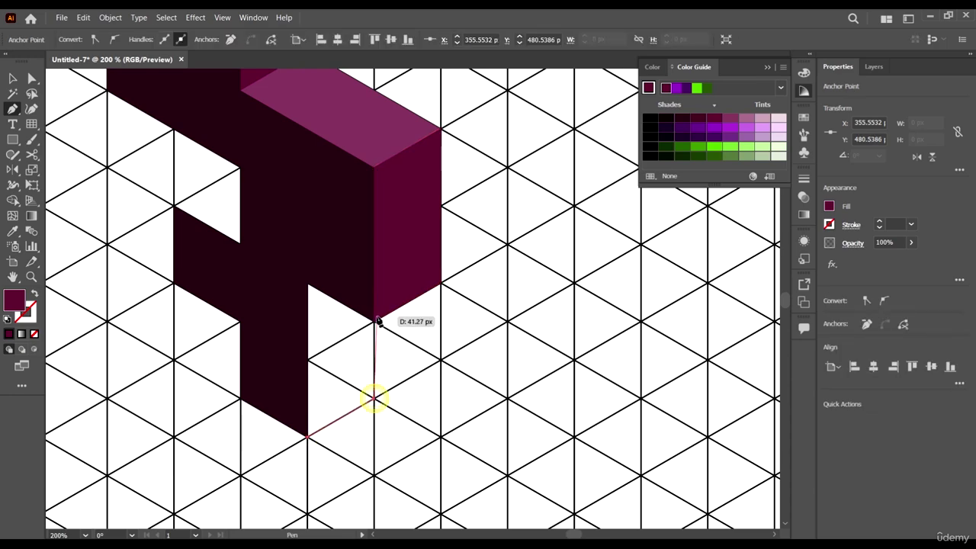
click(374, 323)
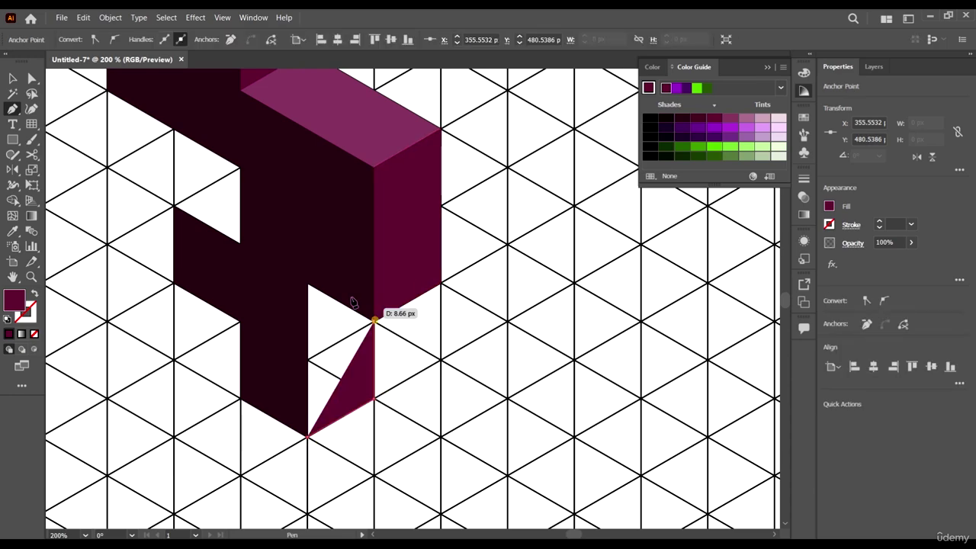
click(307, 283)
click(307, 436)
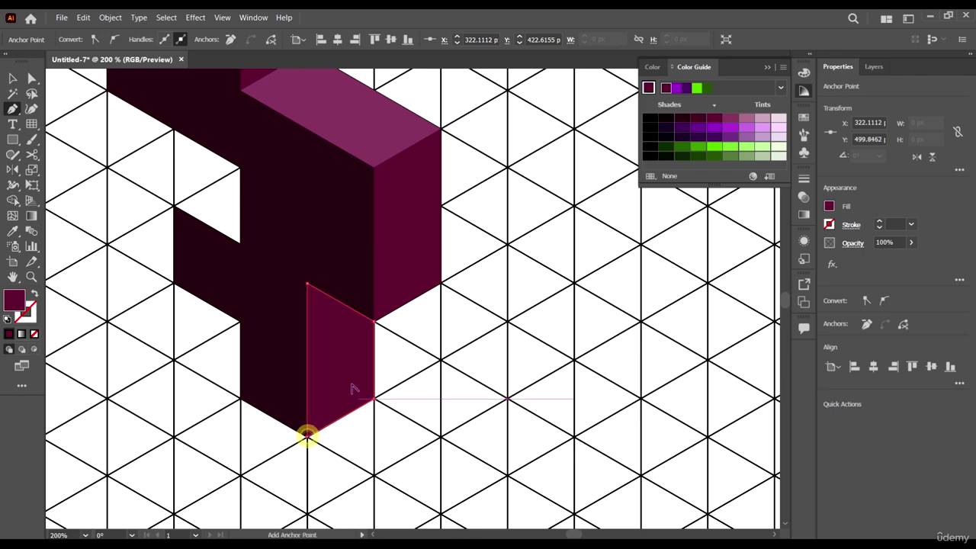
Step: Draw a closed triangle with the Pen tool in the notch above the front's small outward ledge
scroll(353, 388, down, 2)
key(i)
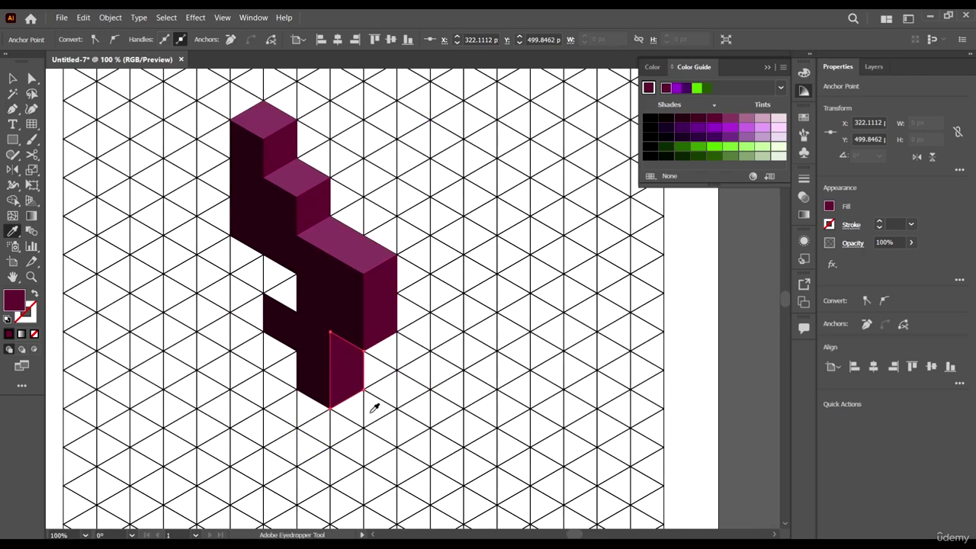
key(p)
scroll(296, 289, up, 2)
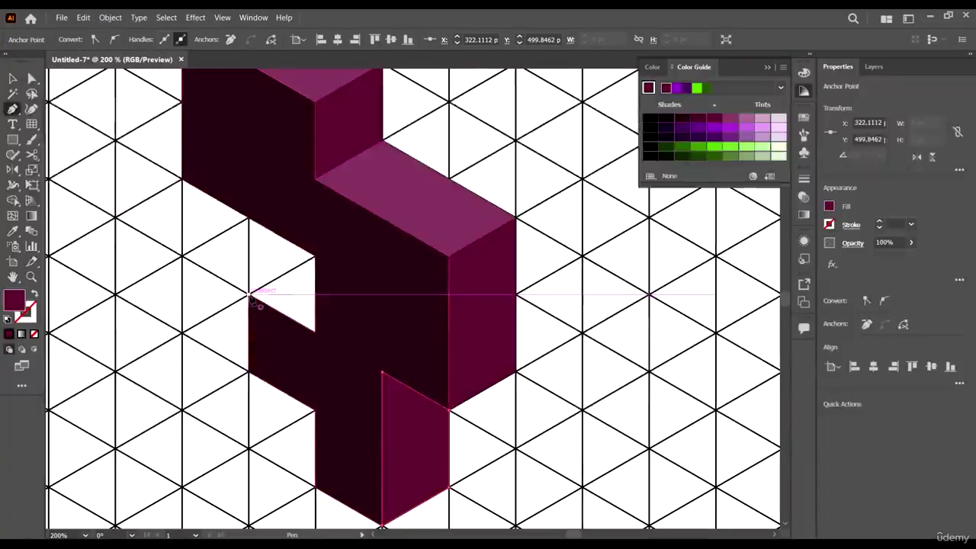
click(249, 294)
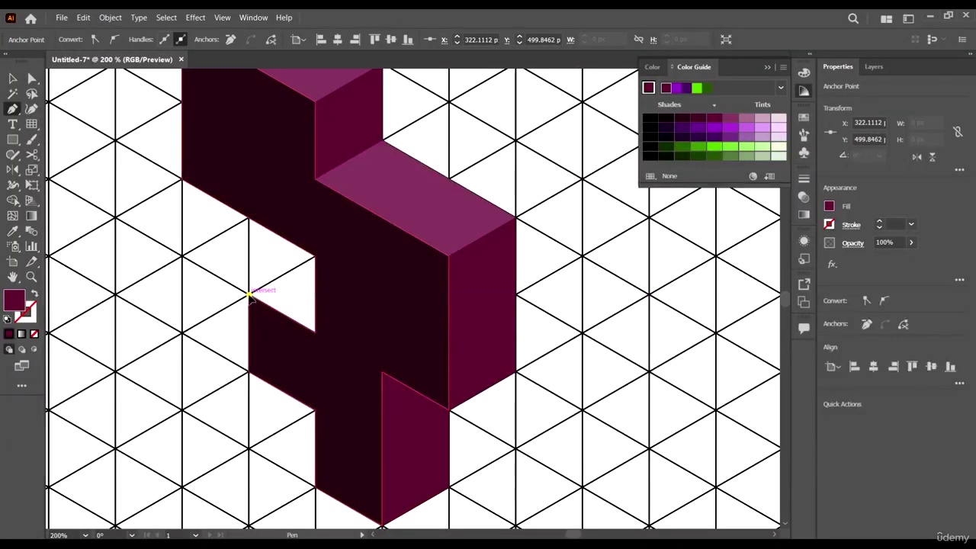
click(315, 257)
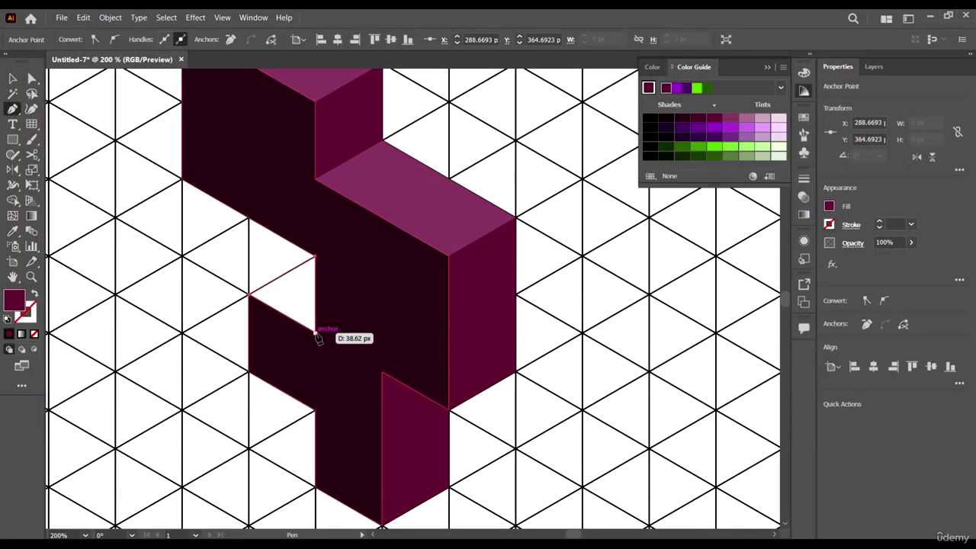
click(315, 334)
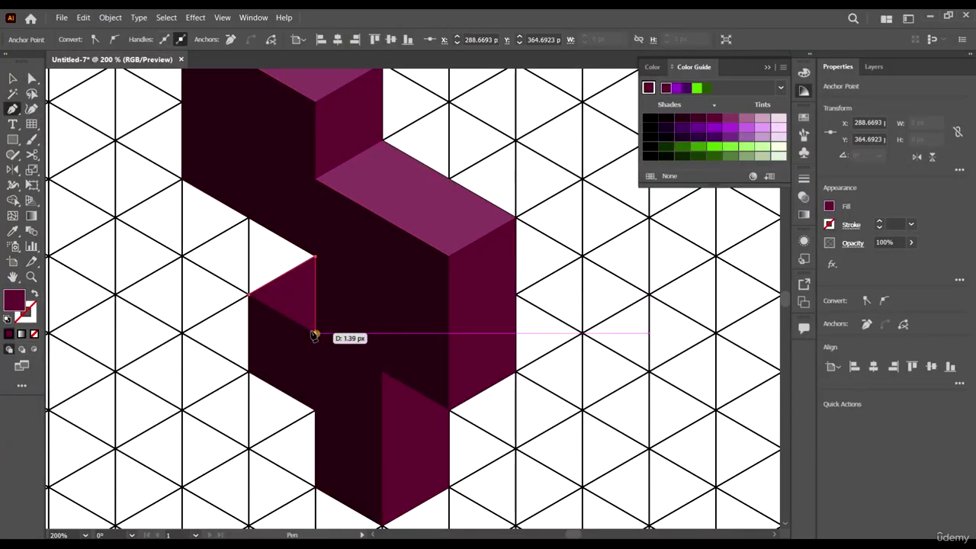
click(251, 295)
Step: Match the notch triangle to the plum top-face fill with the Eyedropper and deselect it
key(ctrl+minus)
scroll(345, 308, up, 1)
key(i)
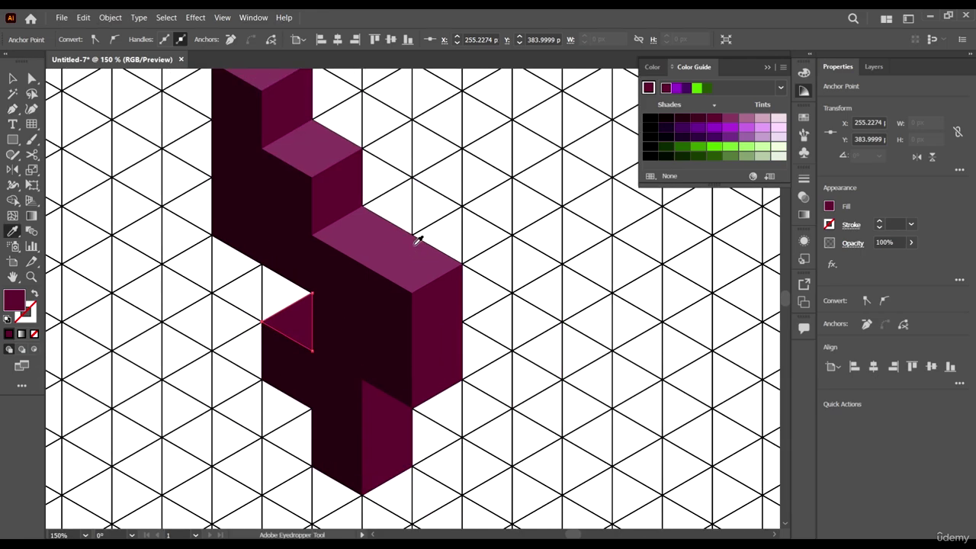
click(394, 246)
key(ctrl+minus)
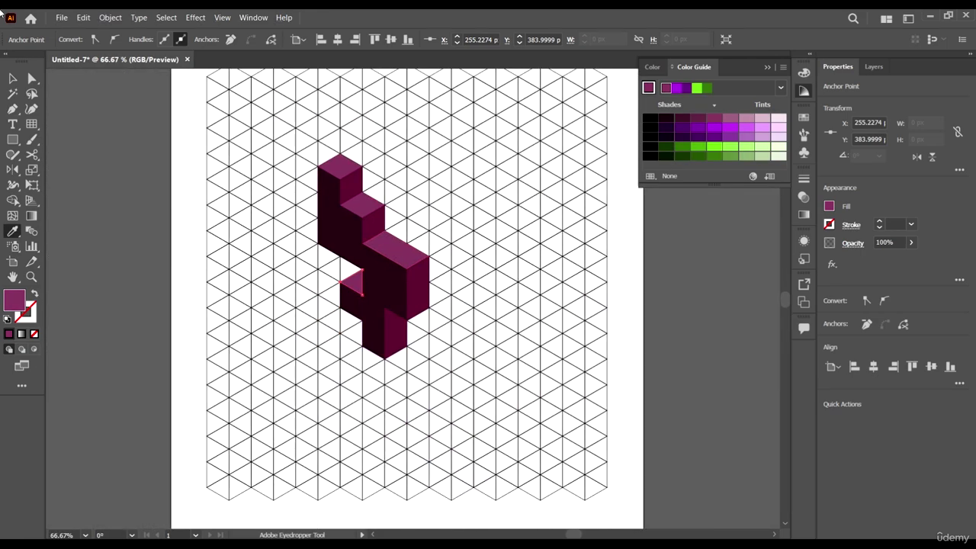
click(31, 79)
Step: Inspect the stepped block's shaded faces up close and against the whole isometric grid
scroll(385, 262, up, 3)
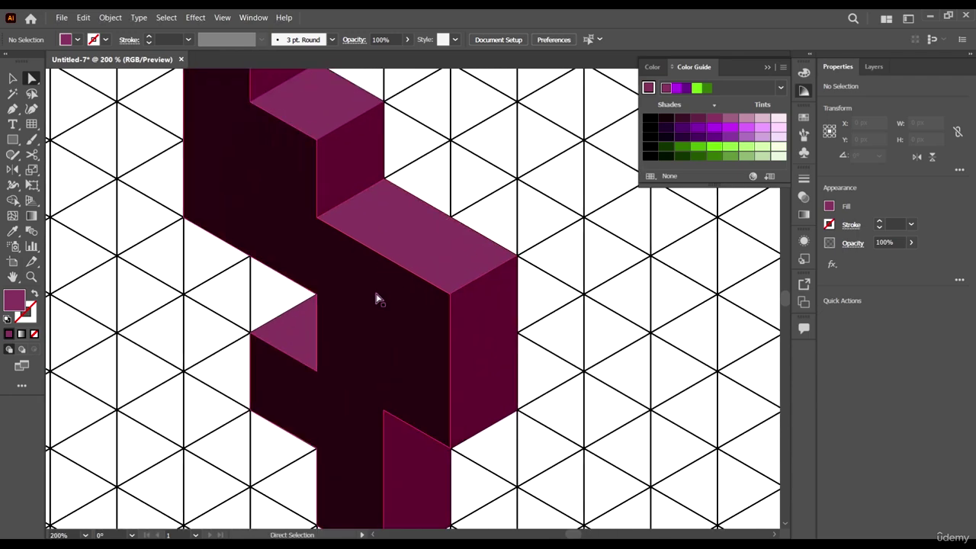
scroll(349, 288, down, 3)
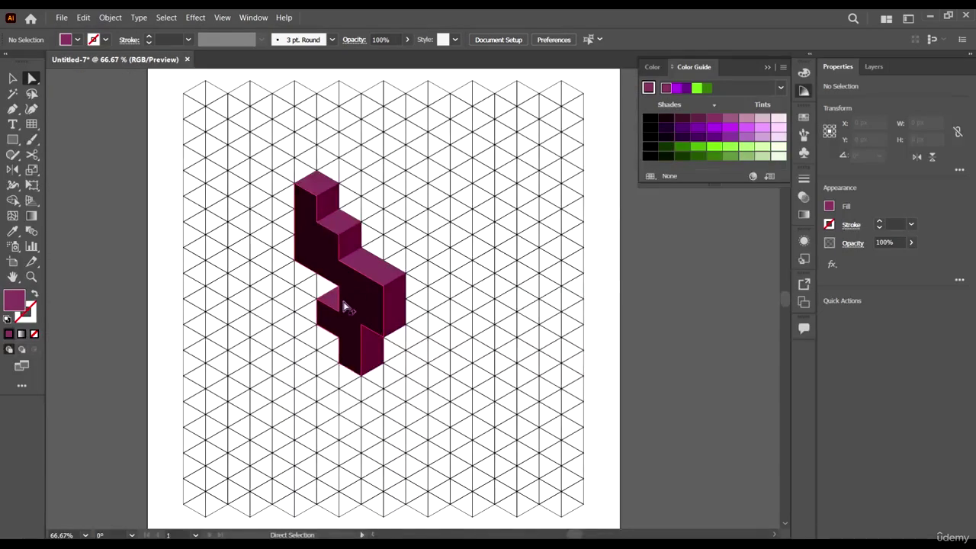
scroll(341, 296, up, 3)
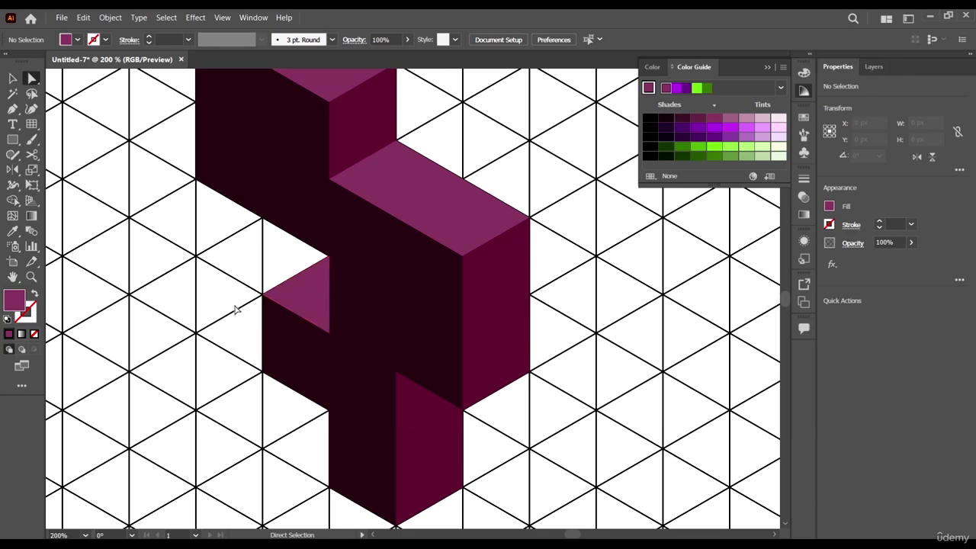
scroll(318, 311, down, 4)
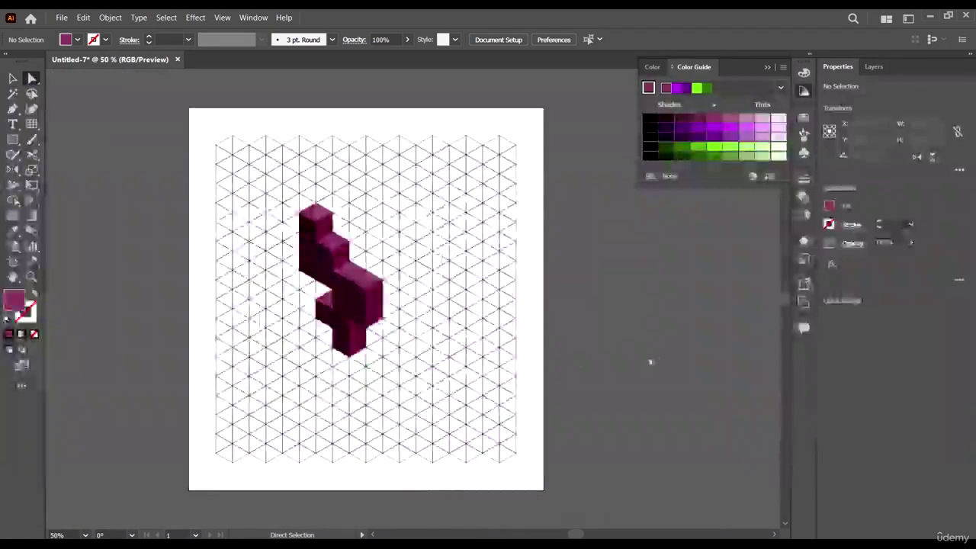
click(651, 353)
scroll(408, 200, up, 4)
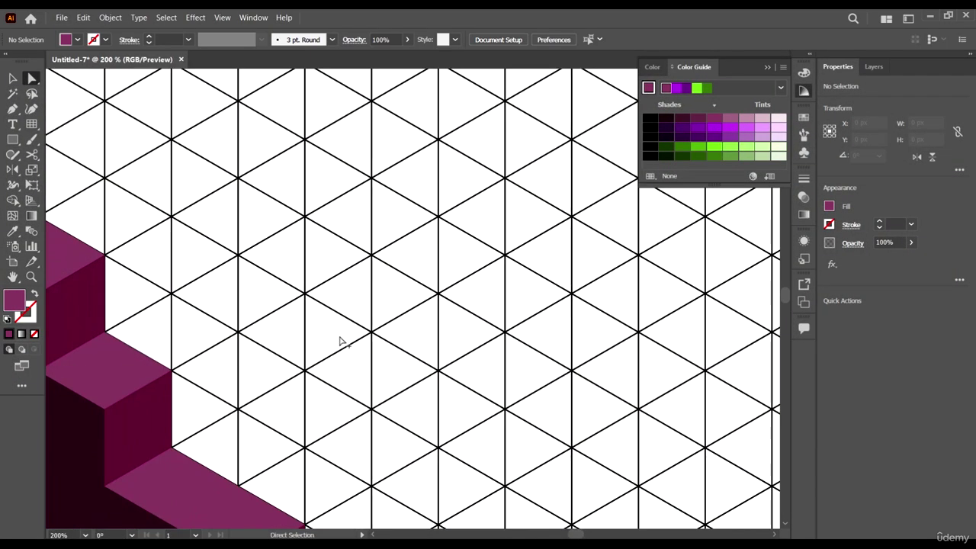
scroll(341, 339, down, 3)
scroll(309, 381, down, 5)
scroll(284, 292, up, 2)
scroll(305, 288, down, 4)
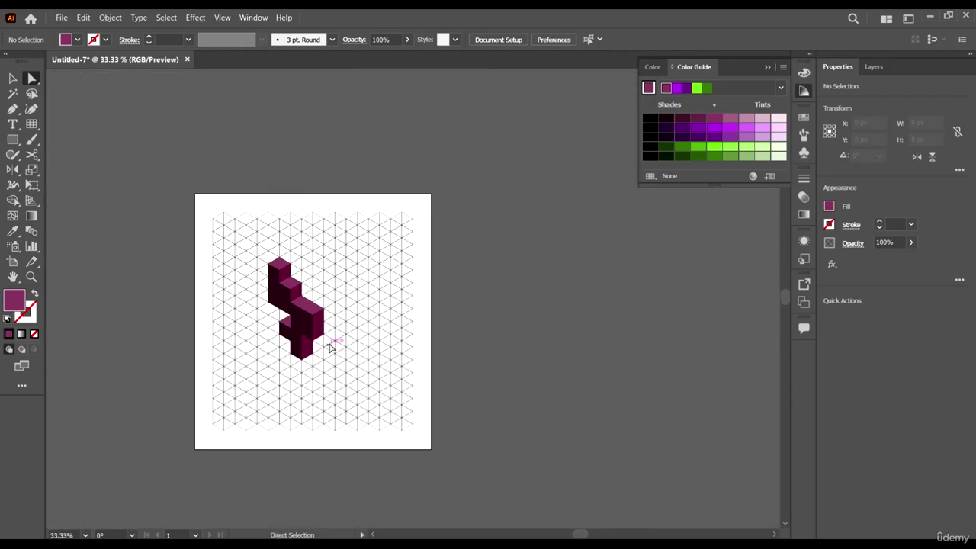
scroll(282, 229, down, 1)
scroll(294, 223, up, 2)
scroll(319, 279, down, 1)
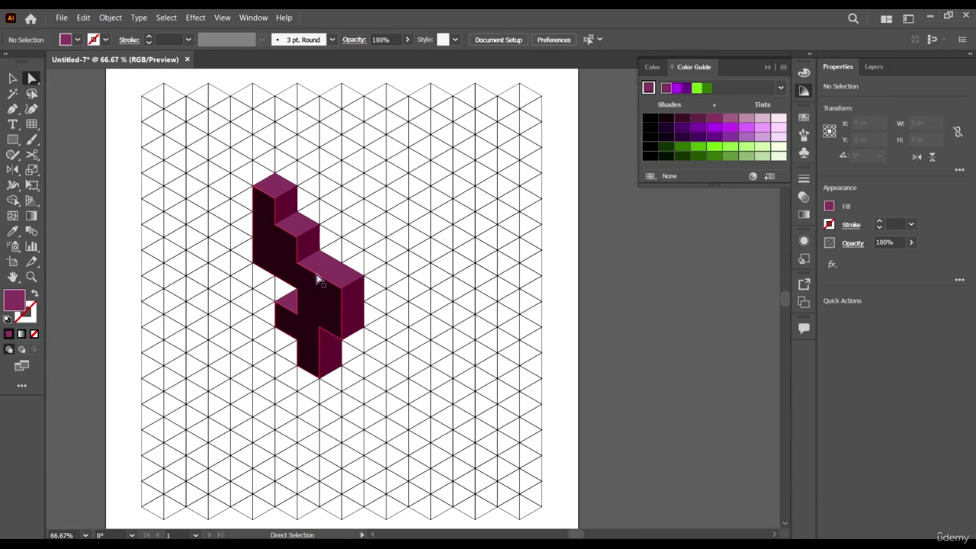
drag(399, 325, 369, 292)
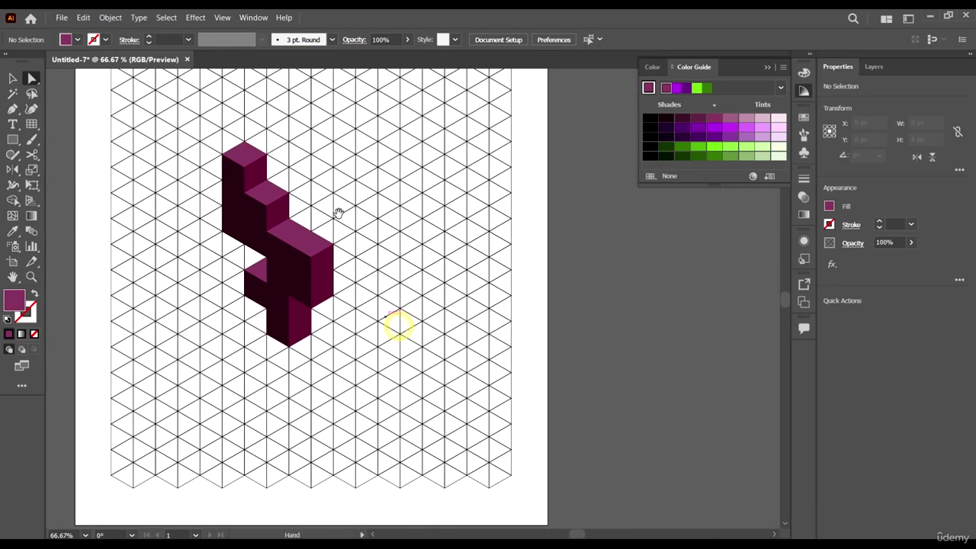
click(255, 234)
key(v)
click(544, 252)
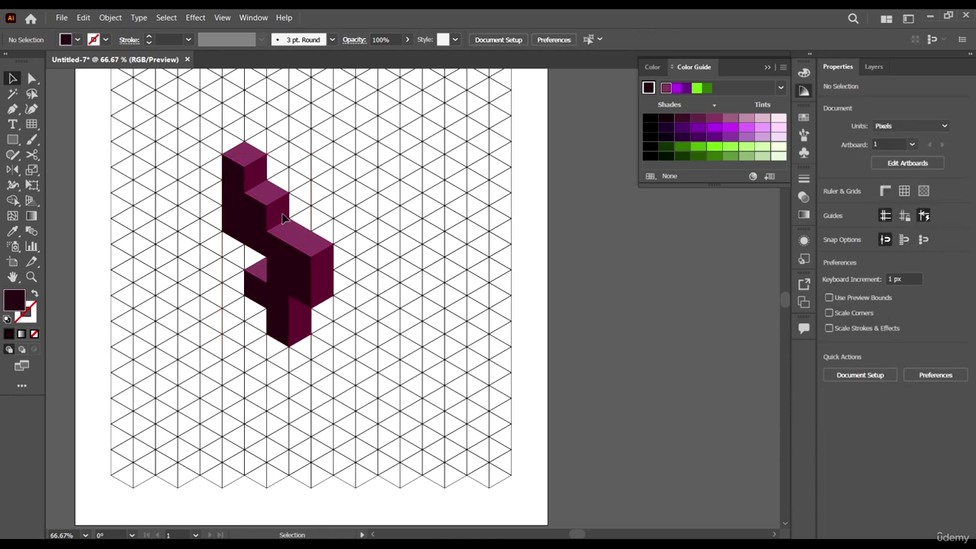
scroll(336, 286, up, 1)
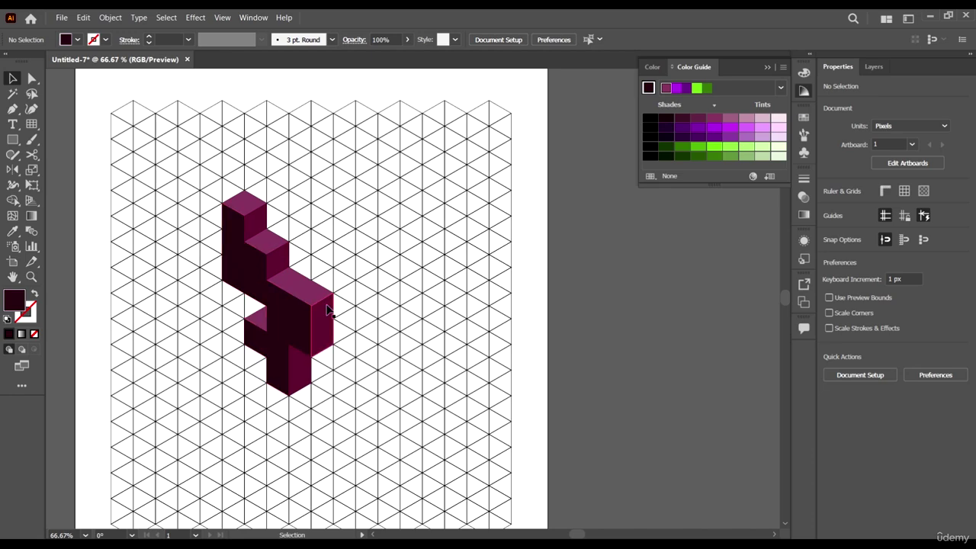
scroll(359, 241, down, 3)
scroll(361, 266, up, 2)
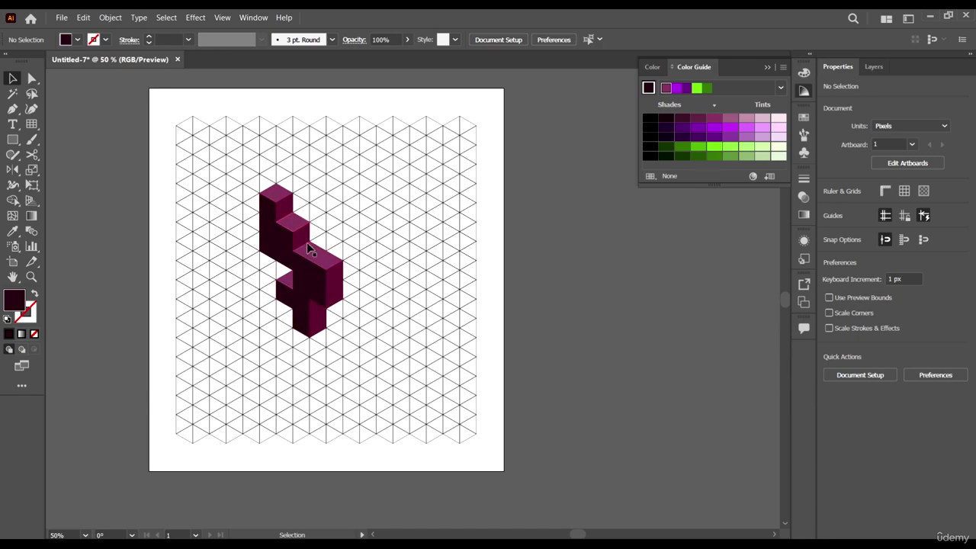
drag(308, 245, 330, 271)
scroll(330, 248, up, 2)
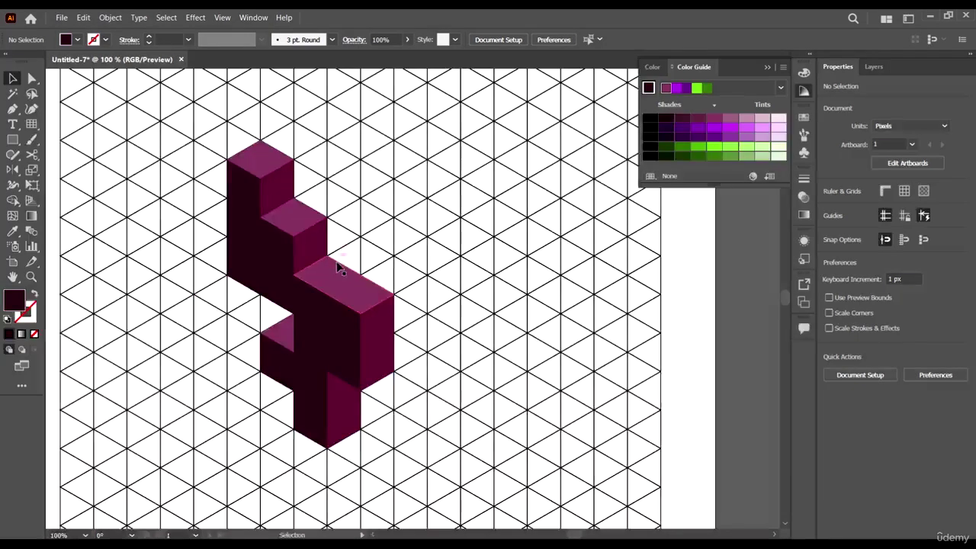
scroll(339, 267, down, 2)
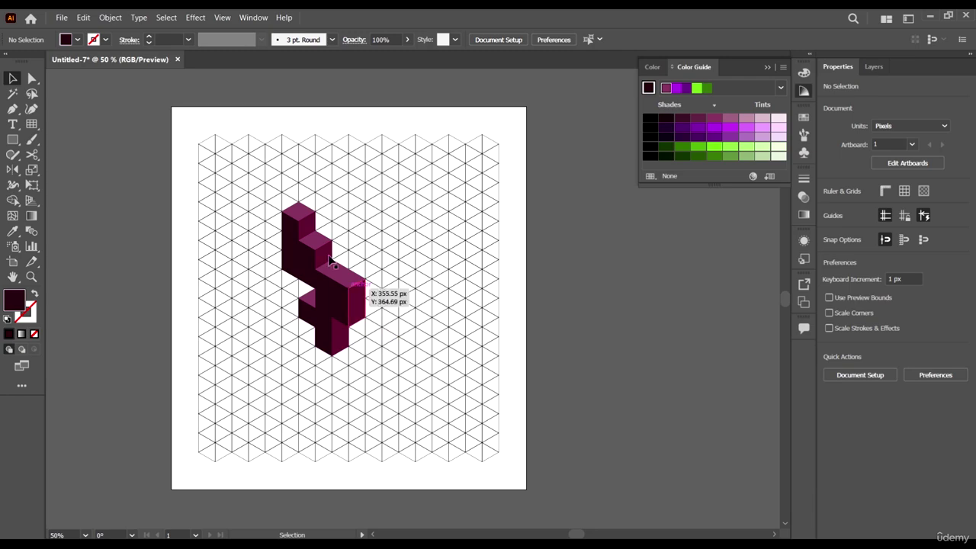
scroll(342, 251, up, 1)
scroll(317, 235, up, 1)
scroll(317, 235, right, 2)
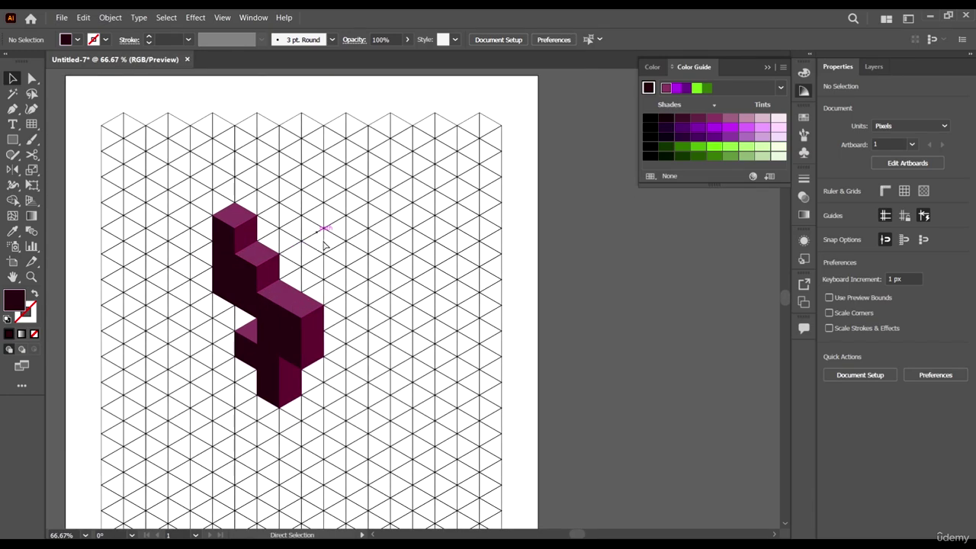
scroll(329, 239, up, 2)
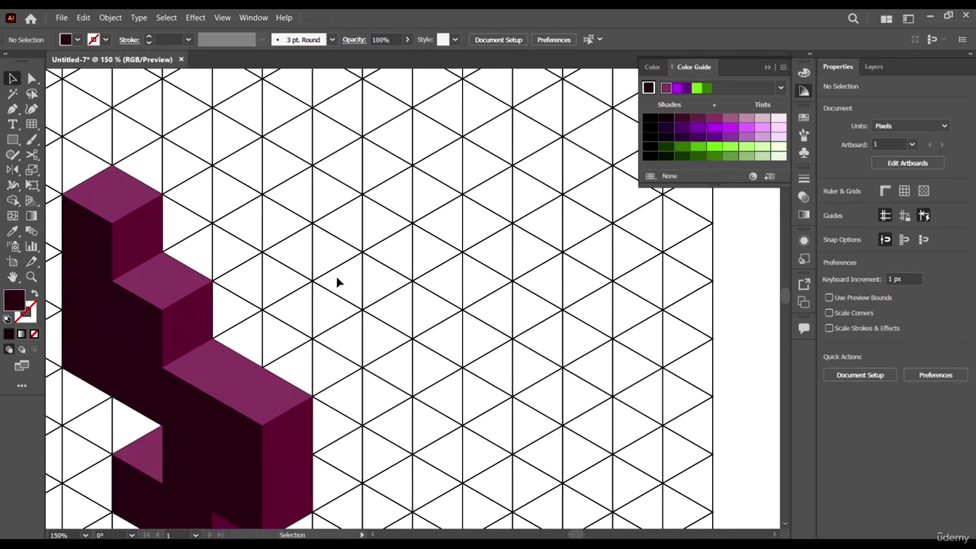
scroll(301, 246, down, 2)
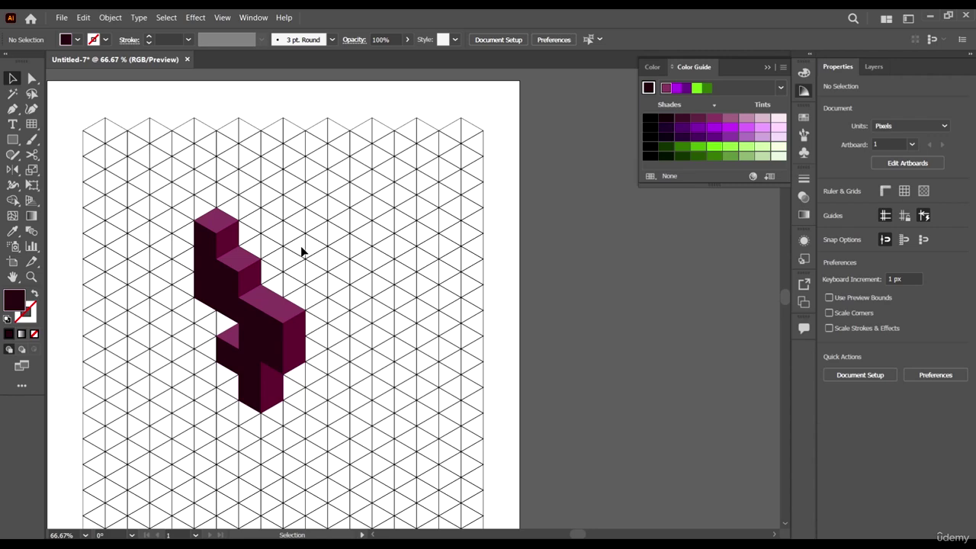
scroll(225, 271, down, 2)
scroll(229, 255, up, 2)
scroll(267, 205, up, 3)
scroll(272, 224, down, 3)
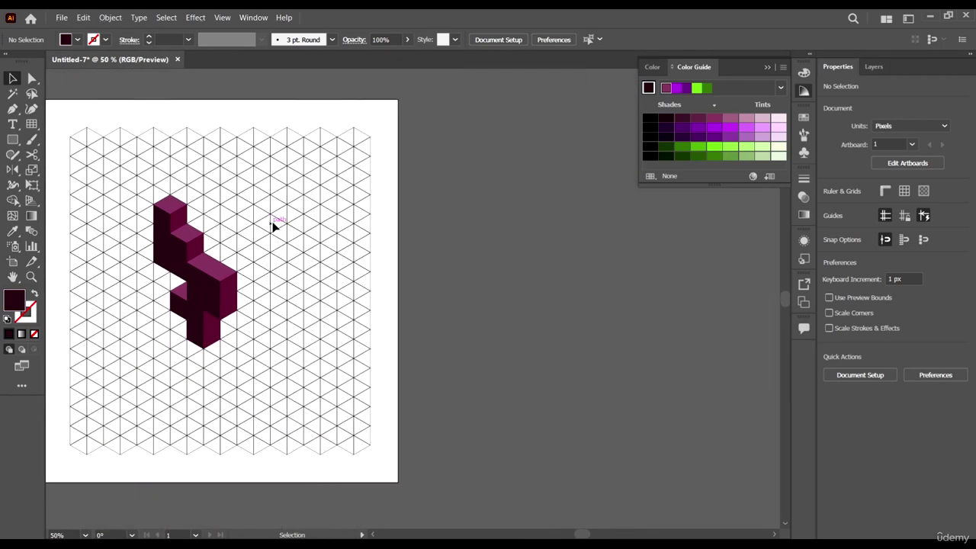
Step: Examine the empty grid cells beside the stepped block, close up and across the whole artboard
scroll(292, 189, up, 3)
click(12, 108)
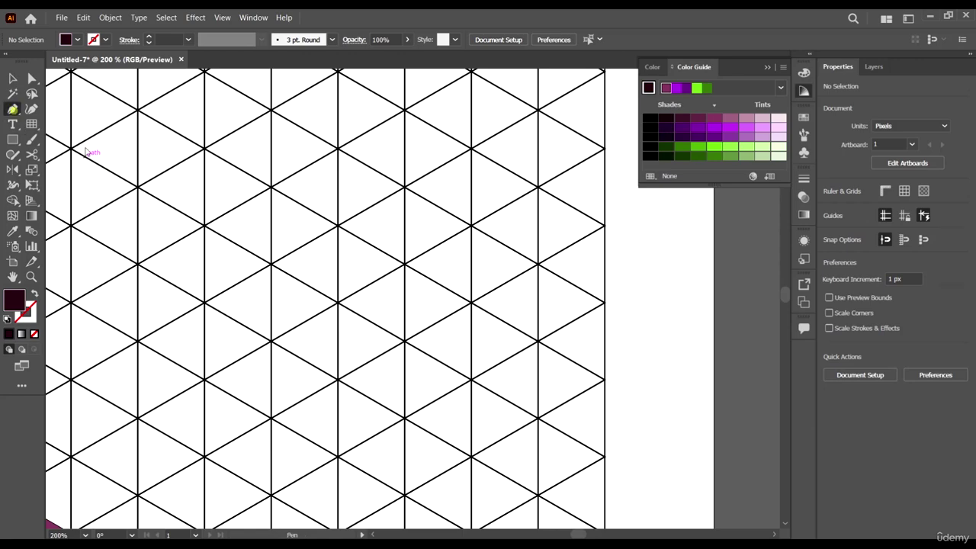
scroll(344, 225, down, 3)
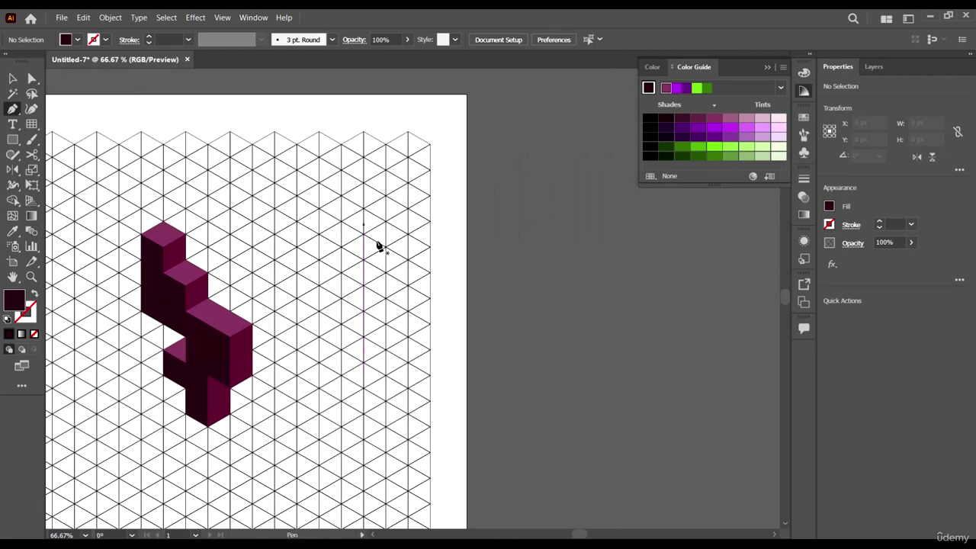
click(12, 78)
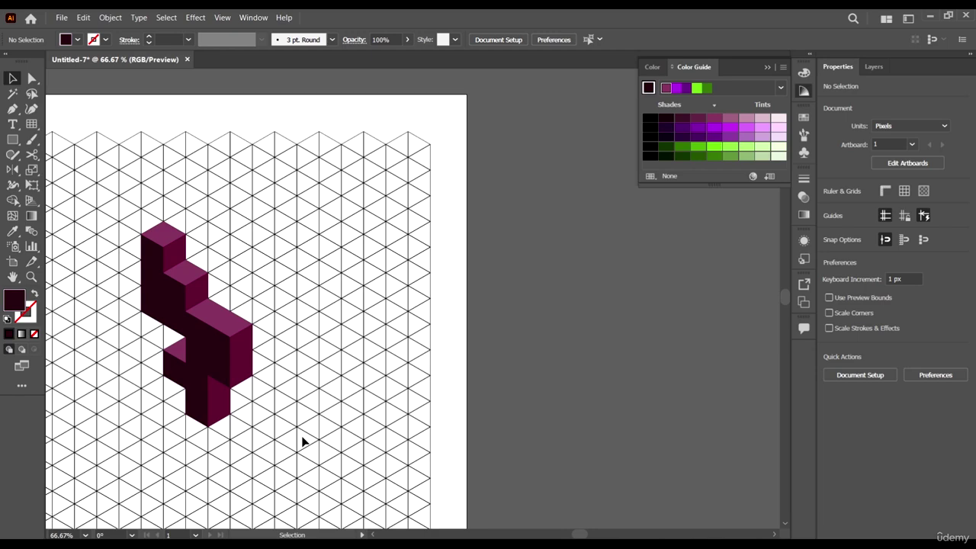
scroll(371, 355, down, 1)
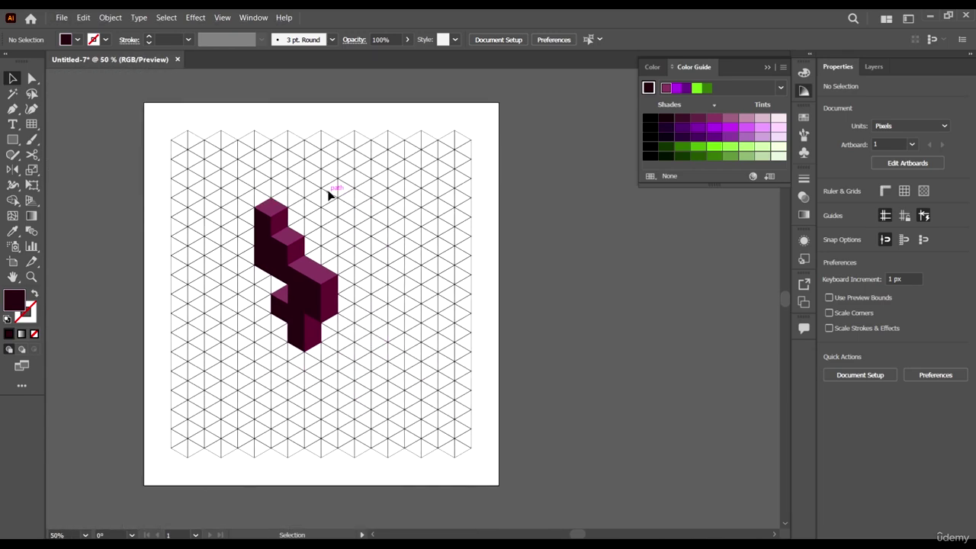
scroll(325, 196, up, 3)
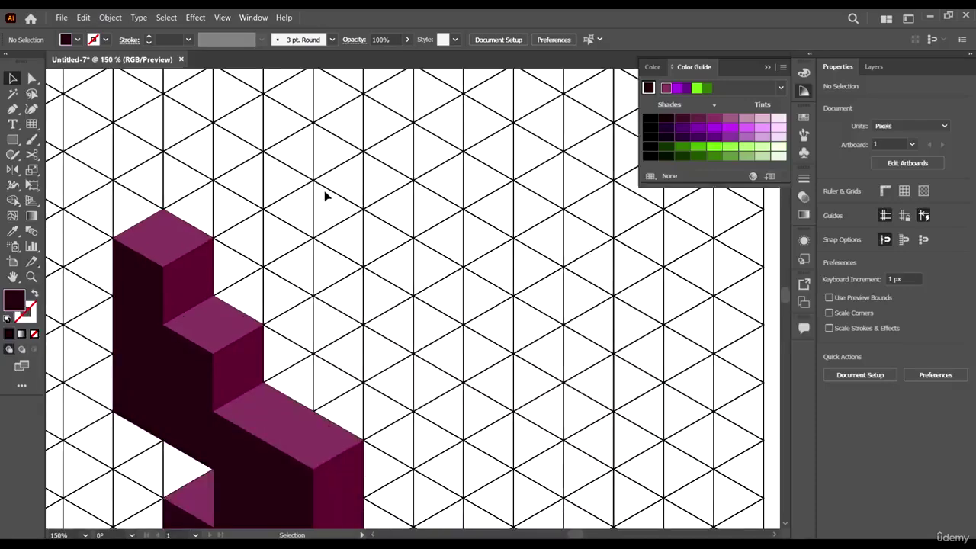
scroll(344, 217, down, 4)
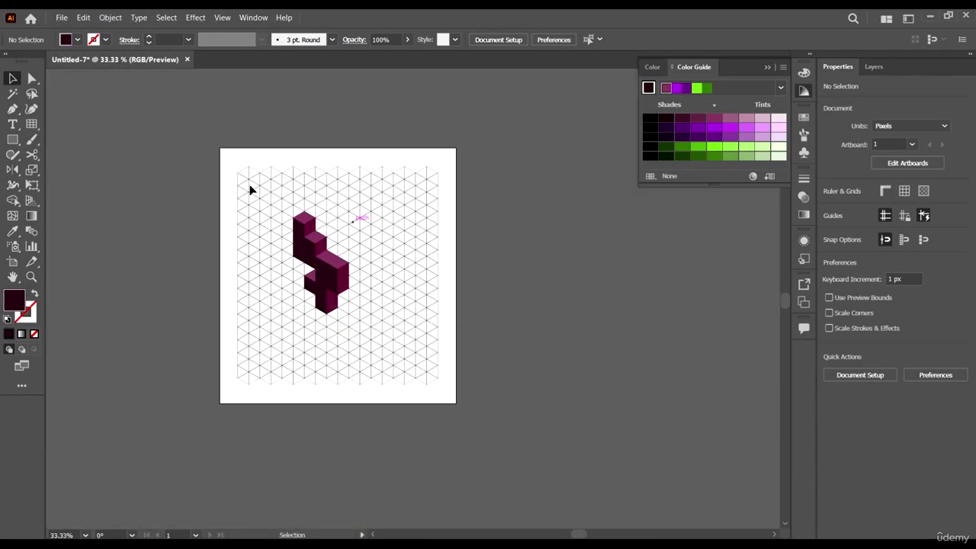
scroll(338, 207, up, 2)
scroll(367, 221, down, 2)
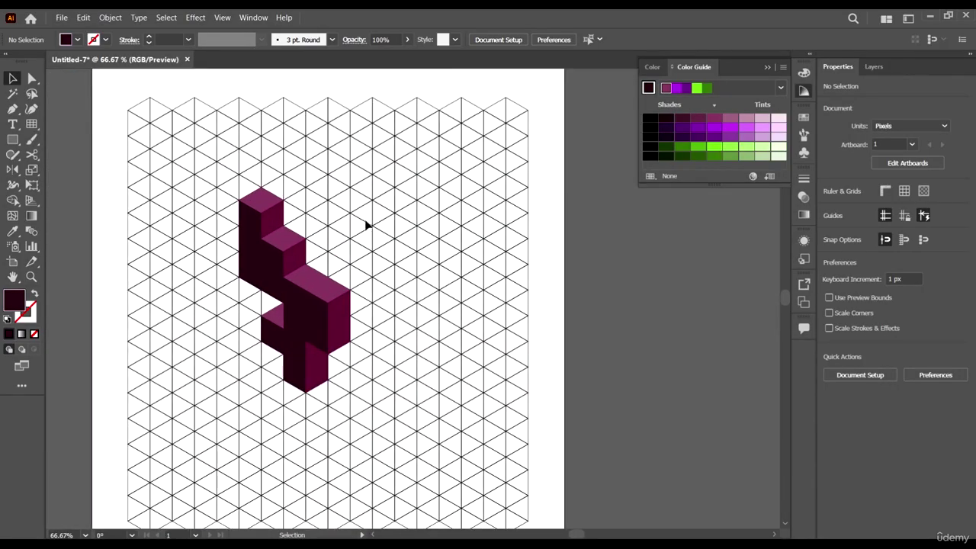
click(12, 109)
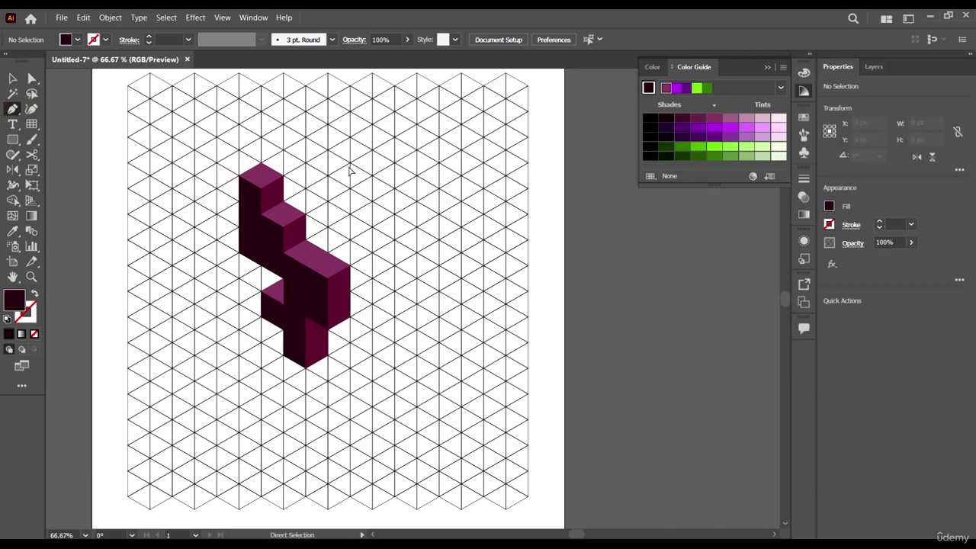
scroll(425, 191, down, 5)
scroll(424, 192, up, 7)
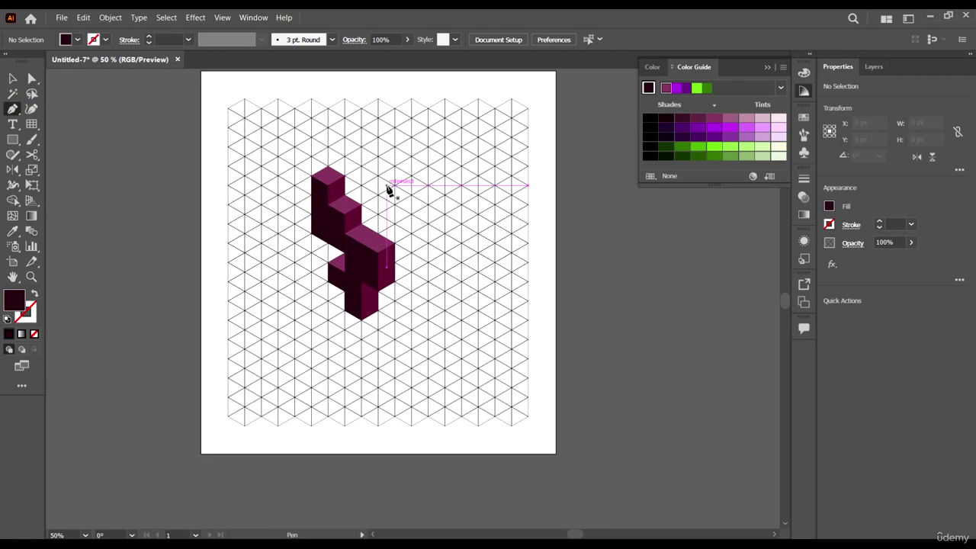
scroll(305, 201, down, 2)
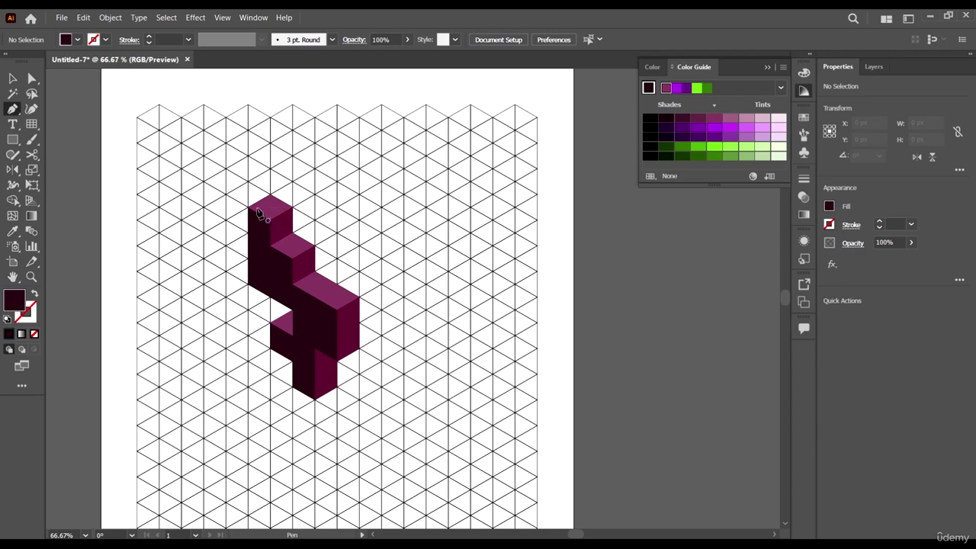
Step: Draw a near-black circle about 64 px in diameter with the Ellipse tool and move it beyond the grid's outer edge
click(13, 139)
click(79, 172)
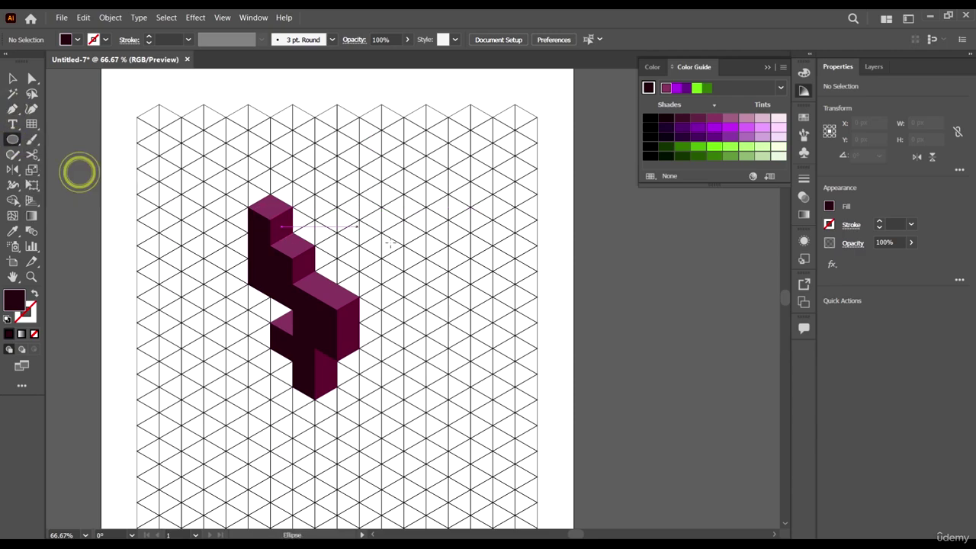
drag(555, 235, 236, 241)
key(v)
scroll(578, 237, up, 3)
scroll(577, 251, left, 5)
drag(554, 279, 739, 314)
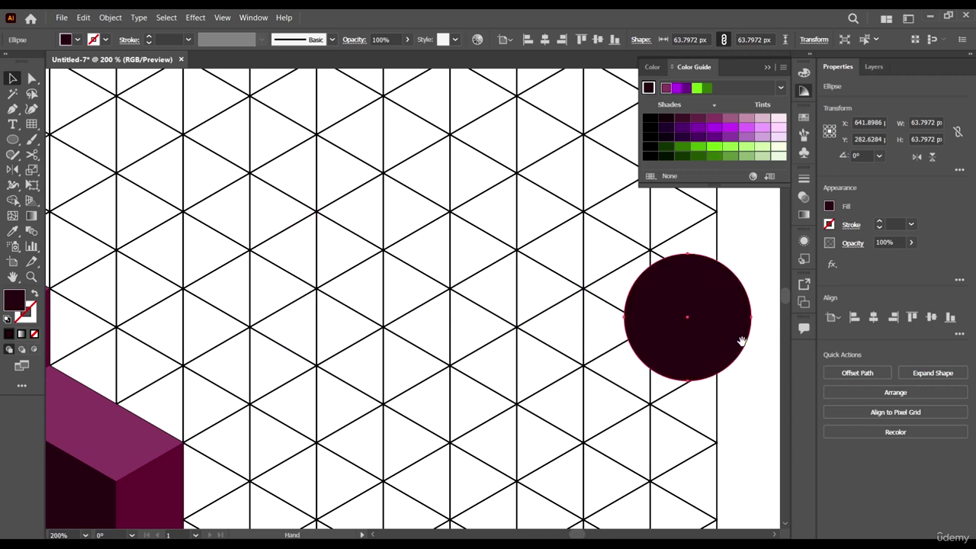
scroll(743, 339, right, 5)
drag(544, 327, 709, 281)
Step: Move the circle from the artboard's edge onto the empty grid cells beside the stepped block's upper part
scroll(125, 211, up, 2)
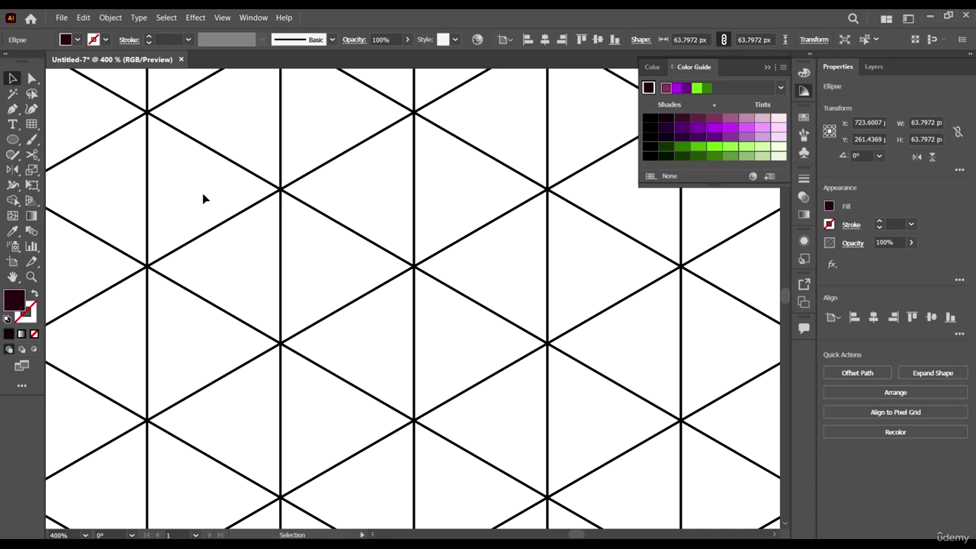
scroll(343, 228, down, 1)
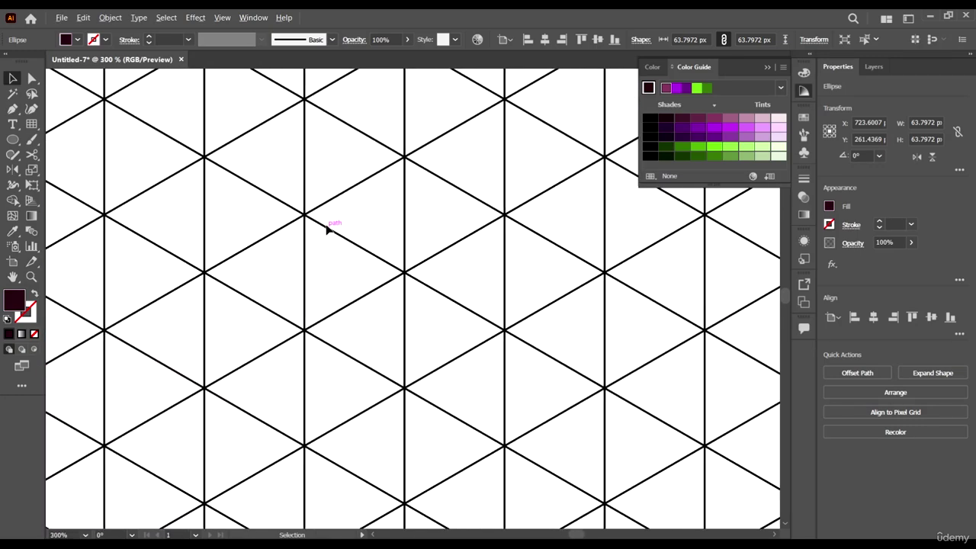
scroll(289, 227, up, 2)
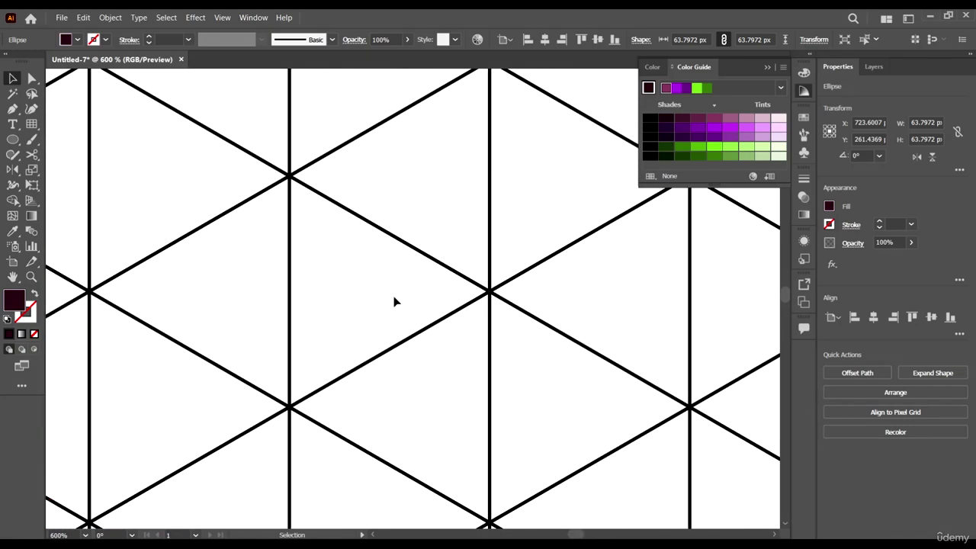
scroll(344, 231, down, 2)
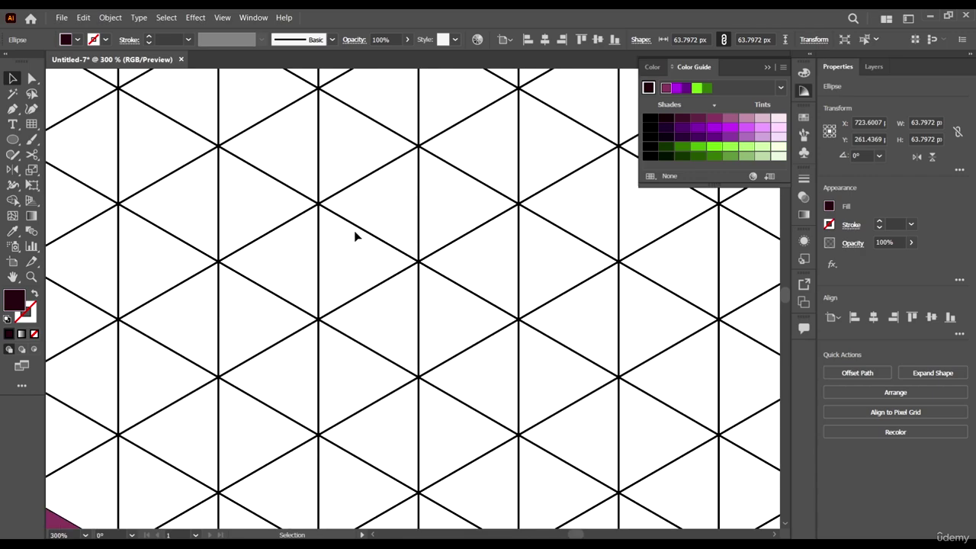
click(273, 240)
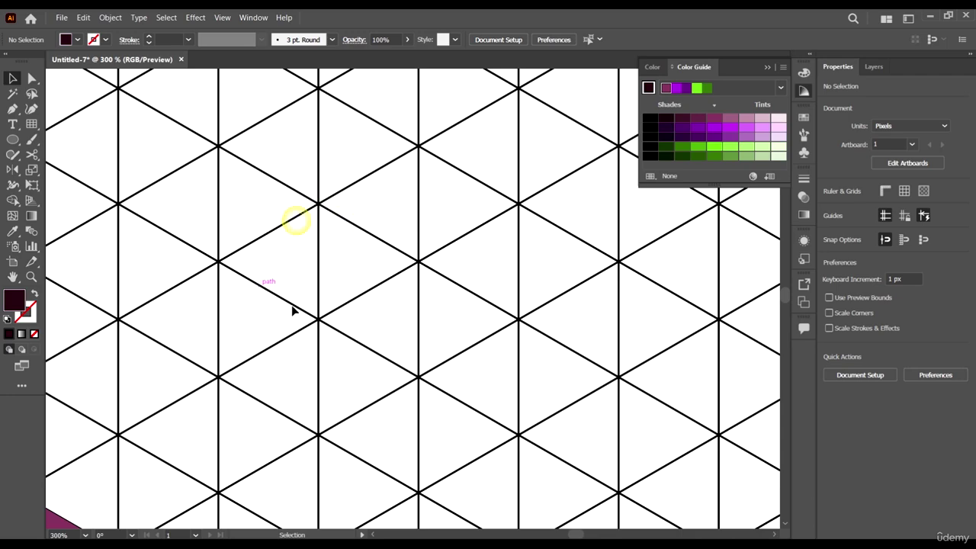
scroll(349, 218, down, 5)
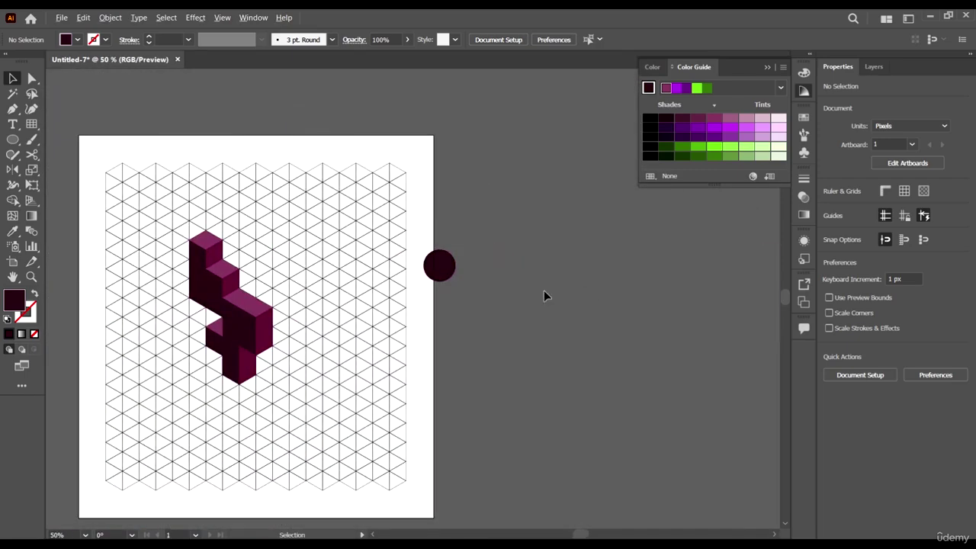
drag(439, 269, 292, 257)
scroll(330, 227, up, 3)
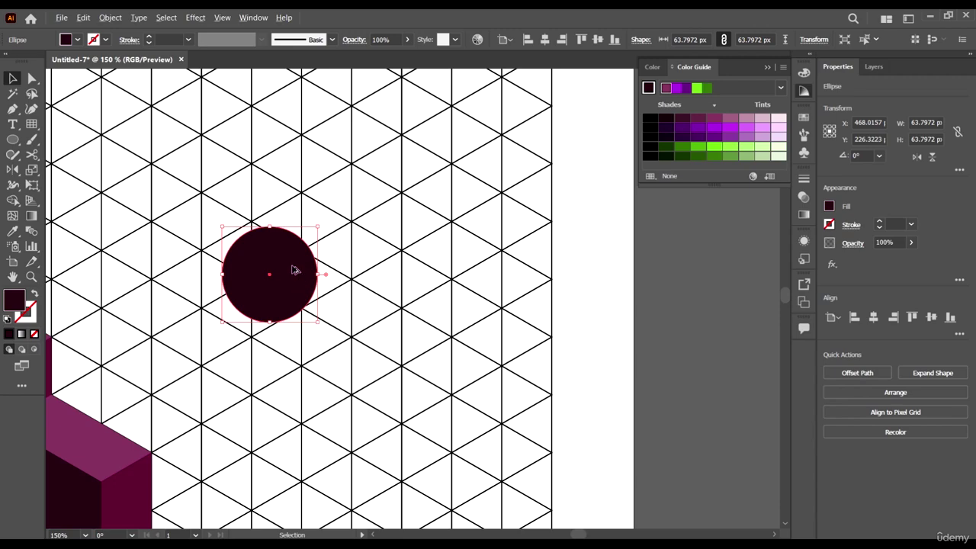
Step: Scale the circle proportionally to about 33 px in diameter and center it within a single diamond grid cell
scroll(294, 269, up, 2)
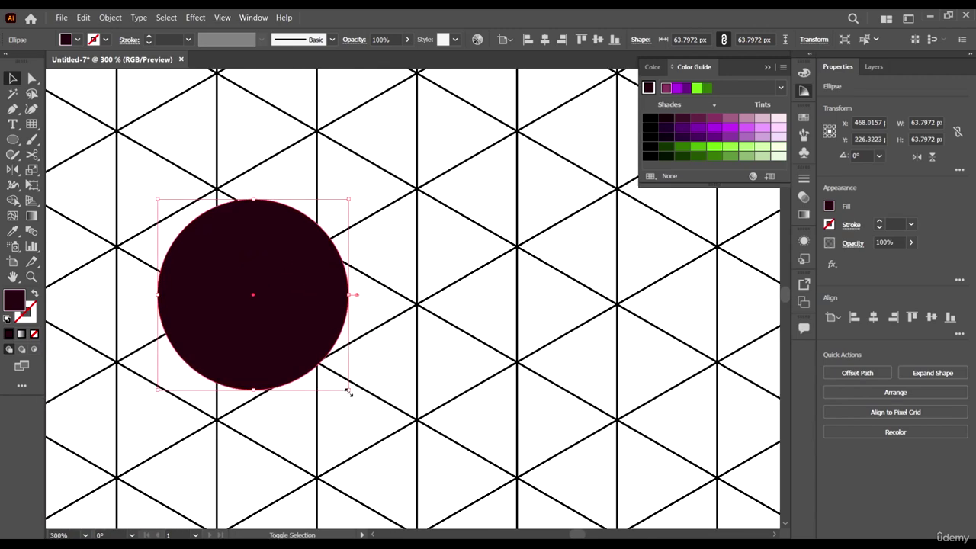
drag(347, 391, 227, 272)
scroll(229, 267, up, 2)
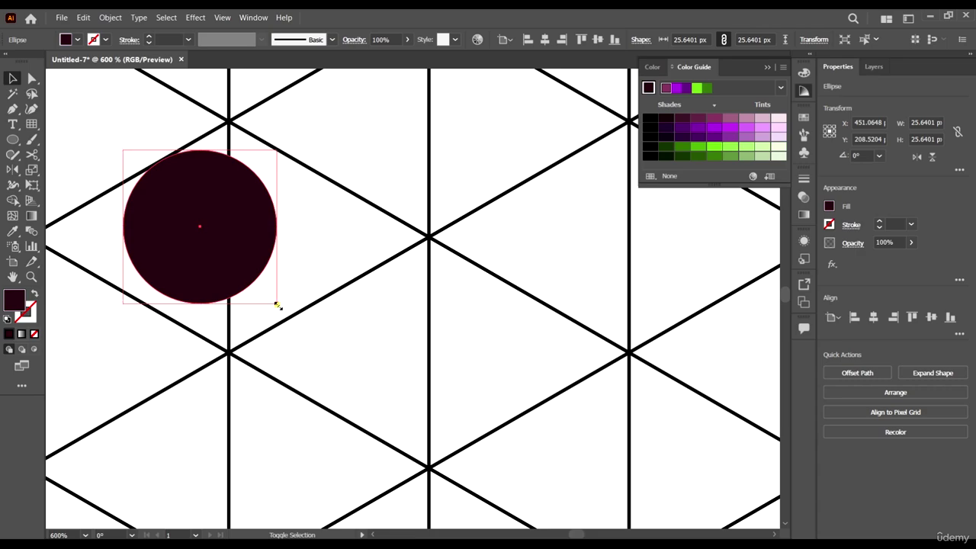
drag(277, 305, 319, 330)
drag(260, 260, 274, 274)
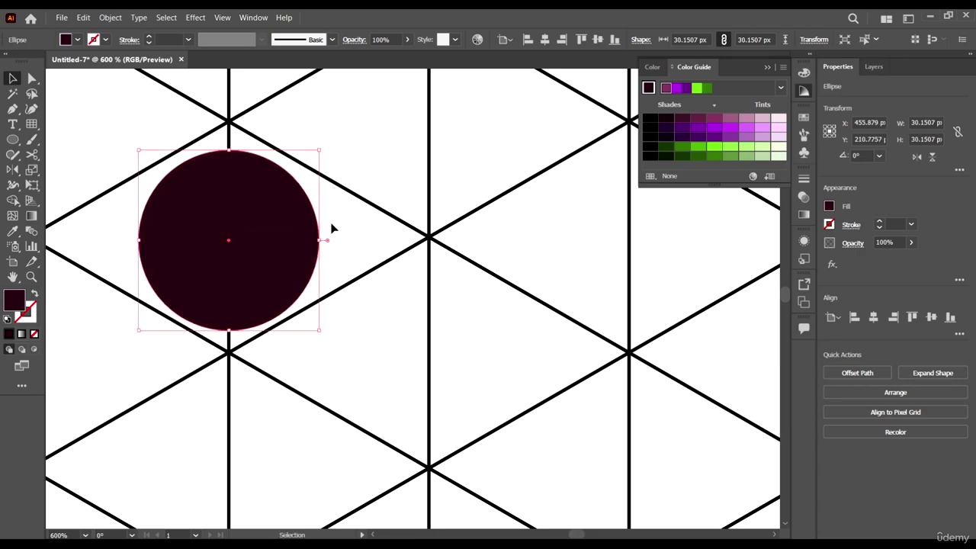
drag(321, 147, 326, 143)
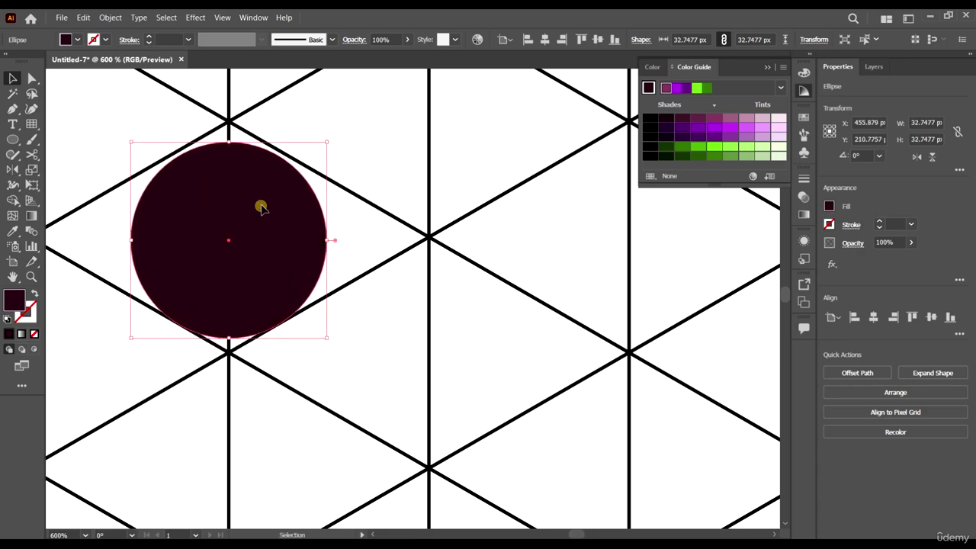
drag(261, 208, 261, 206)
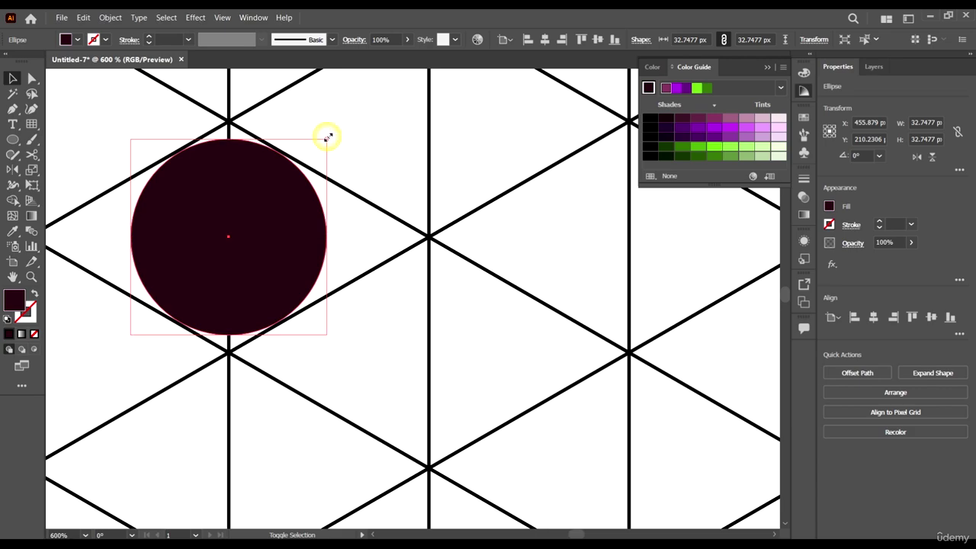
click(328, 136)
click(337, 233)
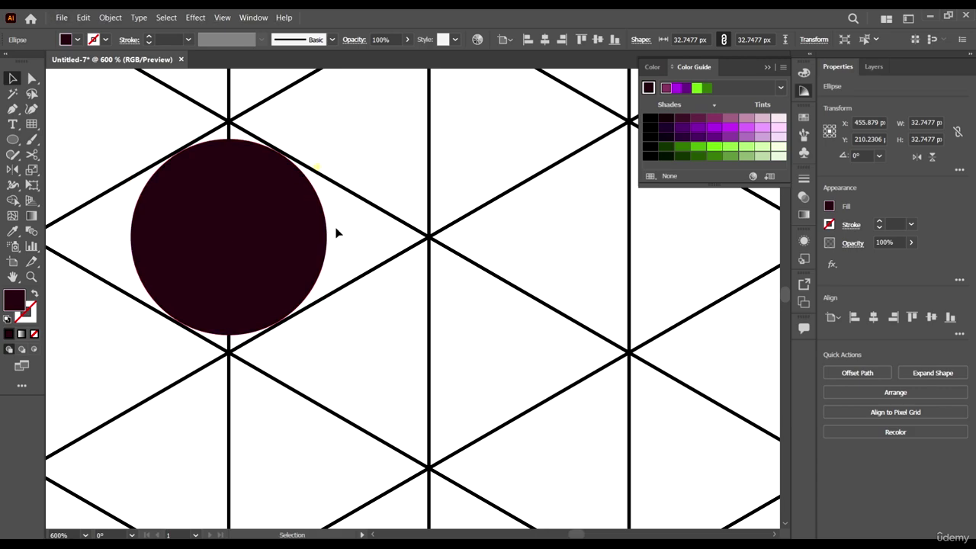
click(263, 260)
Step: Flatten and widen the circle into an ellipse about 49 by 25 px fitting the diamond cell, and deselect it
scroll(335, 268, down, 5)
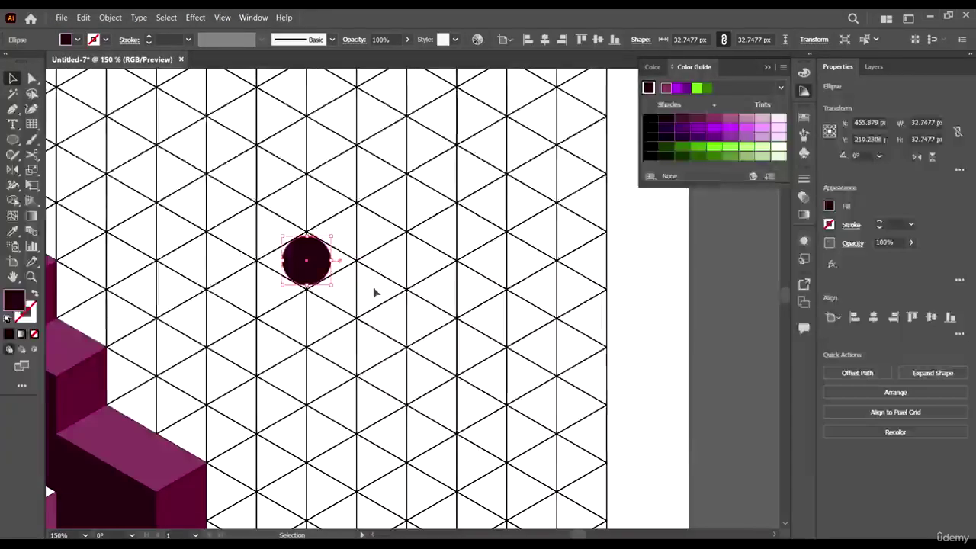
scroll(337, 279, up, 3)
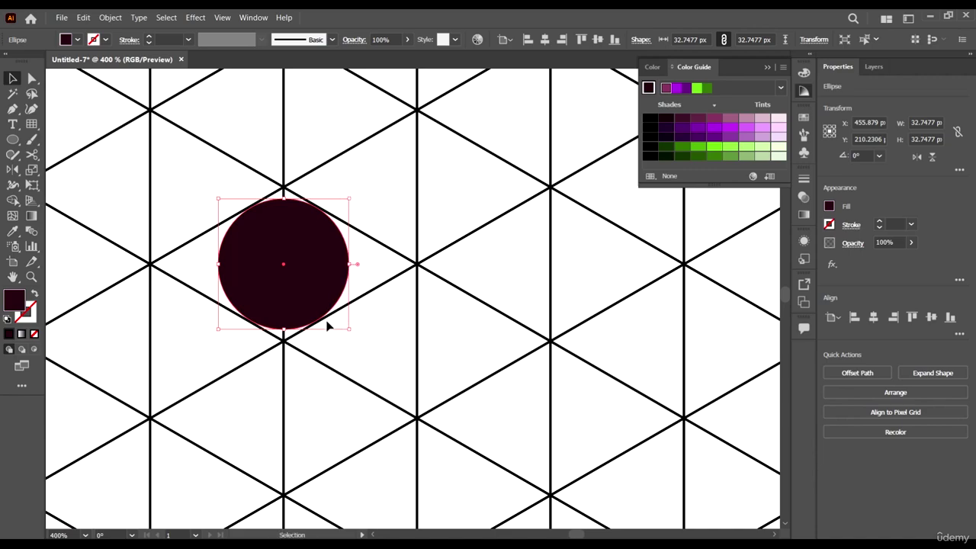
key(a)
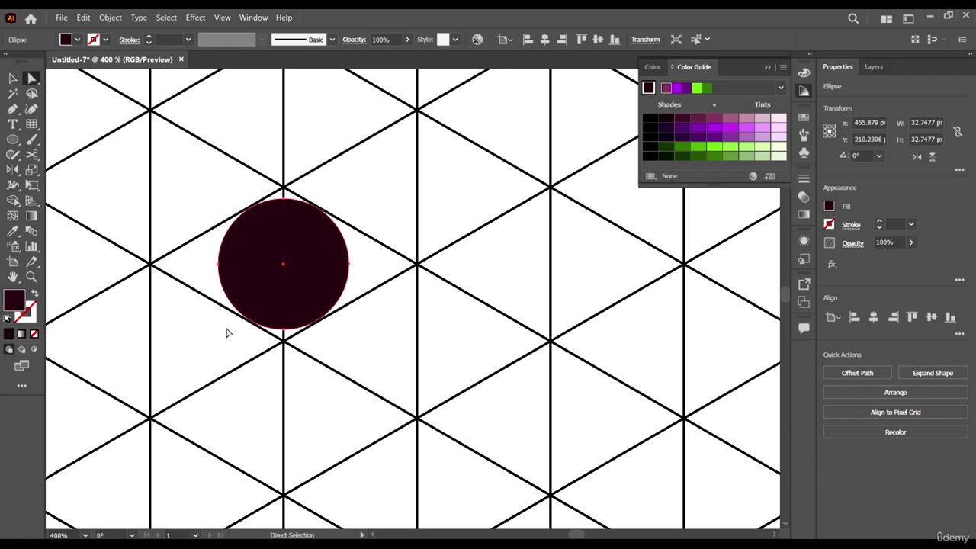
key(v)
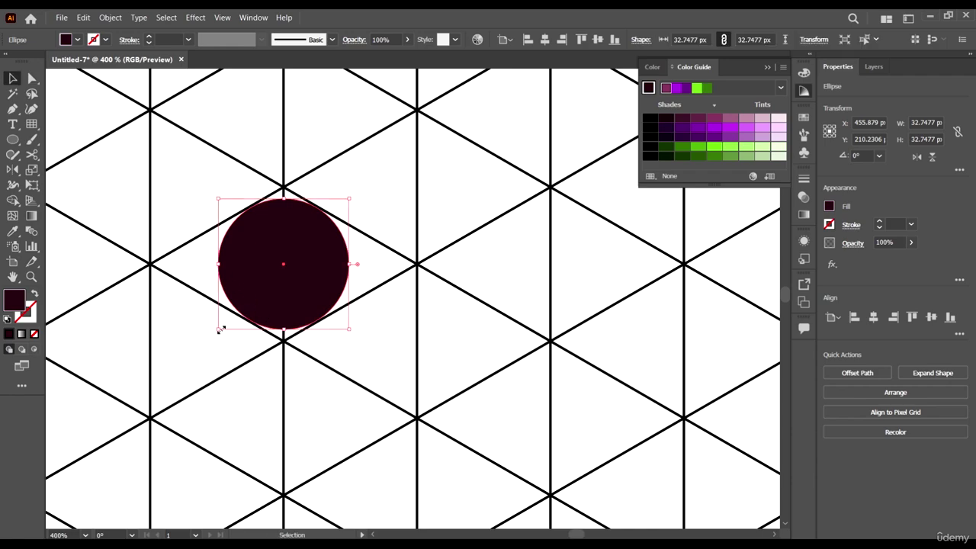
drag(219, 329, 187, 311)
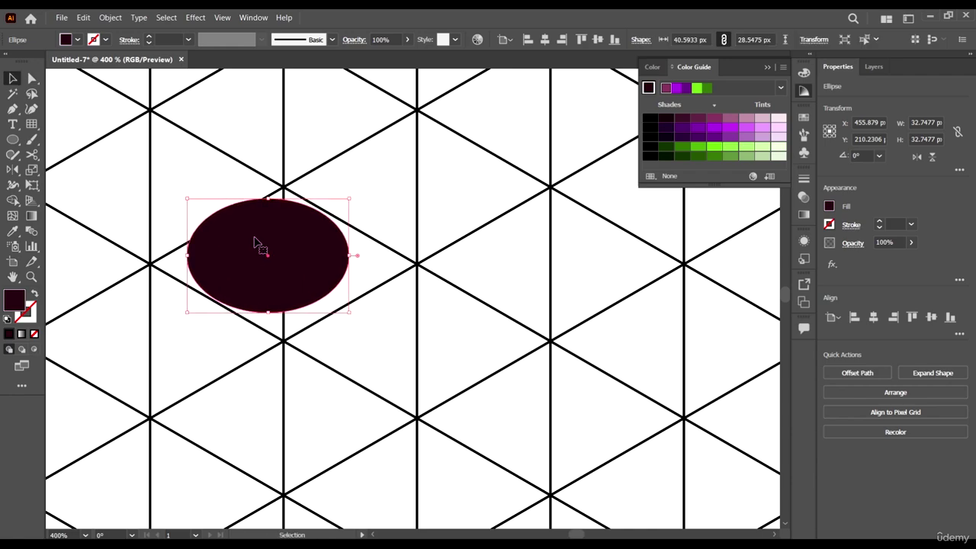
drag(267, 198, 268, 215)
drag(348, 263, 383, 263)
click(488, 330)
Step: Widen the ellipse to about 51 px so it sits evenly in the diamond cell, deselect it and check its fit
scroll(392, 246, down, 3)
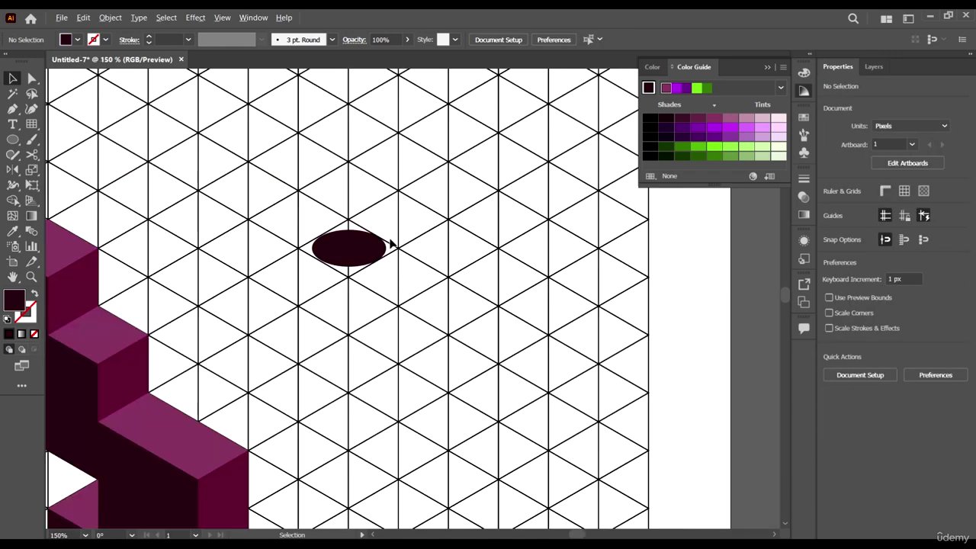
scroll(353, 255, up, 4)
click(226, 213)
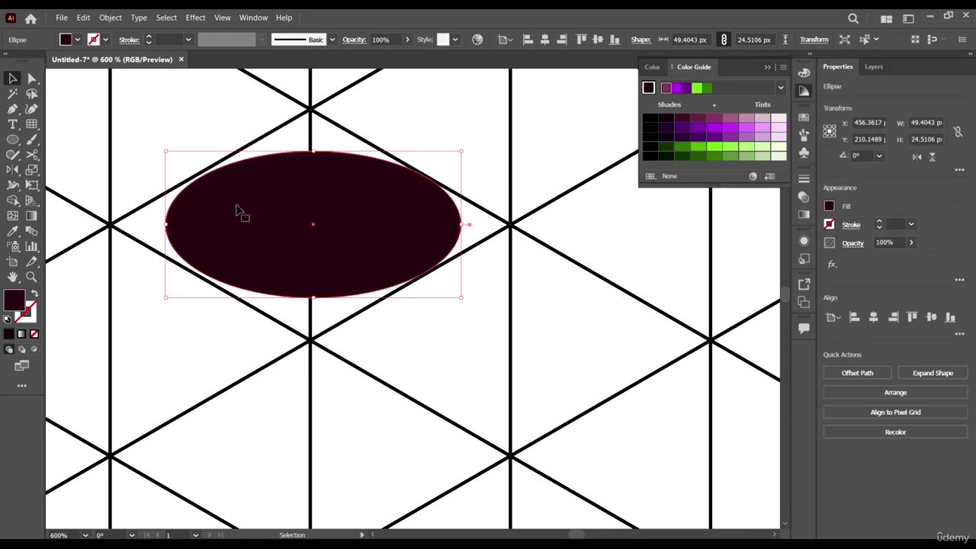
drag(167, 227, 157, 224)
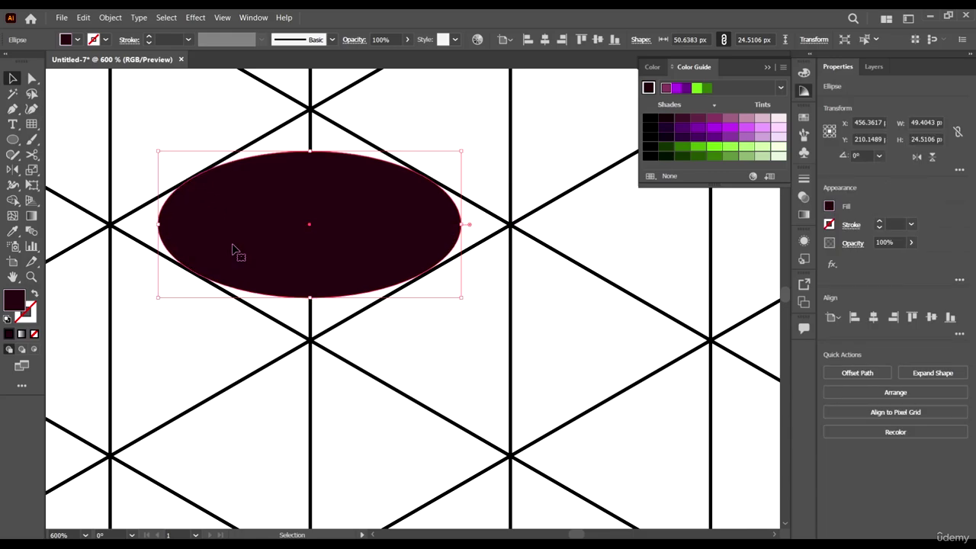
scroll(305, 260, down, 4)
click(370, 291)
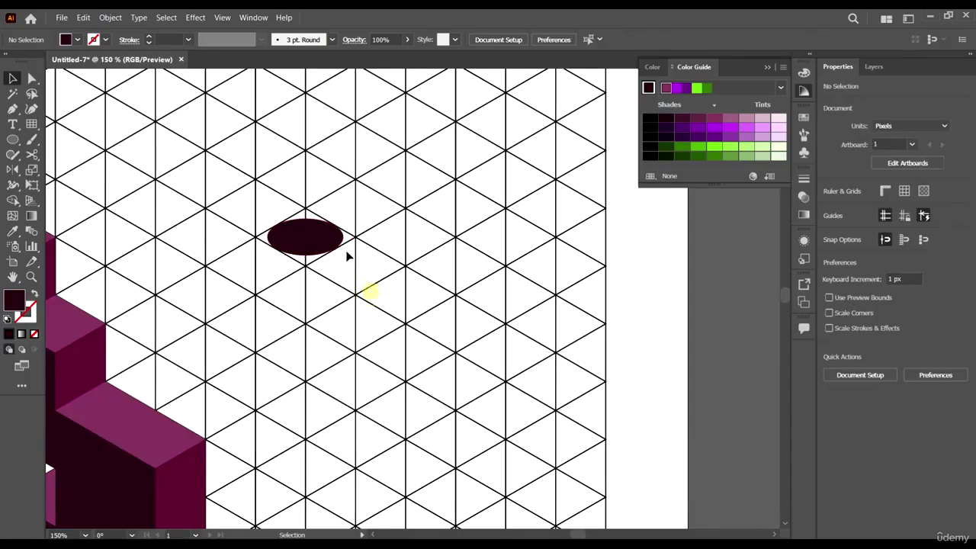
scroll(363, 296, up, 2)
scroll(316, 269, up, 2)
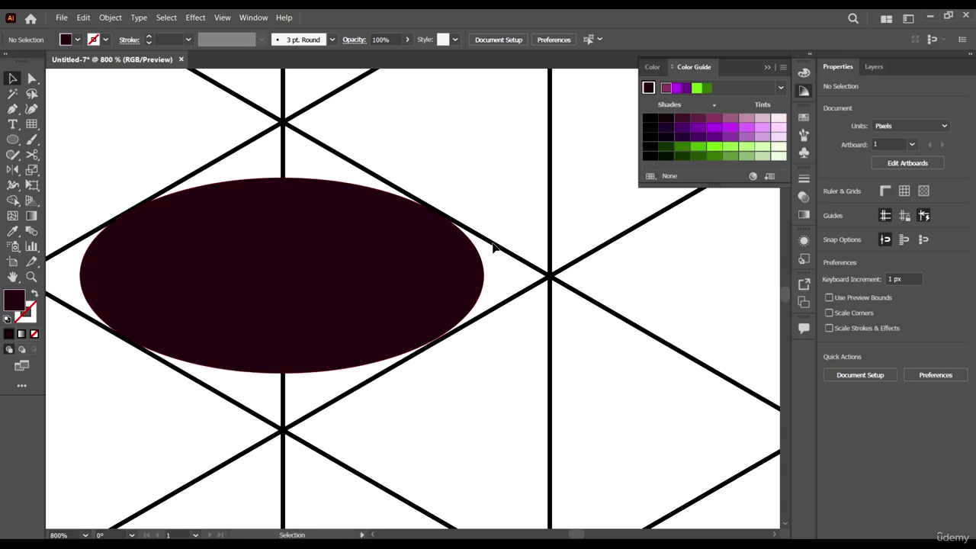
Step: Widen the ellipse slightly to about 51.3 px within the diamond grid cell
scroll(411, 252, down, 2)
scroll(450, 264, up, 3)
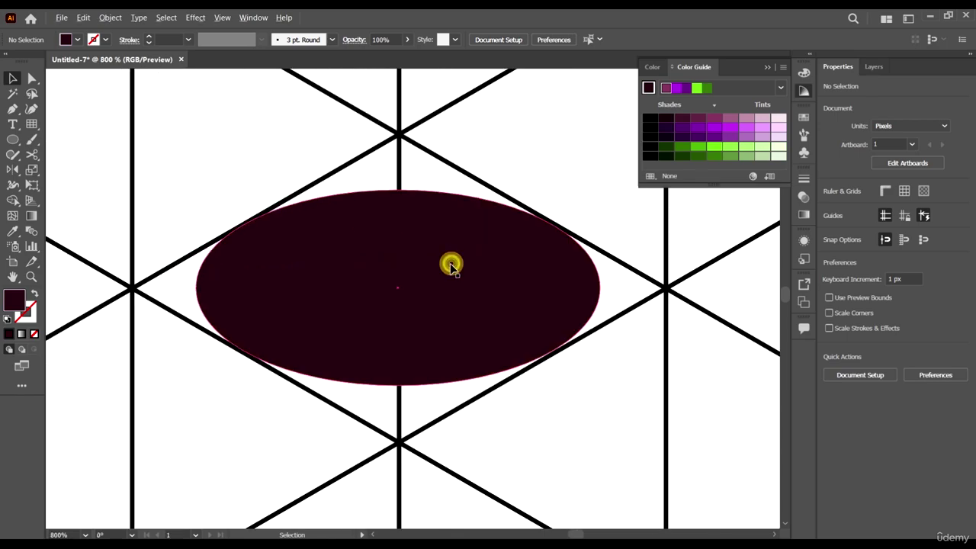
click(450, 264)
drag(603, 286, 607, 287)
scroll(349, 282, down, 3)
scroll(374, 279, down, 1)
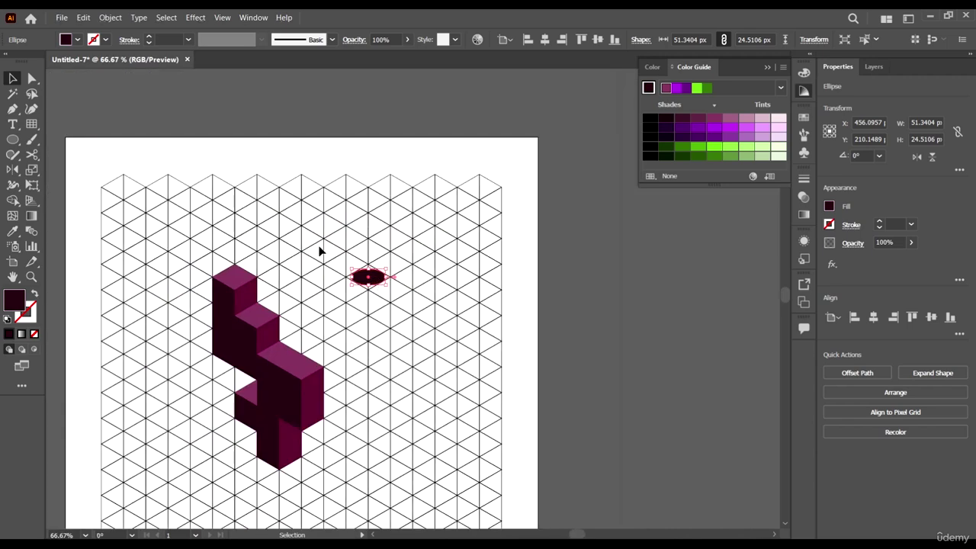
Step: Delete the ellipse from the diamond grid cell
scroll(366, 262, down, 1)
click(364, 257)
scroll(366, 257, up, 3)
click(376, 257)
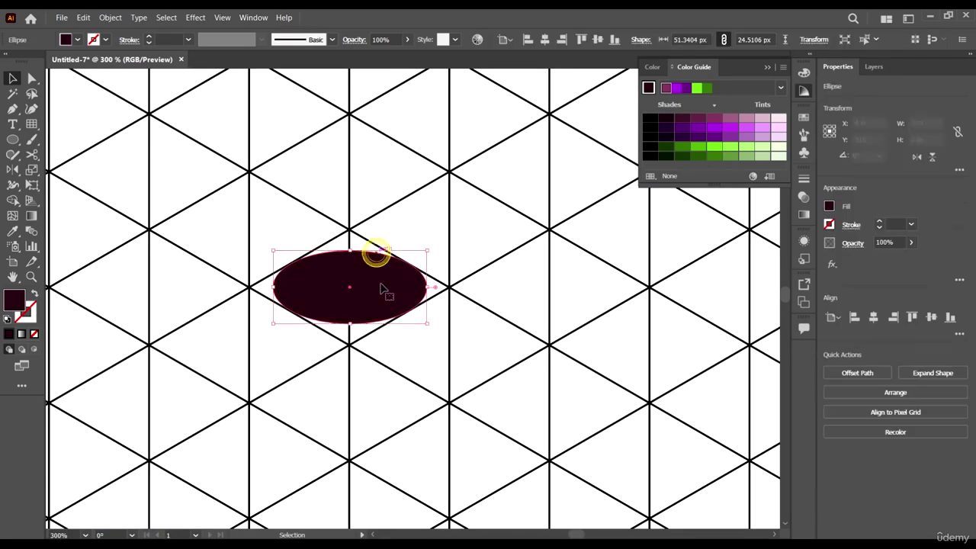
key(Delete)
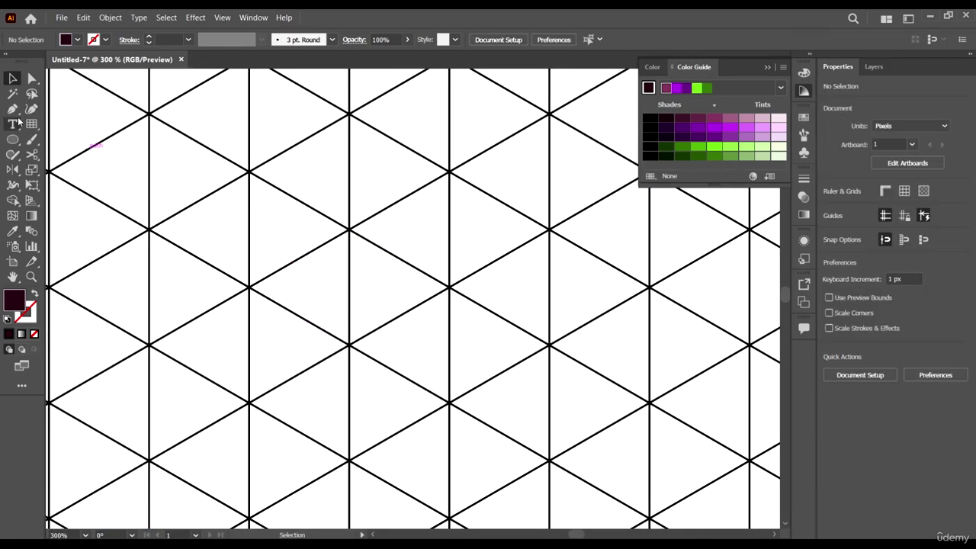
Step: Draw a closed dark maroon diamond two grid cells wide and two high on the empty grid with the Pen tool, and deselect it
click(13, 109)
scroll(356, 147, up, 1)
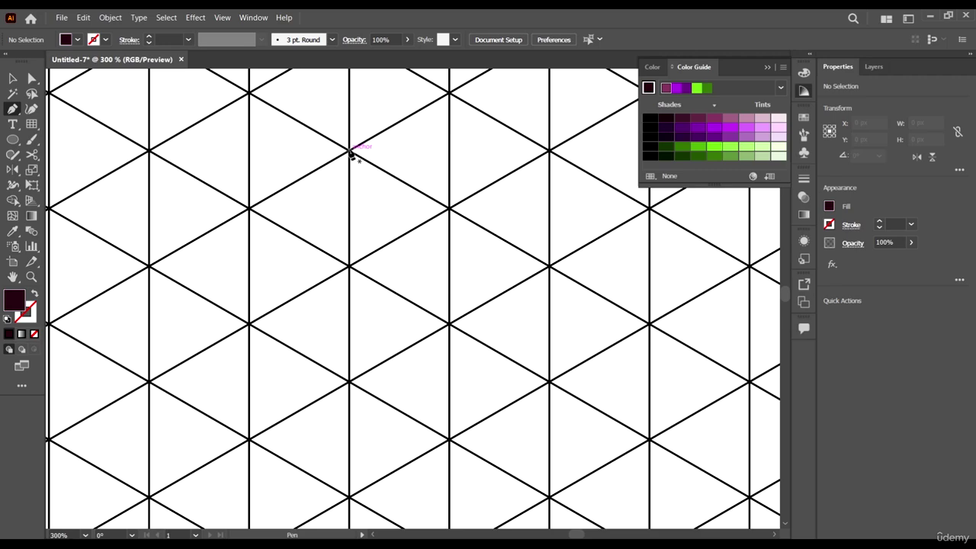
click(350, 150)
click(148, 266)
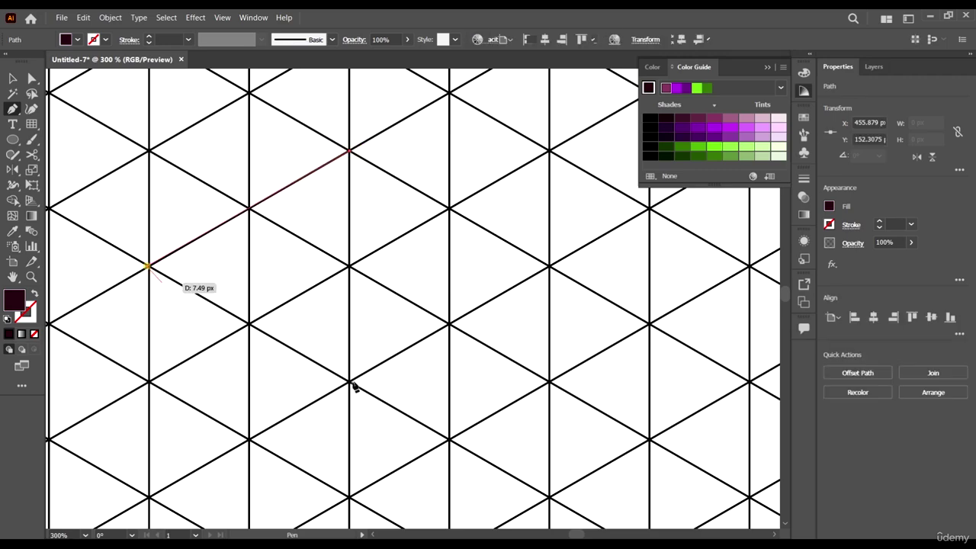
click(349, 382)
click(349, 382)
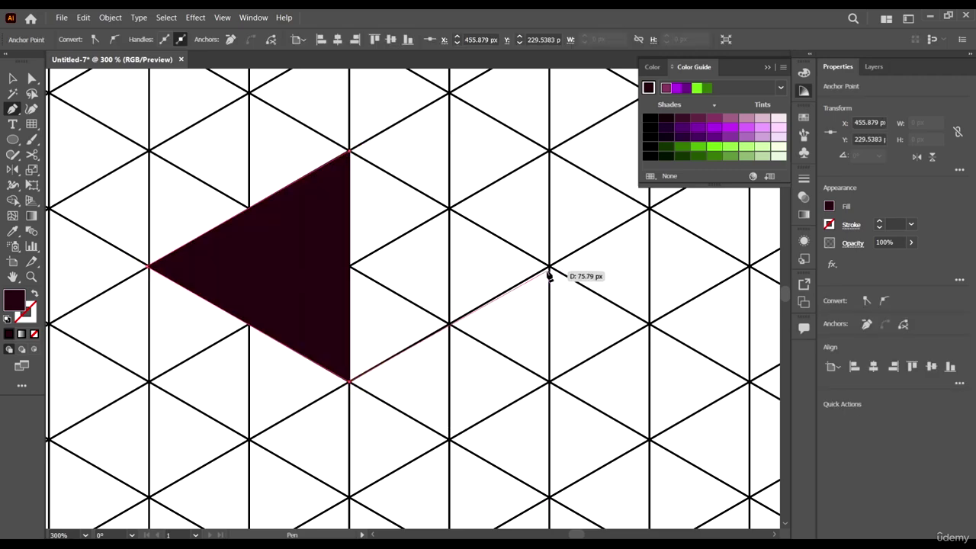
click(548, 266)
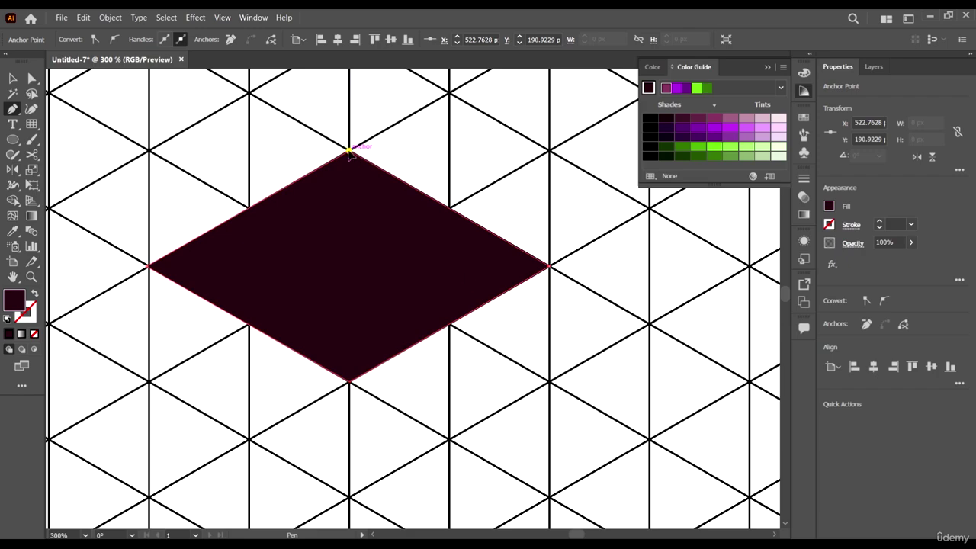
click(349, 151)
click(13, 78)
click(185, 178)
key(ctrl+1)
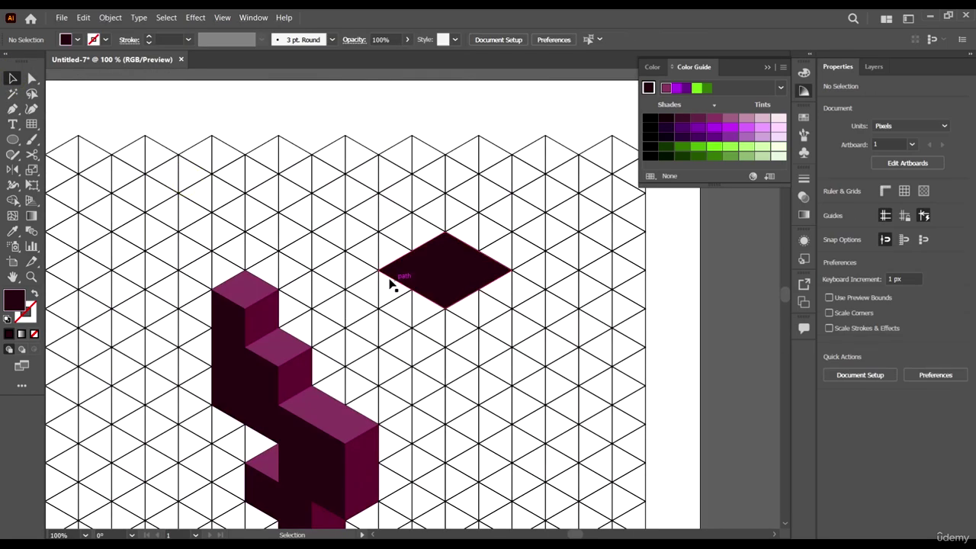
key(ctrl+minus)
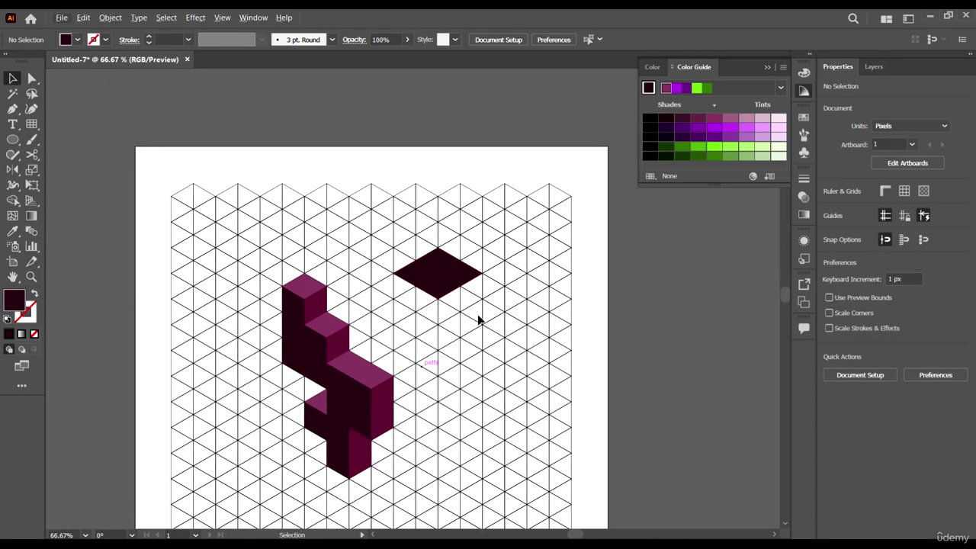
Step: Move the diamond's left corner anchor inward so it snaps onto the centre of the grid line intersection
key(ctrl+plus)
key(ctrl+plus)
key(ctrl+plus)
key(ctrl+plus)
scroll(131, 312, up, 4)
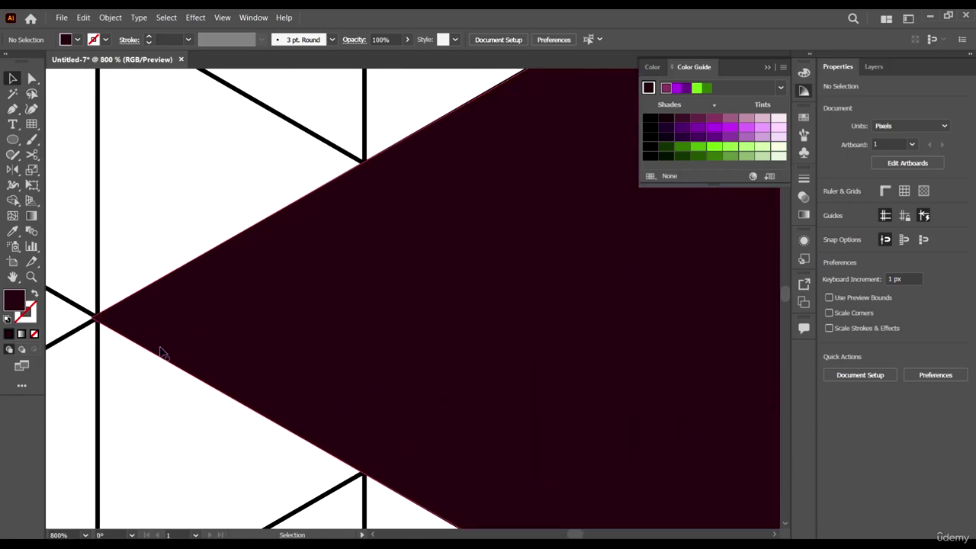
key(a)
click(152, 333)
scroll(109, 339, up, 4)
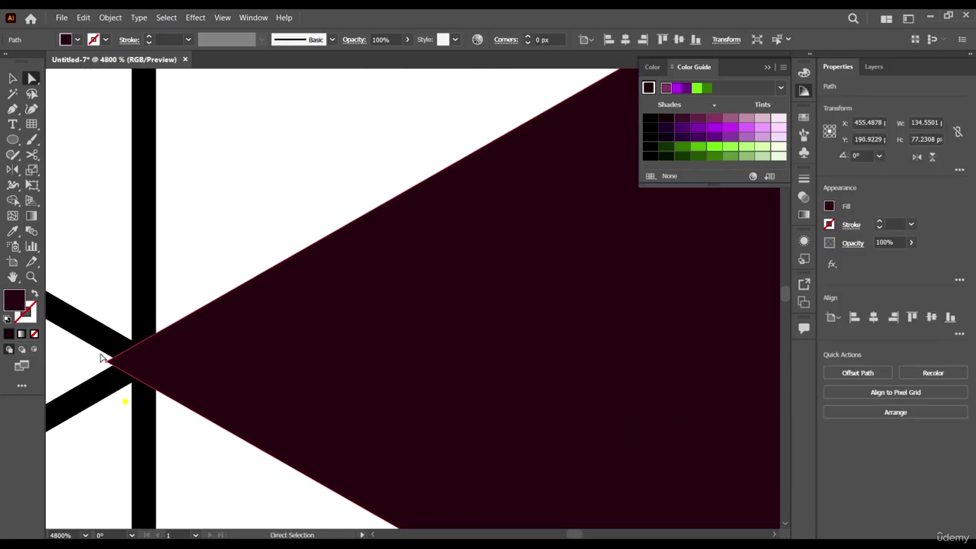
click(109, 359)
drag(109, 359, 148, 367)
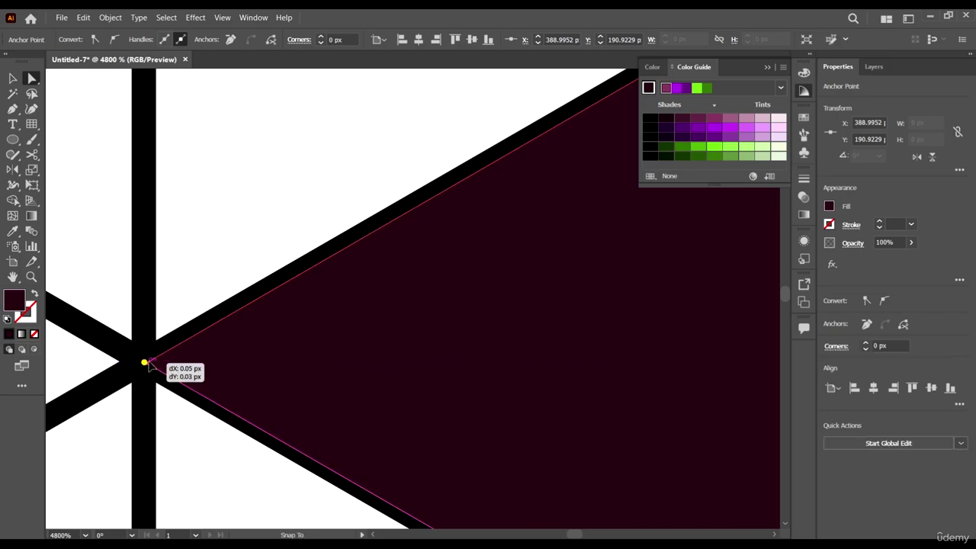
Step: Check the alignment of the diamond's other corners and edges with the grid intersections
scroll(146, 363, down, 4)
scroll(146, 356, down, 4)
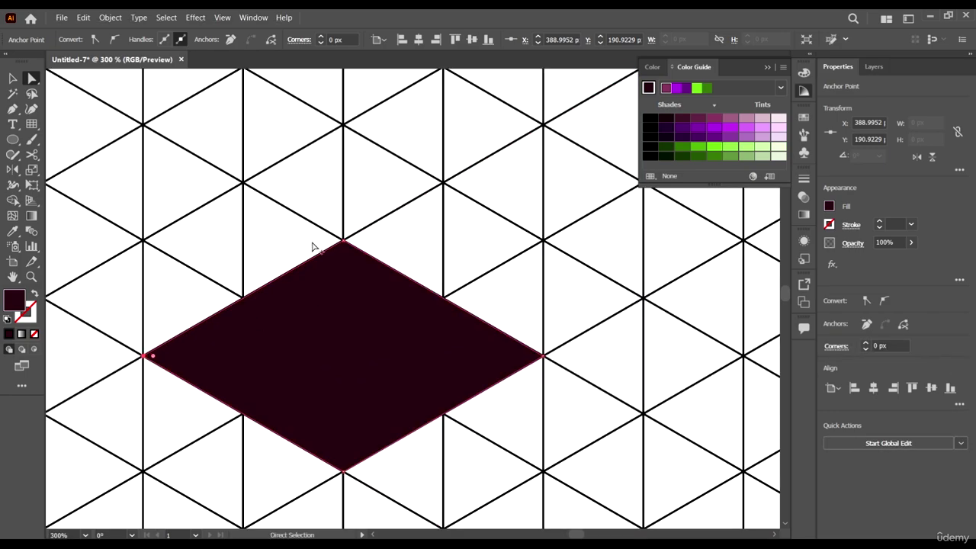
scroll(311, 241, up, 4)
scroll(449, 205, up, 3)
scroll(350, 296, down, 4)
scroll(343, 298, down, 4)
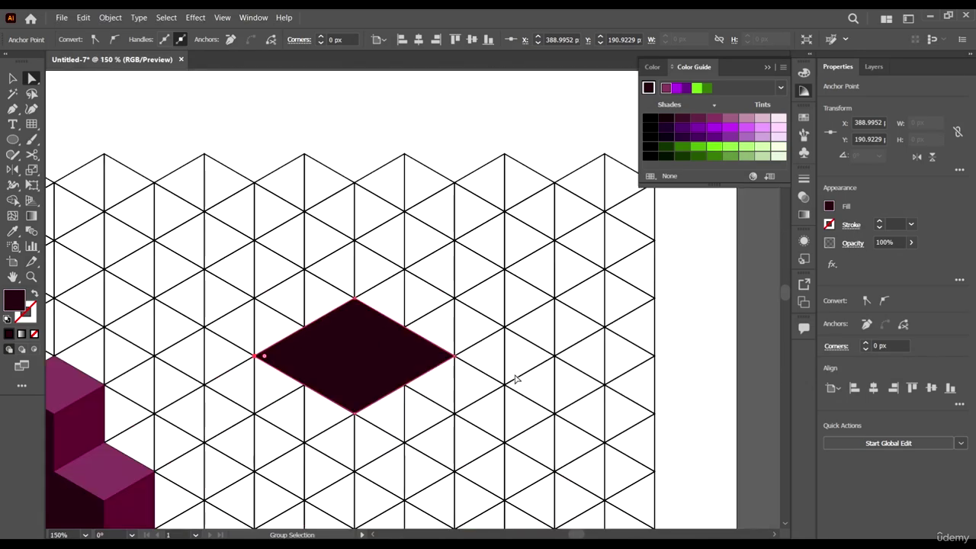
scroll(429, 283, up, 5)
scroll(420, 243, down, 1)
scroll(246, 403, down, 4)
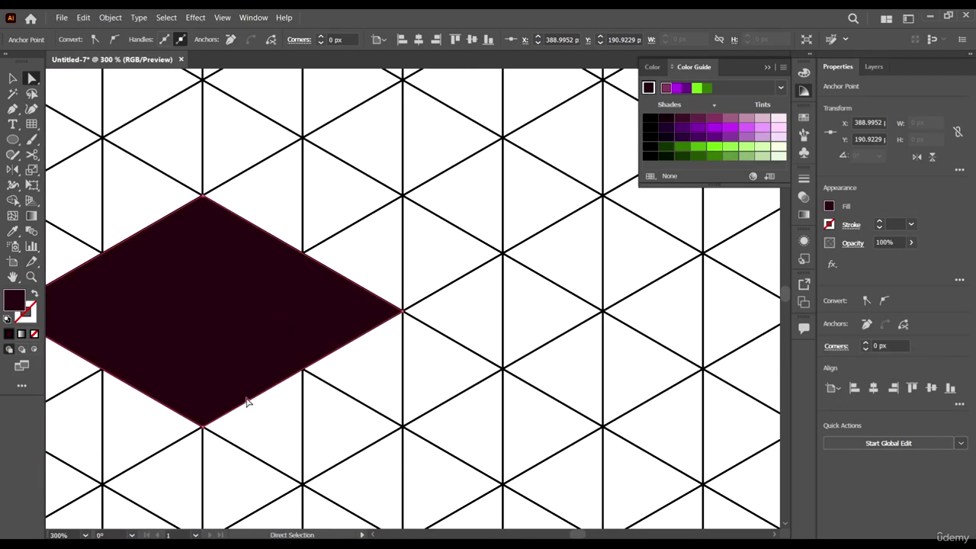
scroll(203, 432, up, 5)
scroll(251, 251, down, 1)
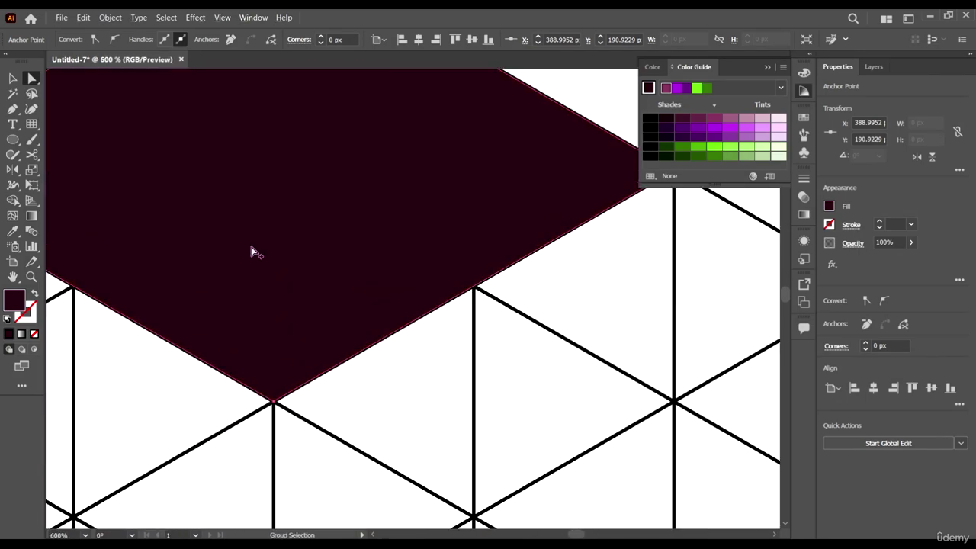
Step: Select the whole diamond and start the Round Corners effect on it with the preview enabled
click(11, 78)
scroll(403, 359, down, 4)
click(503, 348)
scroll(424, 315, up, 3)
click(423, 315)
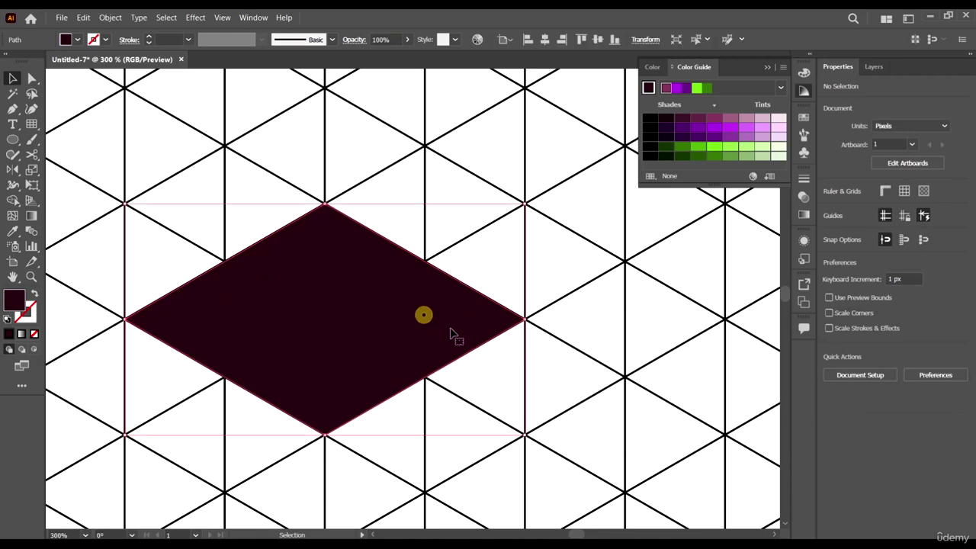
click(194, 17)
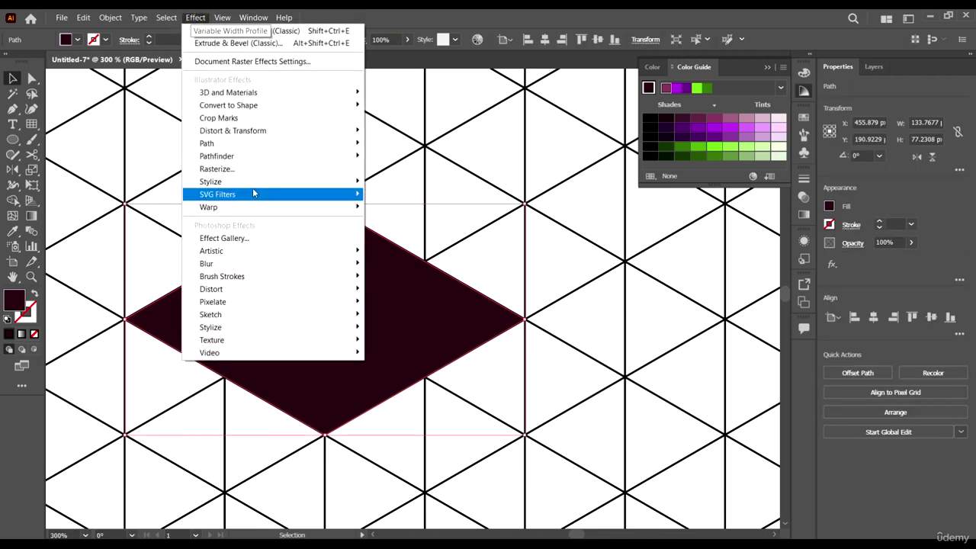
mouse_move(256, 182)
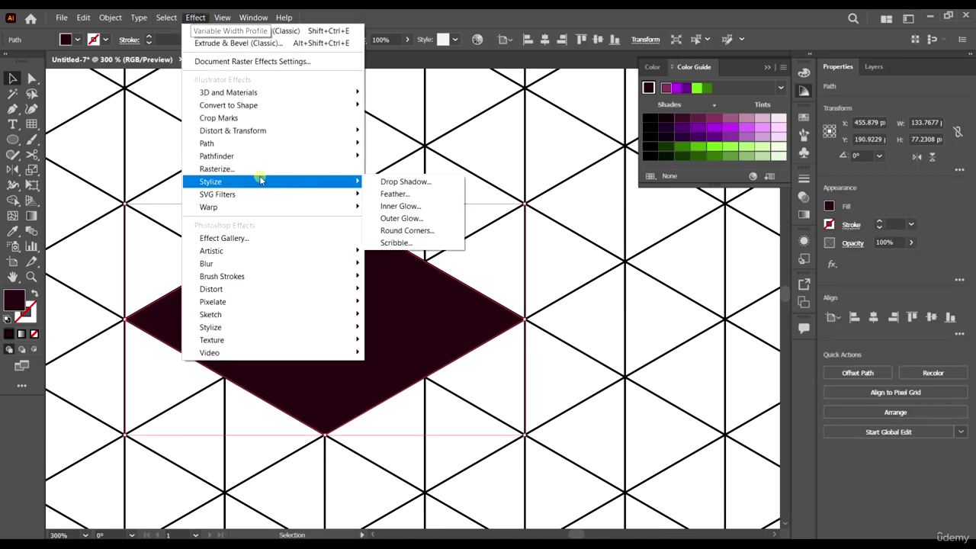
click(399, 232)
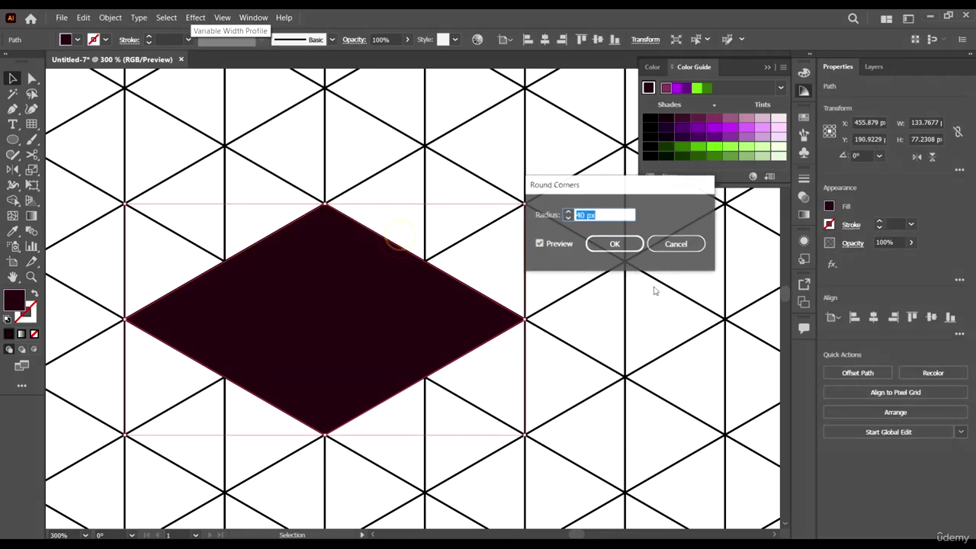
click(538, 244)
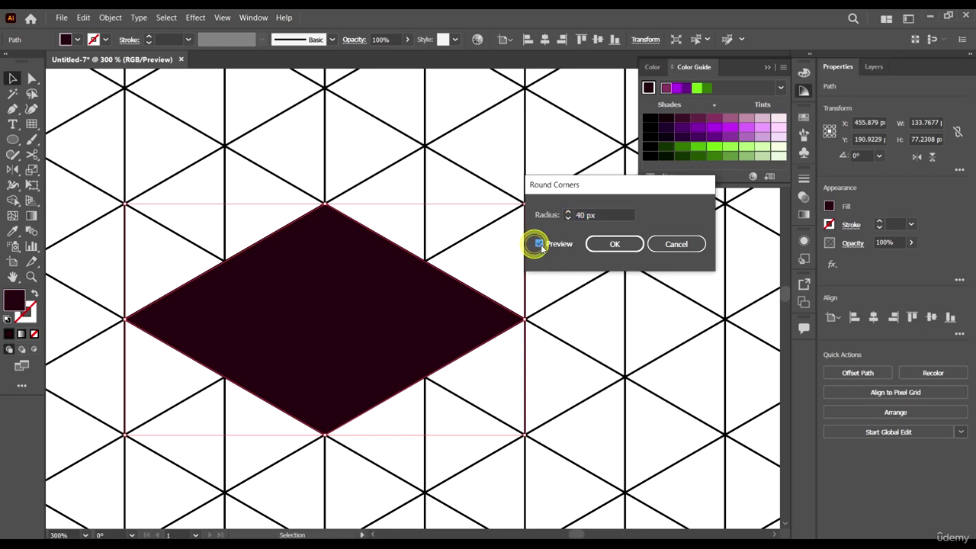
Step: Try corner radii of 43, 36, 22 and 12 px on the diamond in the preview
click(567, 213)
click(567, 212)
click(567, 213)
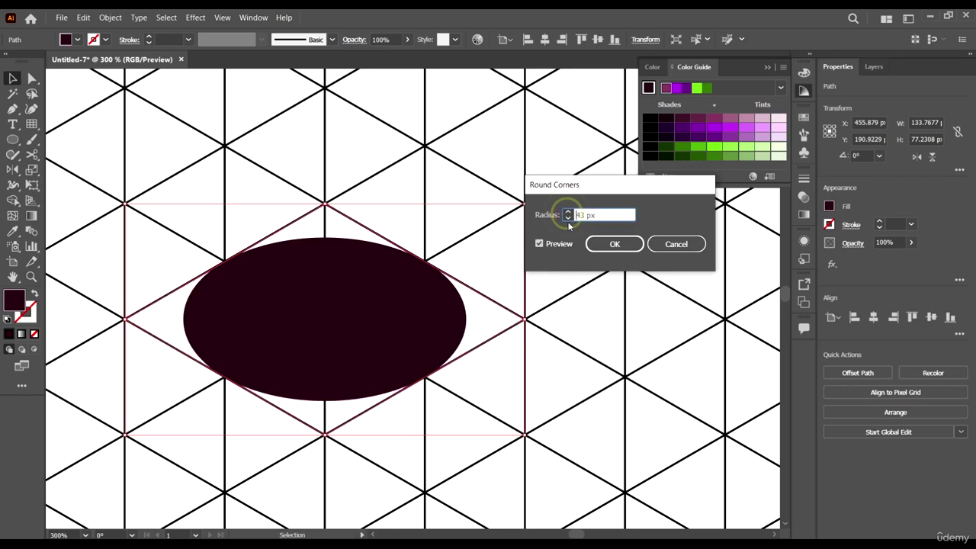
click(568, 219)
click(568, 219)
click(568, 219)
click(568, 219)
click(568, 219)
click(568, 219)
click(568, 219)
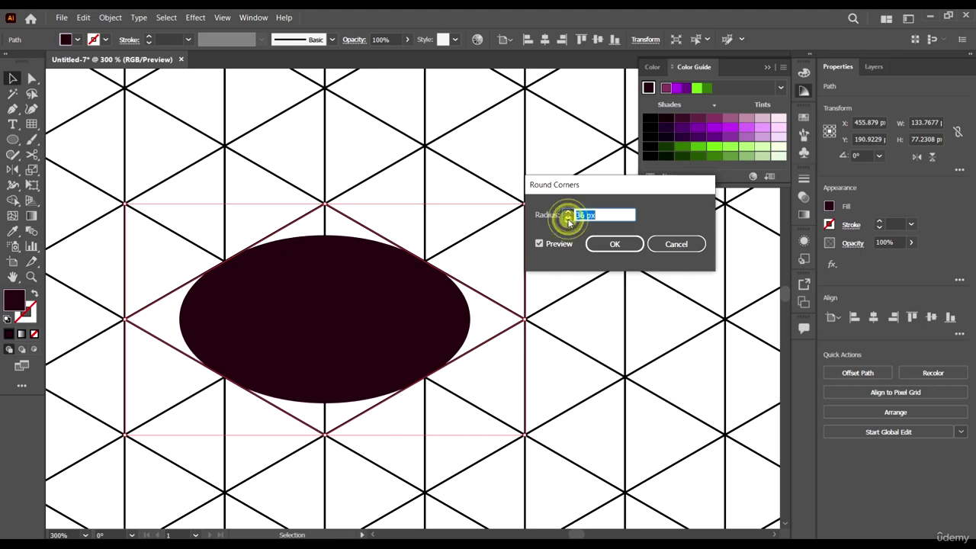
click(568, 218)
click(568, 219)
click(569, 219)
click(569, 219)
click(568, 220)
click(569, 219)
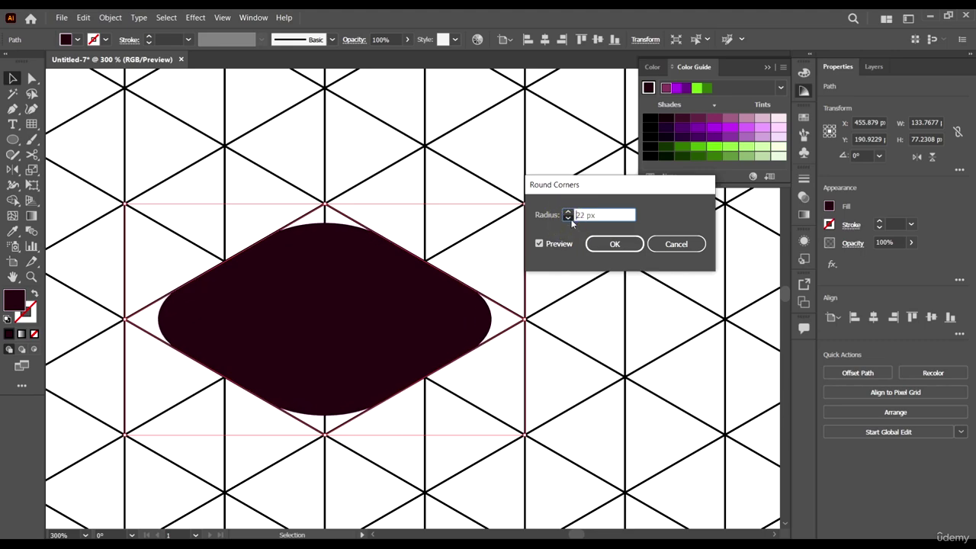
click(569, 220)
click(569, 220)
click(568, 219)
click(569, 220)
click(569, 220)
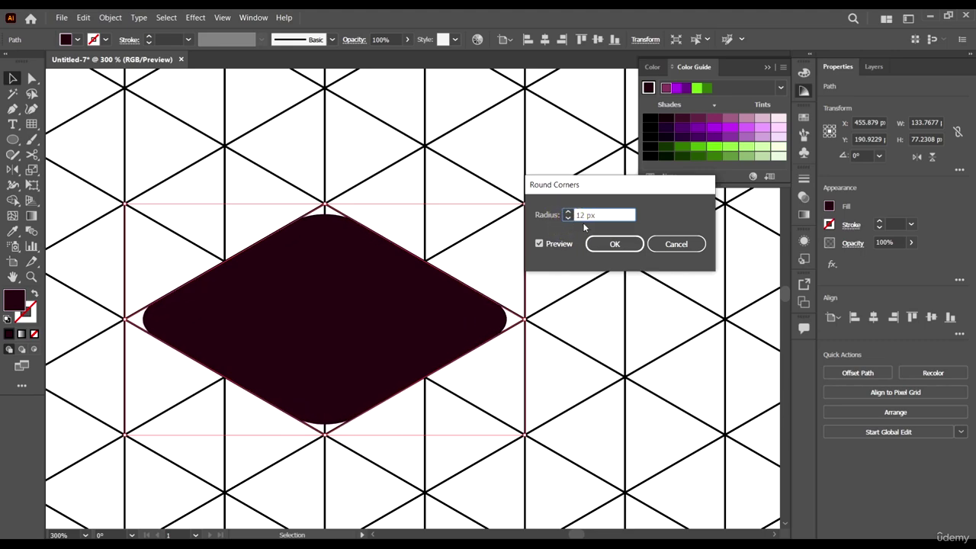
Step: Set the corner radius to 49 px and apply the effect to turn the diamond into an isometric ellipse
click(568, 212)
click(568, 212)
click(568, 211)
click(568, 212)
click(568, 212)
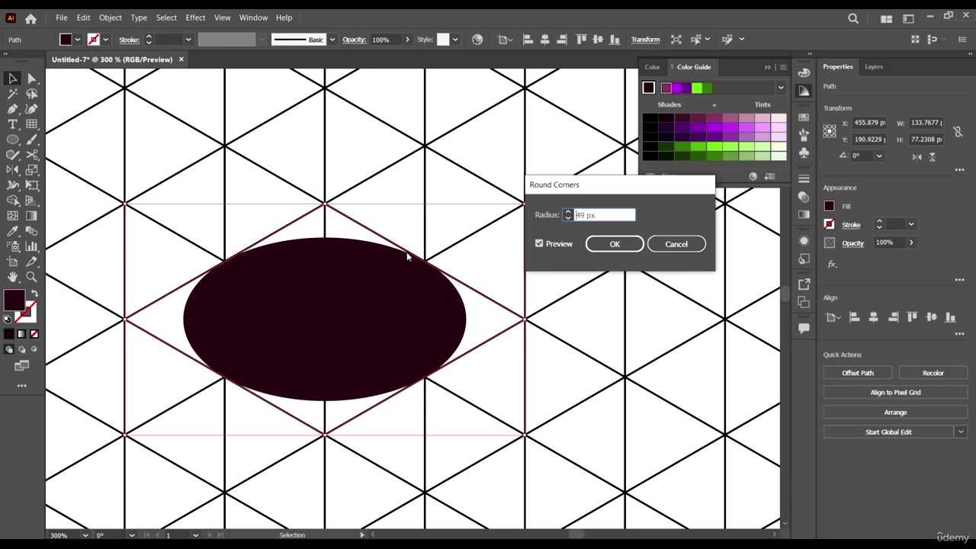
click(614, 244)
Step: Examine where the rounded shape meets the diamond's edges and grid lines, and deselect it
scroll(449, 289, up, 5)
scroll(400, 222, down, 5)
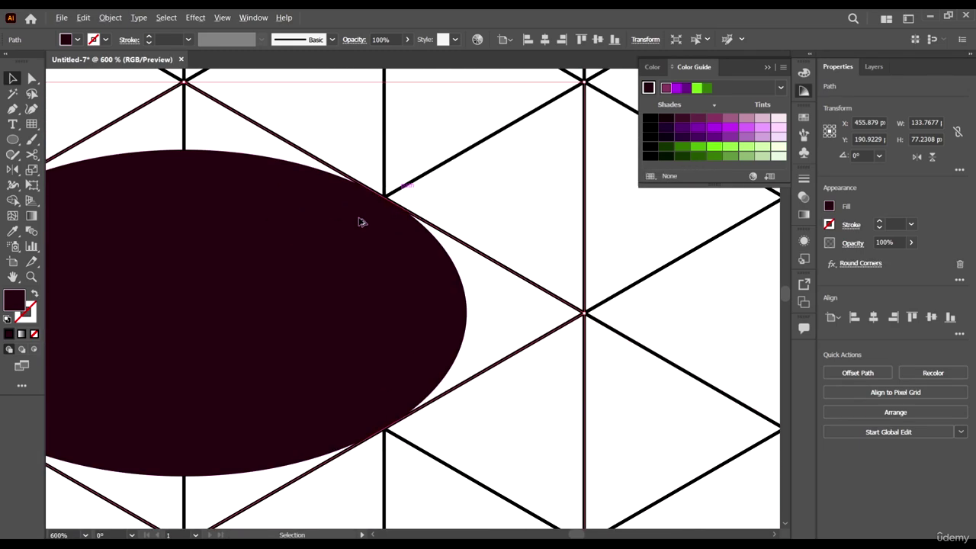
scroll(414, 348, down, 1)
scroll(391, 407, up, 5)
scroll(363, 386, down, 5)
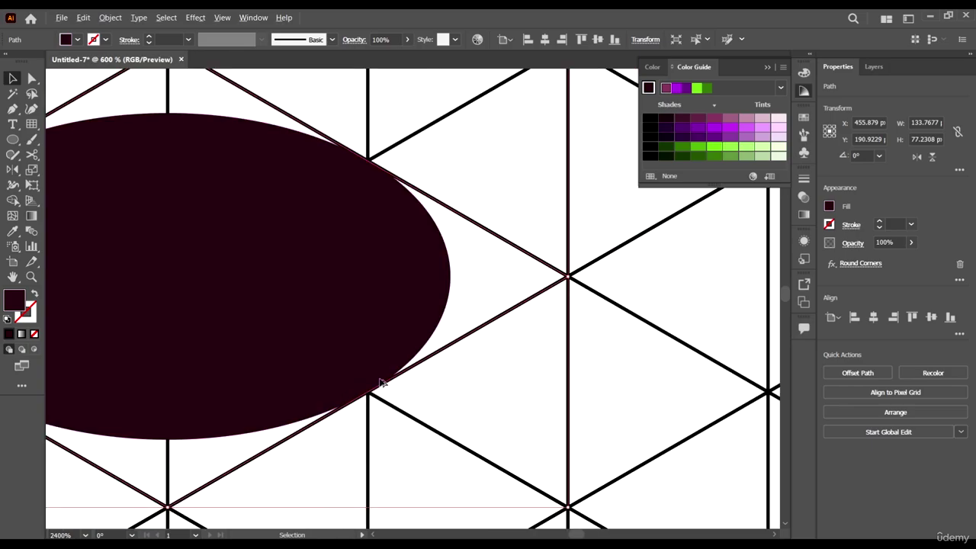
scroll(296, 365, up, 4)
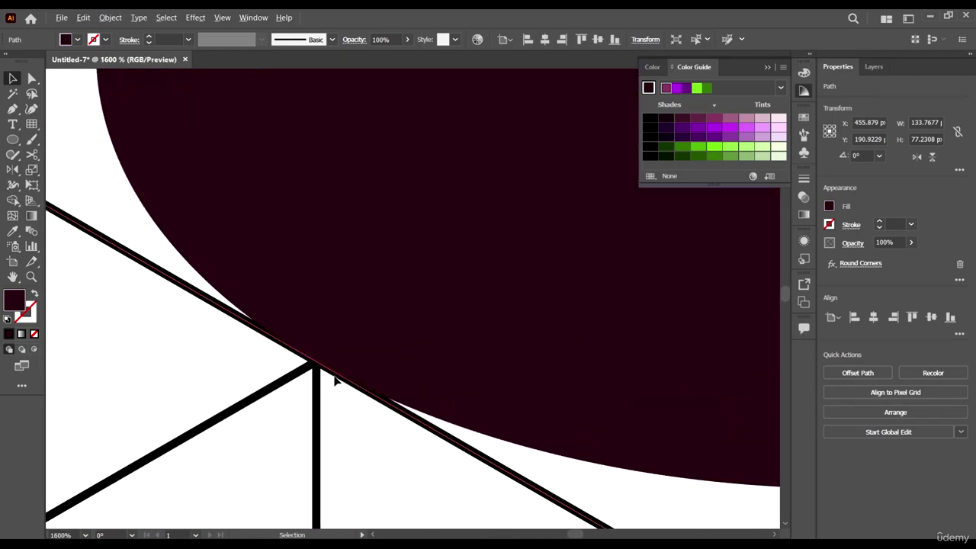
scroll(347, 369, down, 7)
scroll(359, 322, up, 3)
click(434, 414)
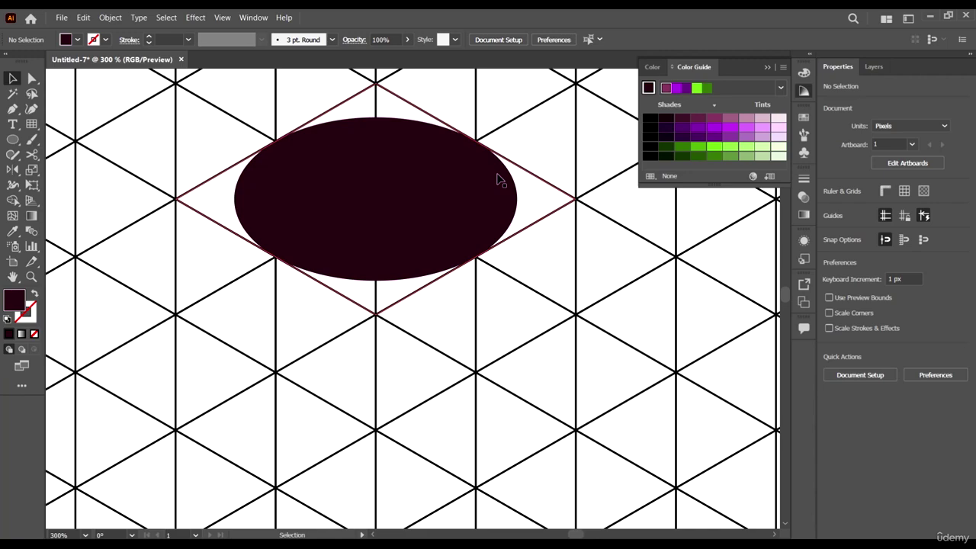
scroll(424, 221, up, 2)
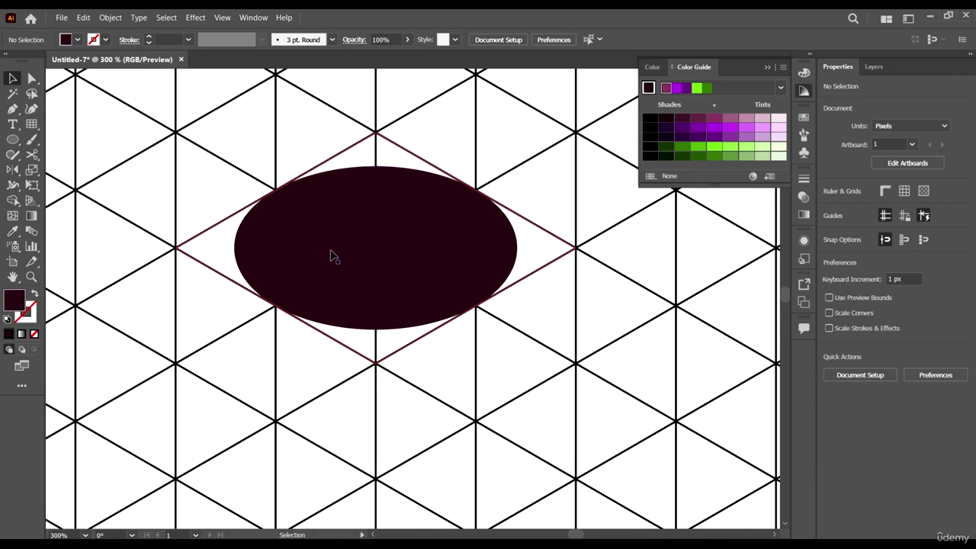
scroll(428, 246, down, 2)
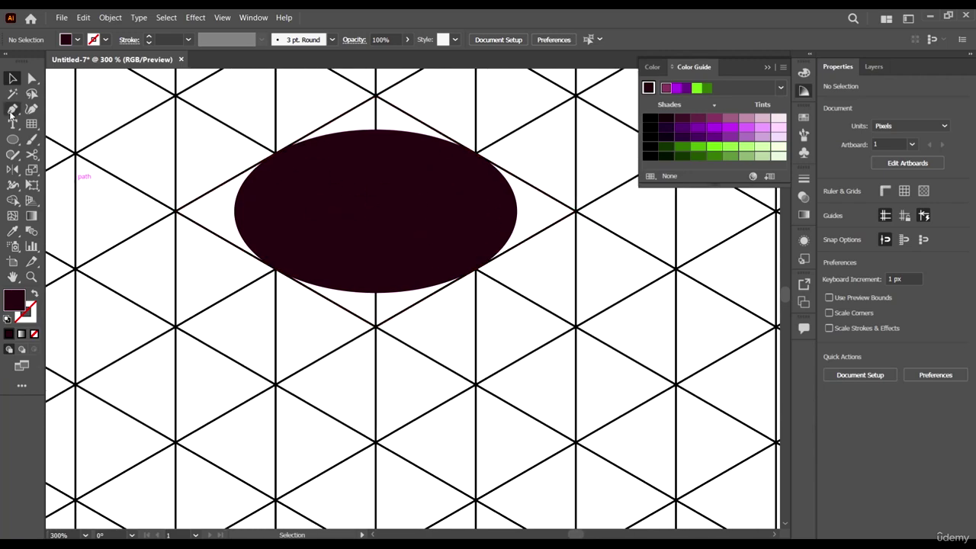
Step: Duplicate the dark ellipse straight down by one grid unit so the copy overlaps the original
click(13, 78)
click(450, 182)
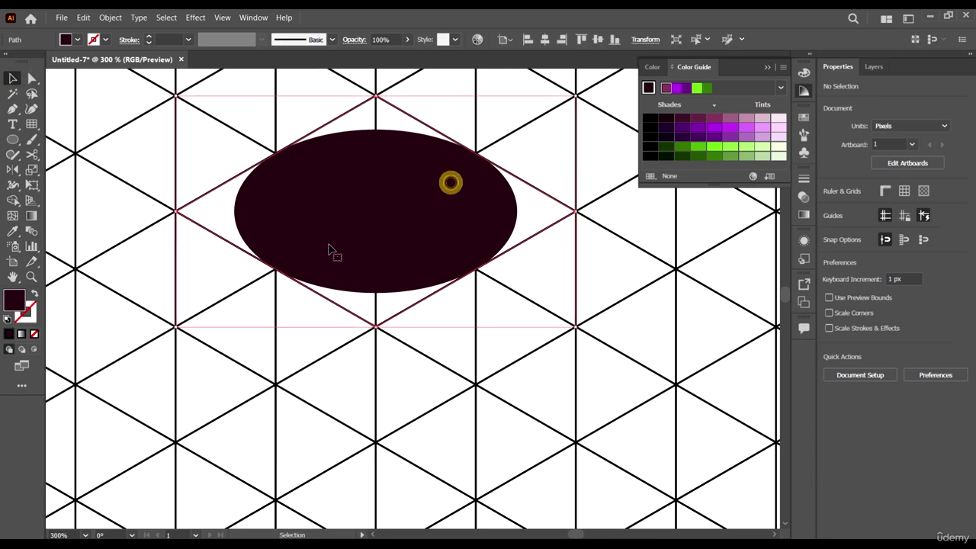
scroll(329, 250, down, 2)
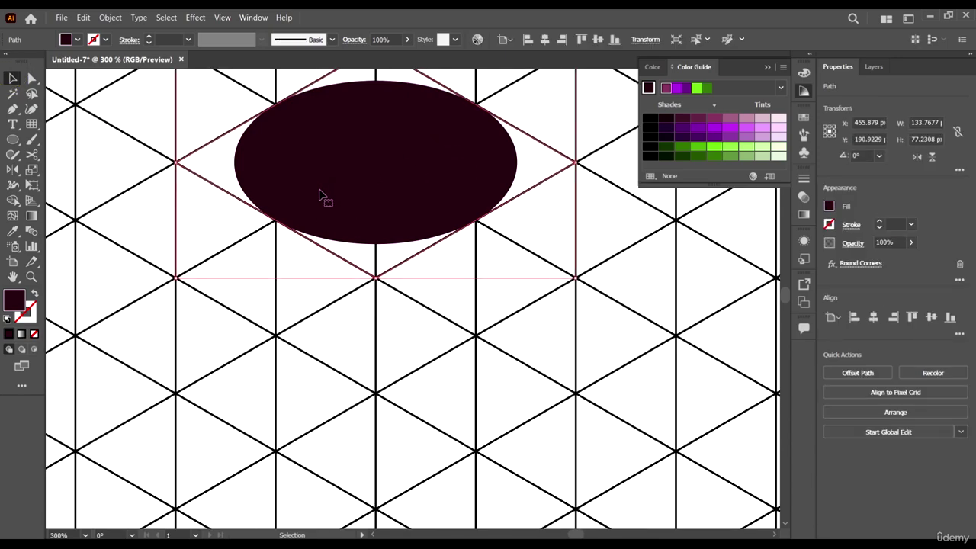
drag(320, 193, 315, 310)
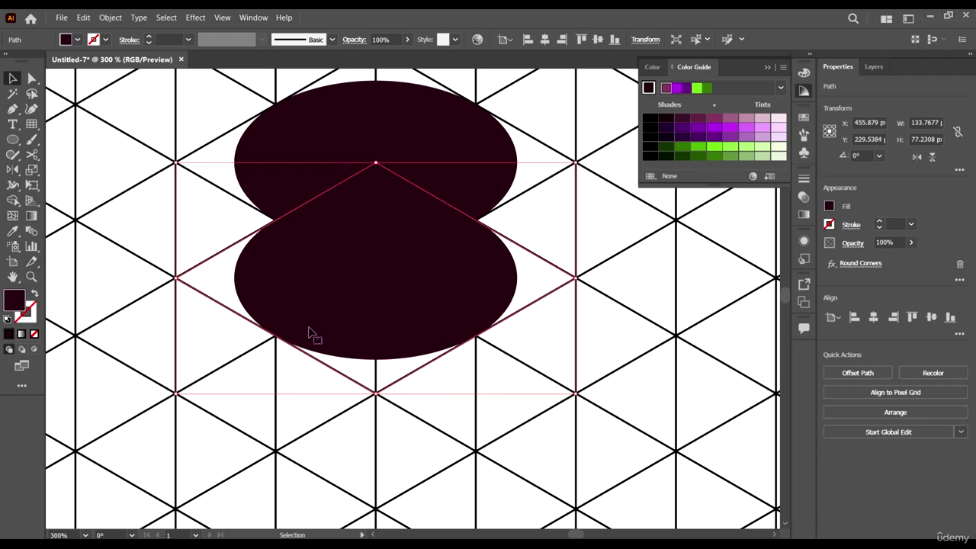
click(589, 375)
click(391, 155)
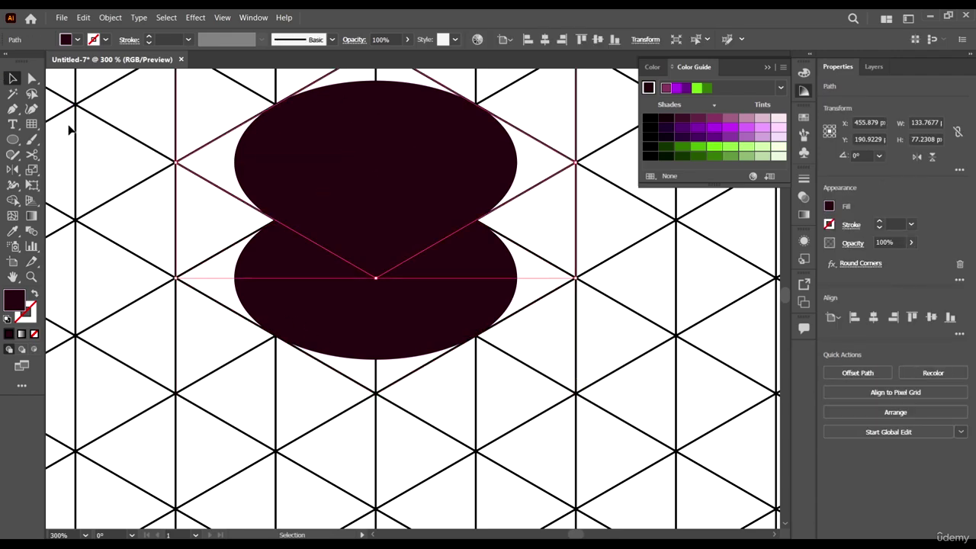
click(70, 127)
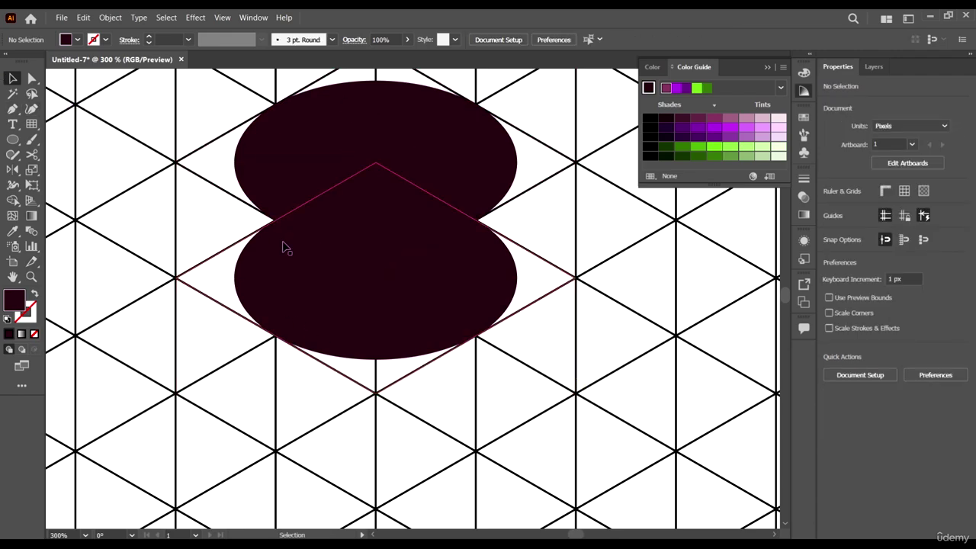
Step: Fill the lower ellipse with bright green from the color guide and send it to the back
click(377, 293)
click(713, 146)
right_click(396, 320)
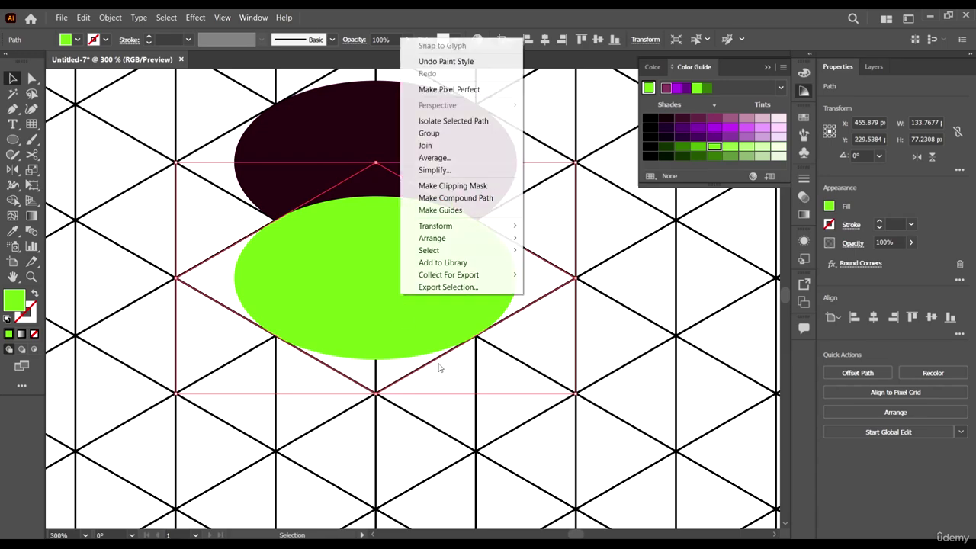
mouse_move(461, 239)
click(579, 275)
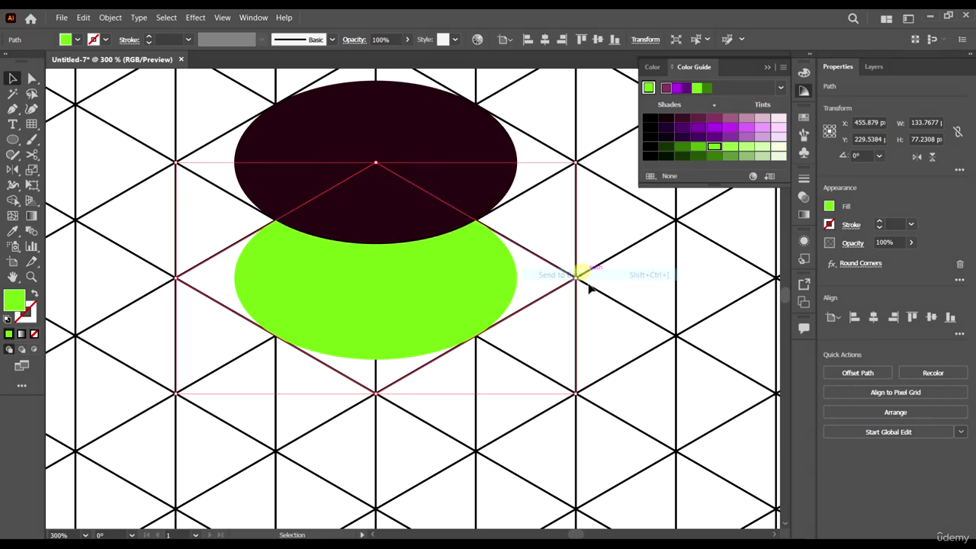
click(561, 307)
Step: Draw a closed four-sided green shape about 94 by 40 px with the Pen tool, joining the side extremes of both ellipses
click(9, 109)
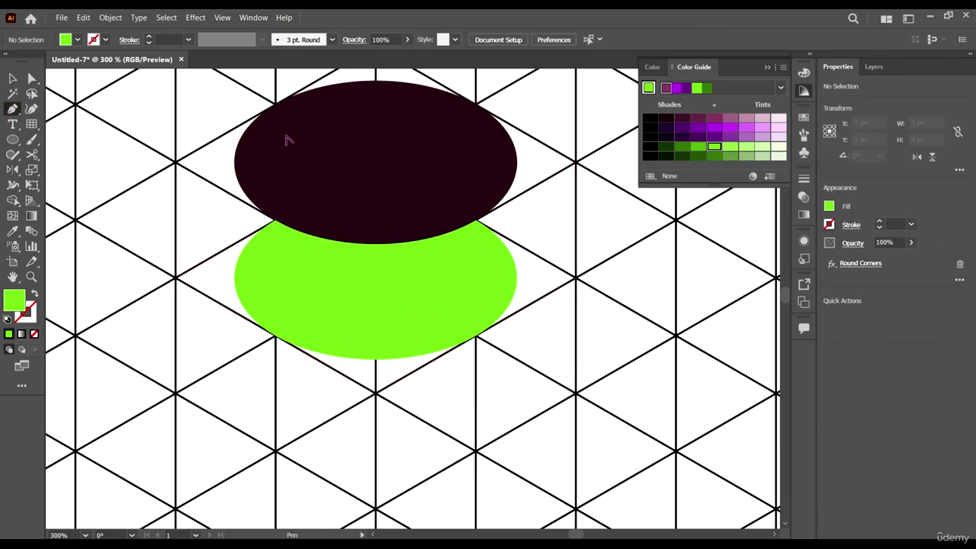
scroll(228, 128, up, 2)
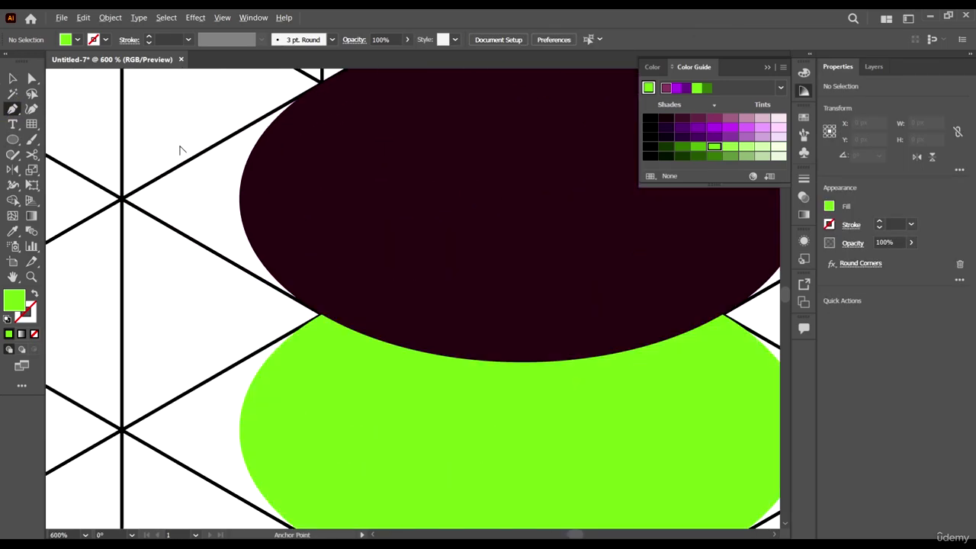
click(239, 198)
scroll(249, 253, down, 4)
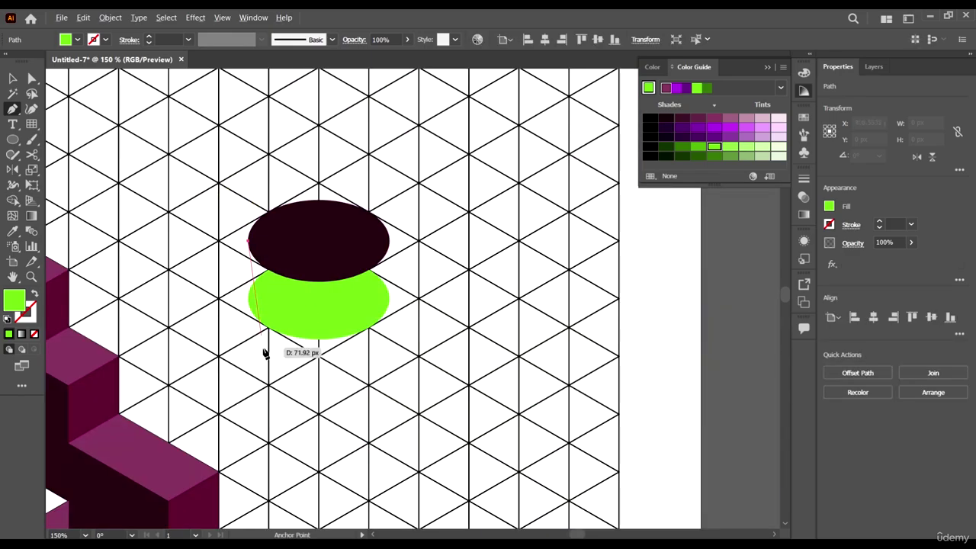
scroll(246, 295, up, 3)
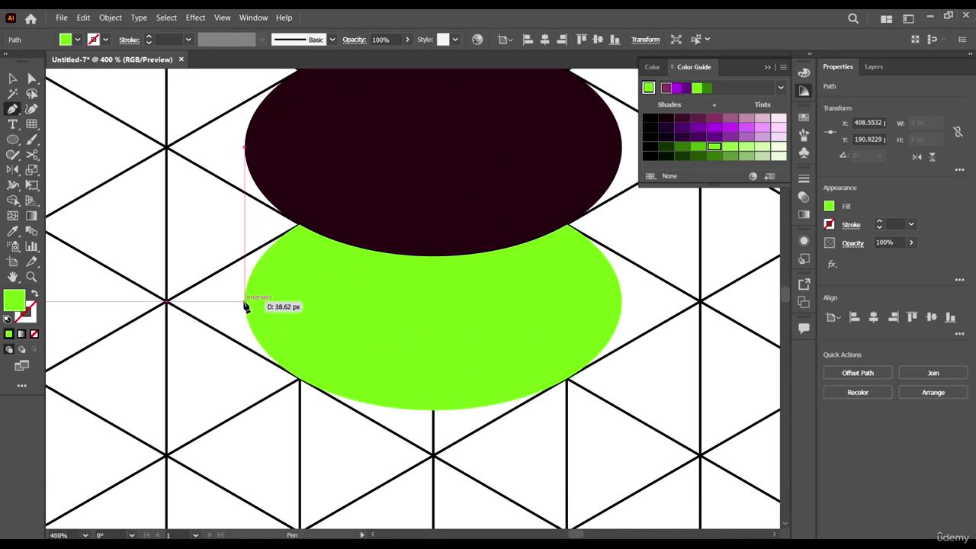
click(243, 301)
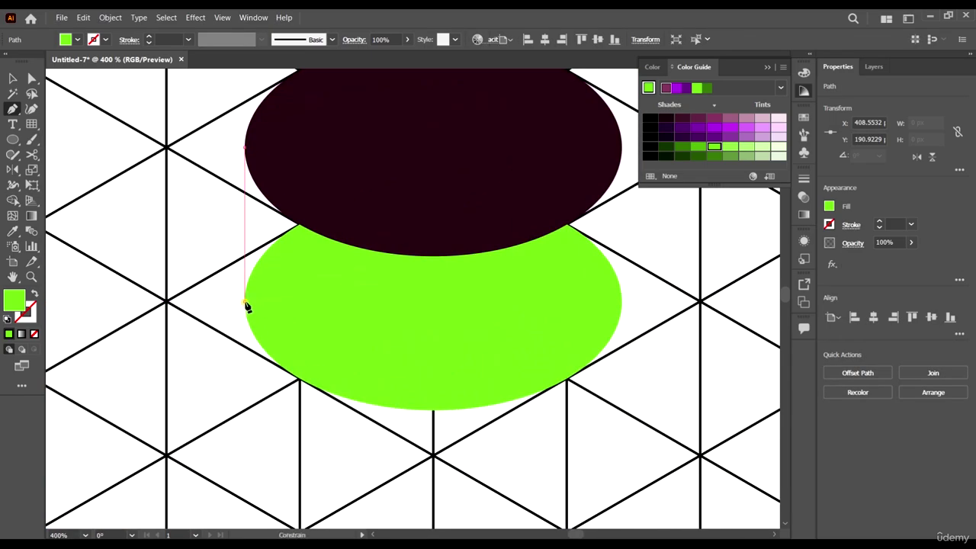
click(621, 301)
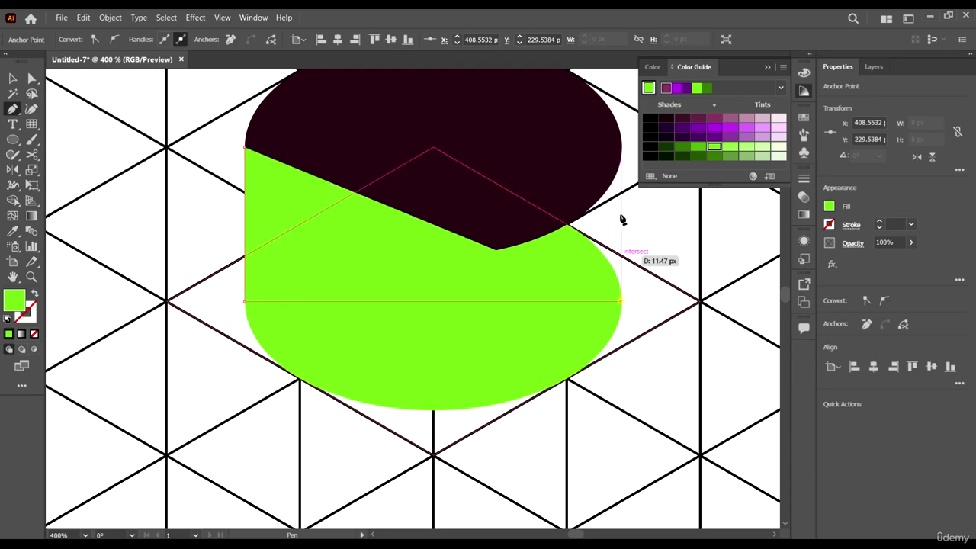
click(621, 142)
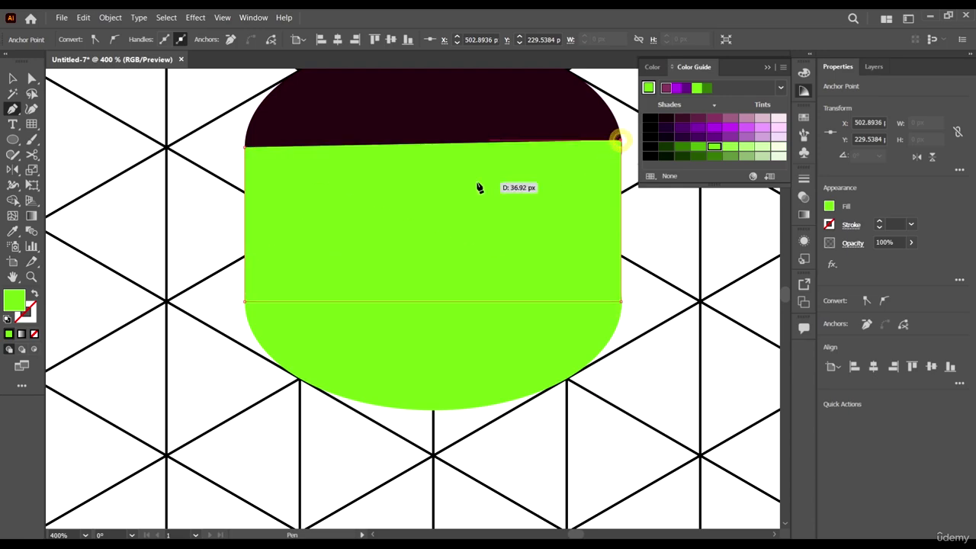
click(246, 145)
key(v)
drag(530, 435, 426, 226)
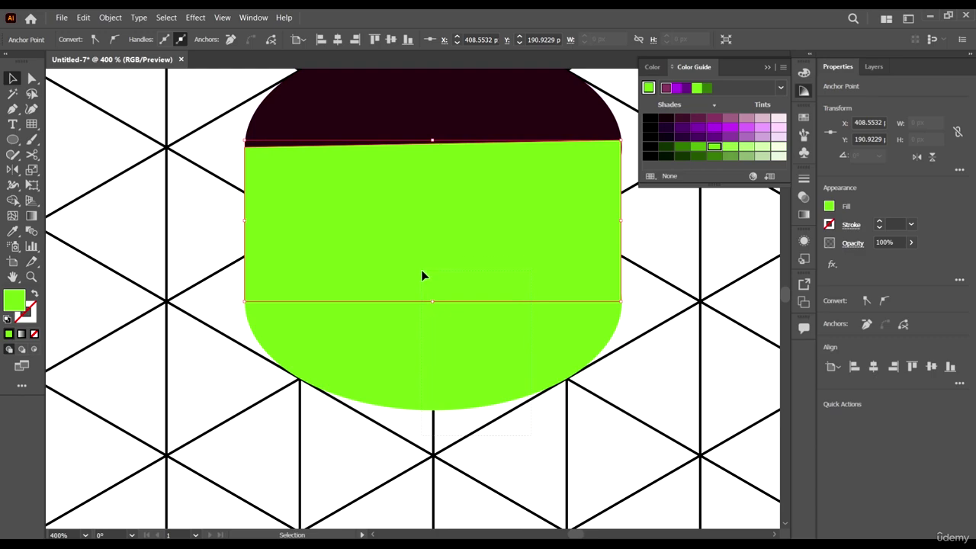
drag(424, 276, 597, 417)
click(547, 333)
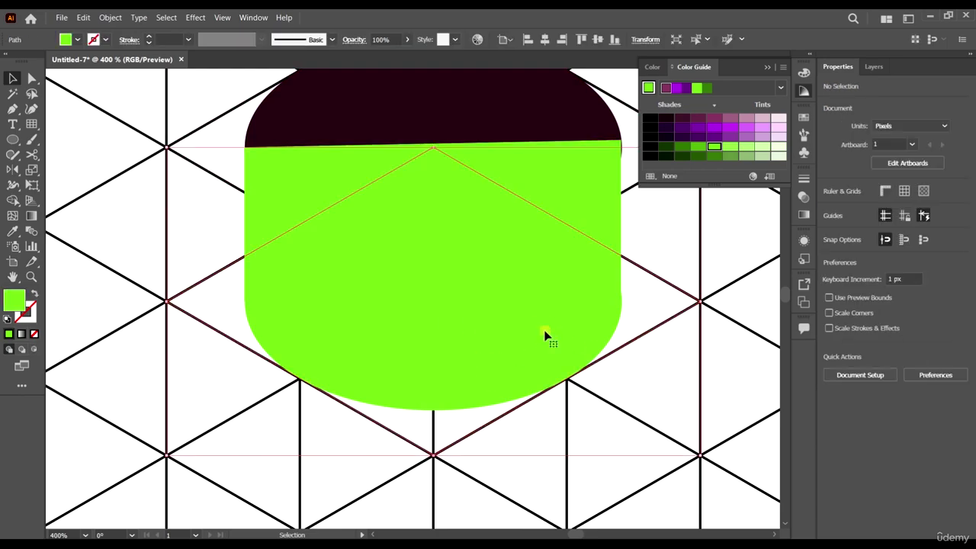
drag(471, 386, 474, 436)
key(ctrl+z)
Step: Try to unite the green four-sided shape with the lower ellipse, and undo the union
key(v)
click(561, 176)
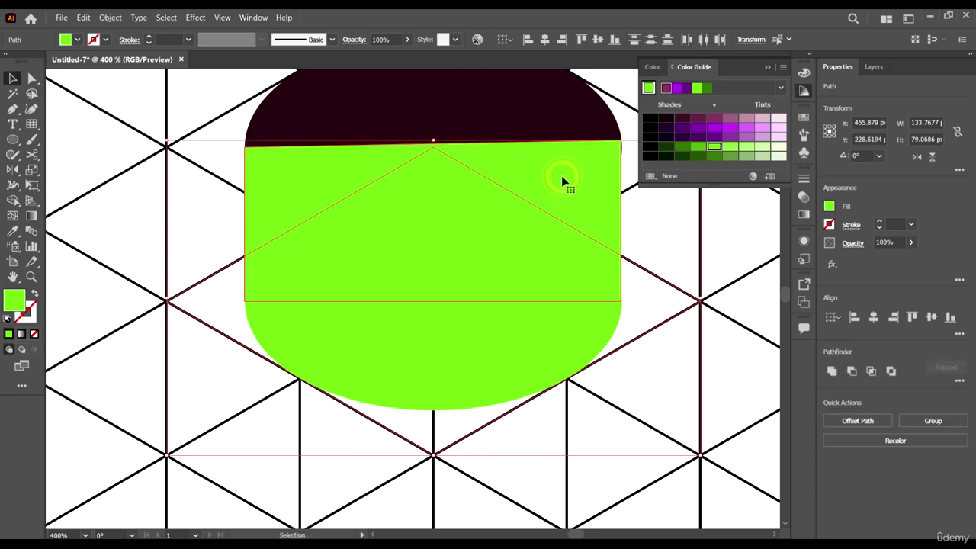
scroll(439, 281, down, 3)
scroll(438, 280, up, 2)
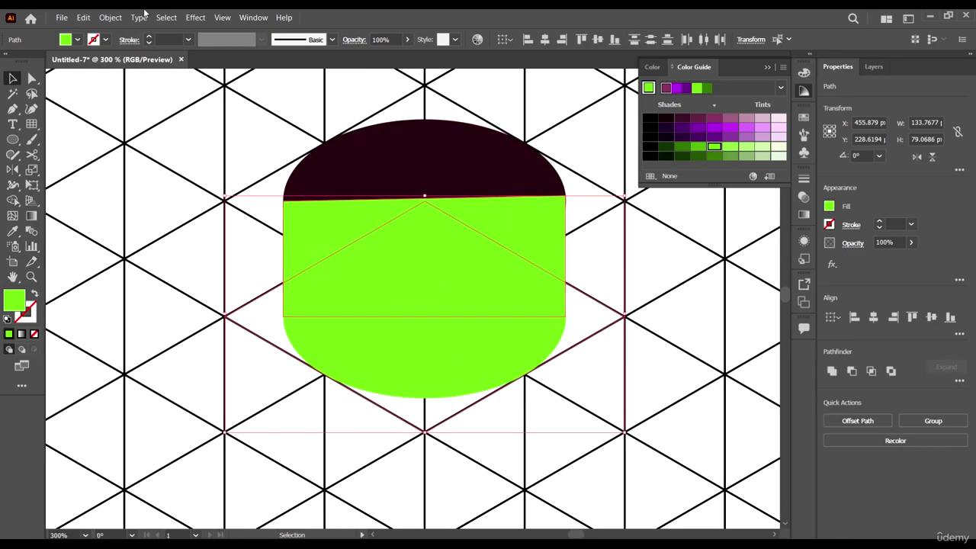
click(831, 371)
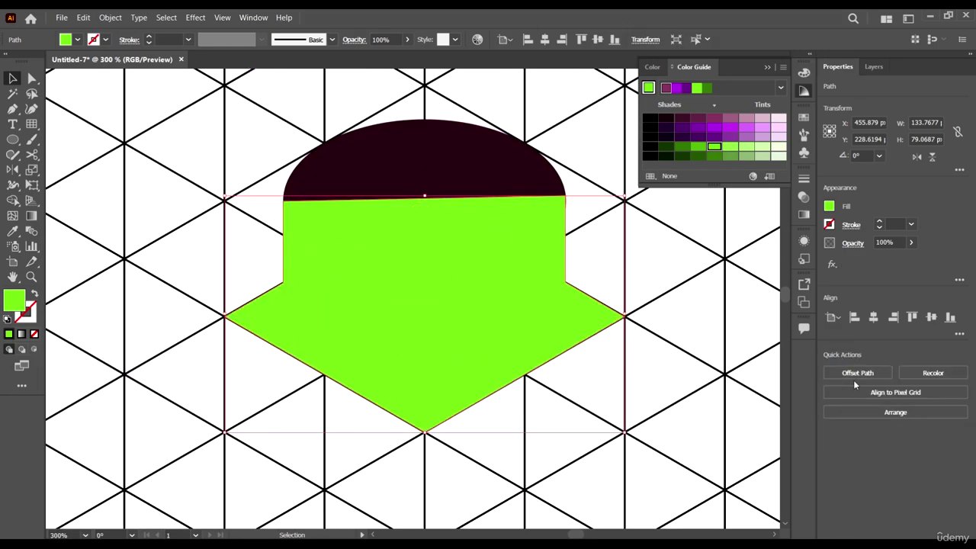
key(ctrl+z)
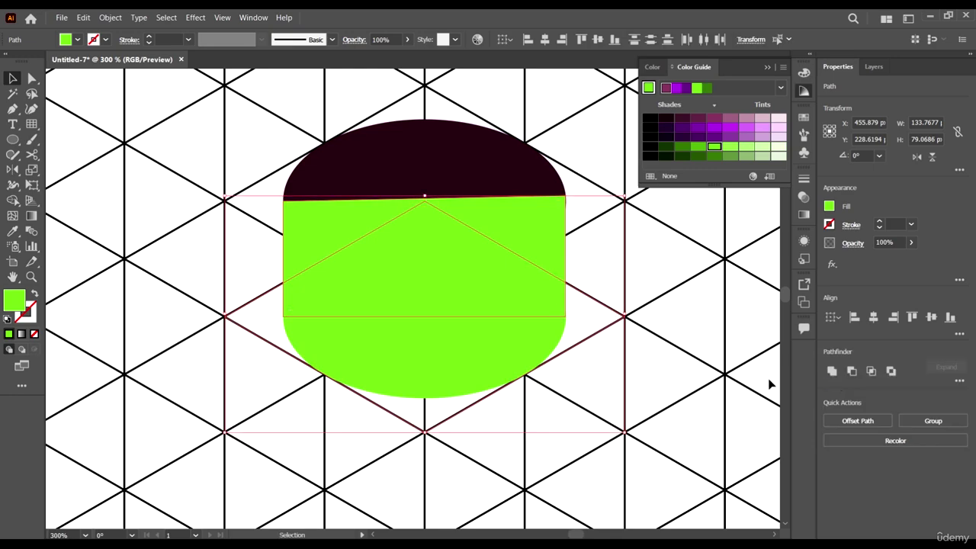
click(689, 359)
Step: Expand the appearance of the dark upper ellipse so its rounded corners become real path geometry
click(487, 341)
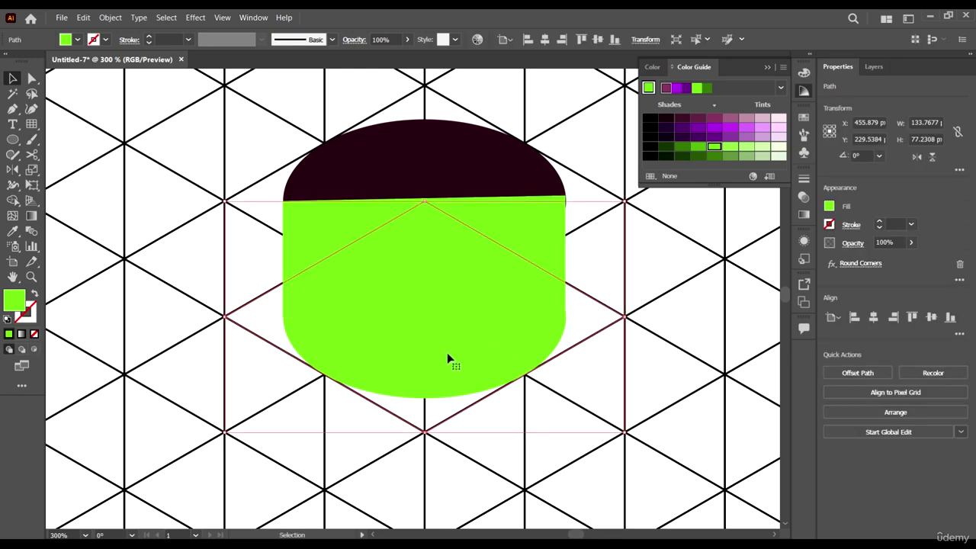
click(453, 146)
scroll(428, 150, down, 1)
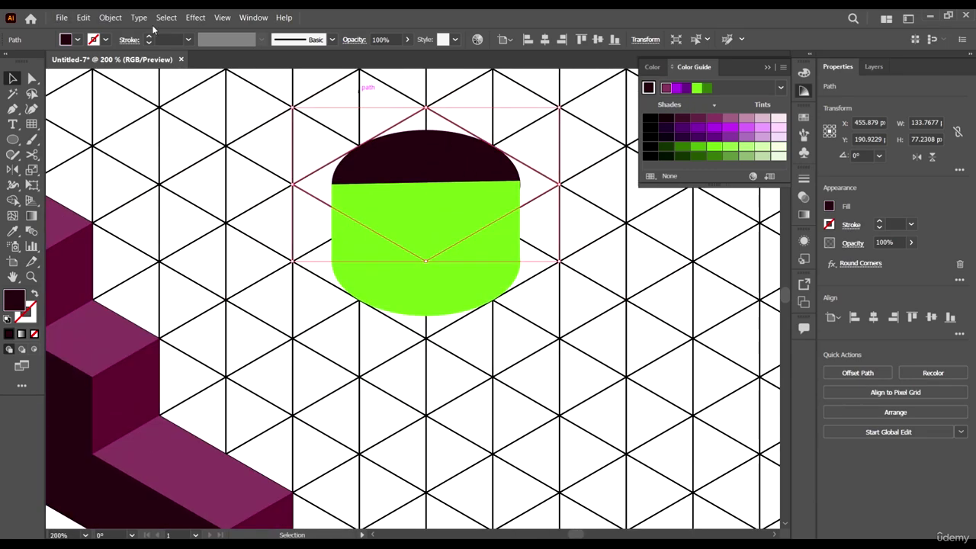
click(162, 18)
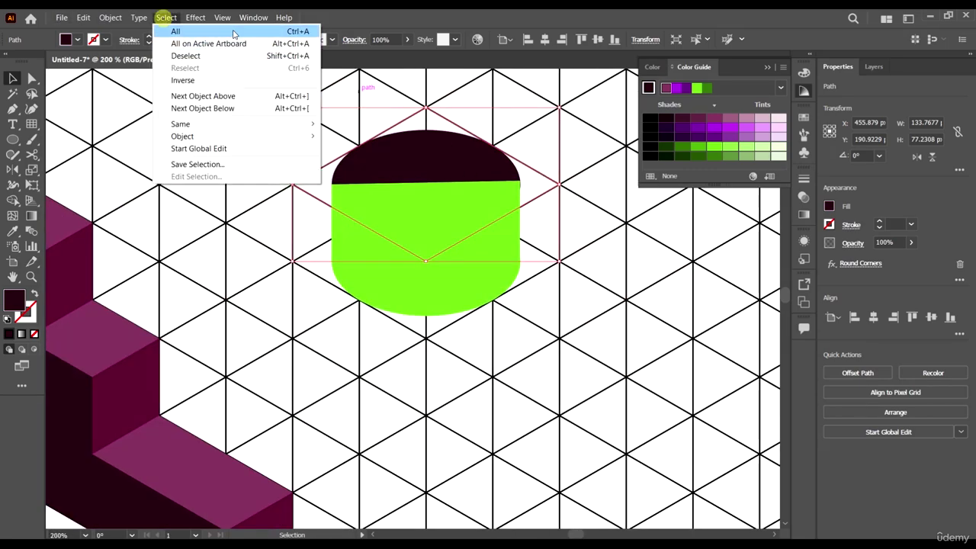
click(113, 18)
click(115, 20)
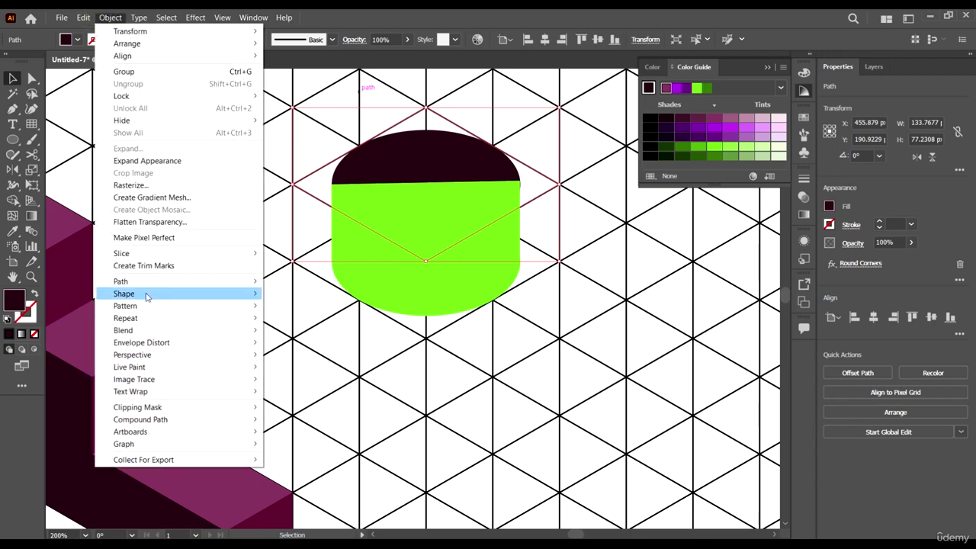
click(131, 160)
Step: Expand the appearance of the green lower ellipse as well
click(416, 294)
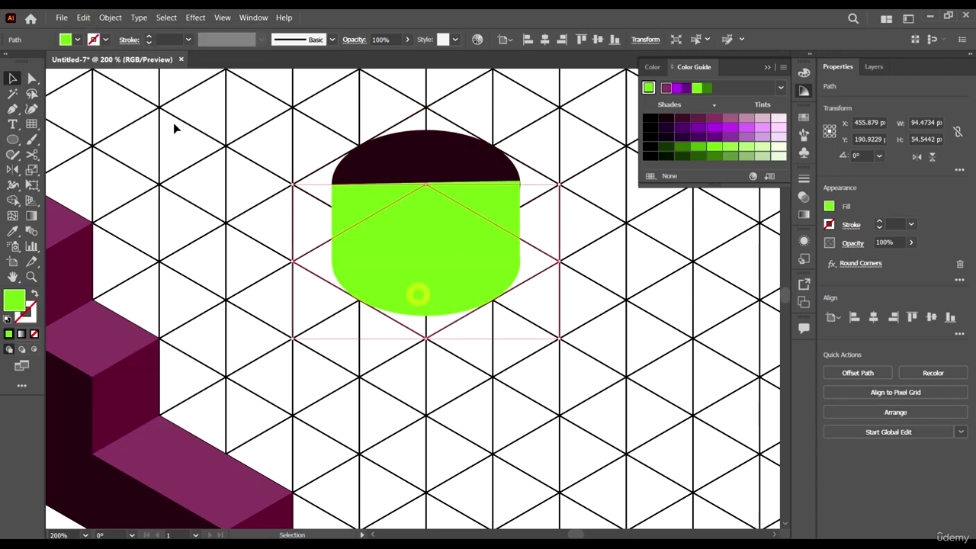
click(113, 18)
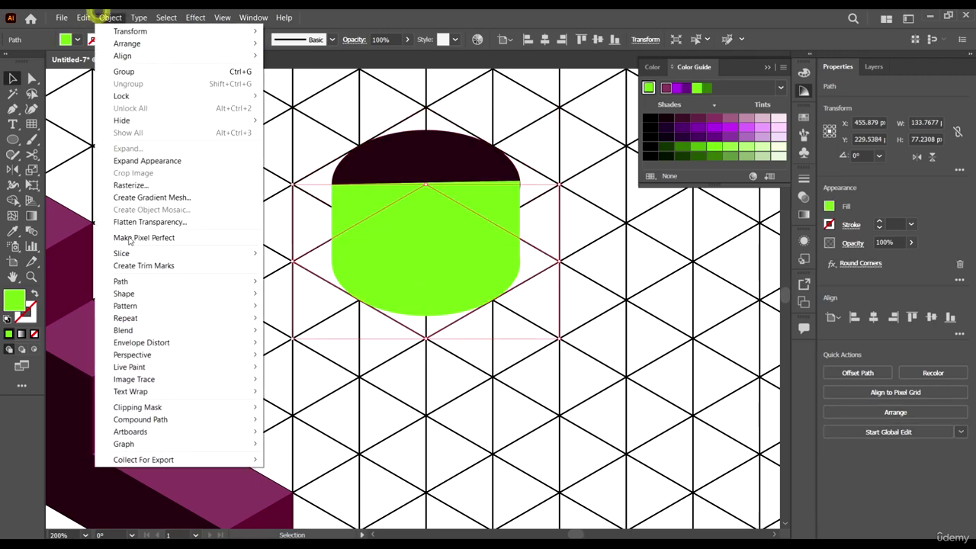
click(141, 161)
Step: Widen the green four-sided shape slightly to about 94.56 px so its side edge meets the ellipses
alt+scroll(523, 242, up, 3)
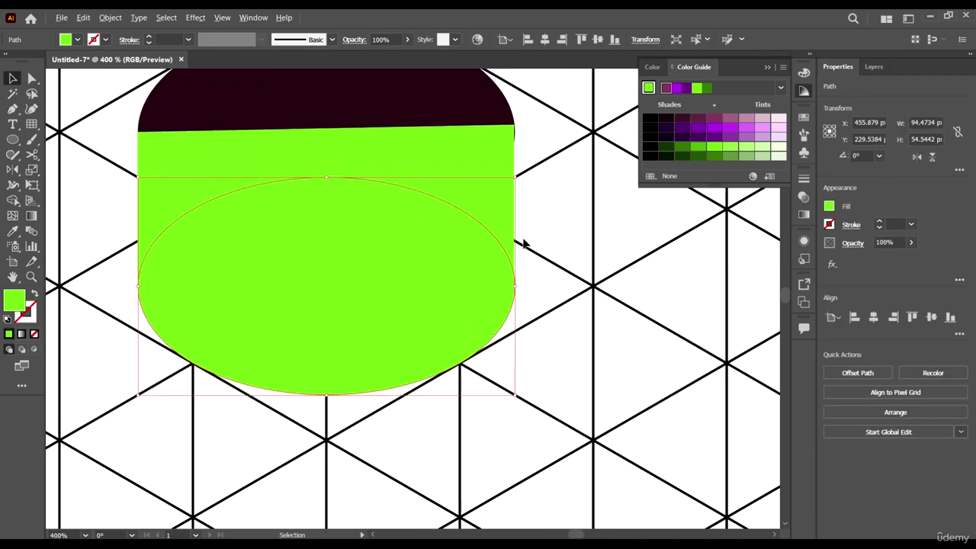
alt+scroll(523, 327, down, 4)
alt+scroll(551, 294, up, 3)
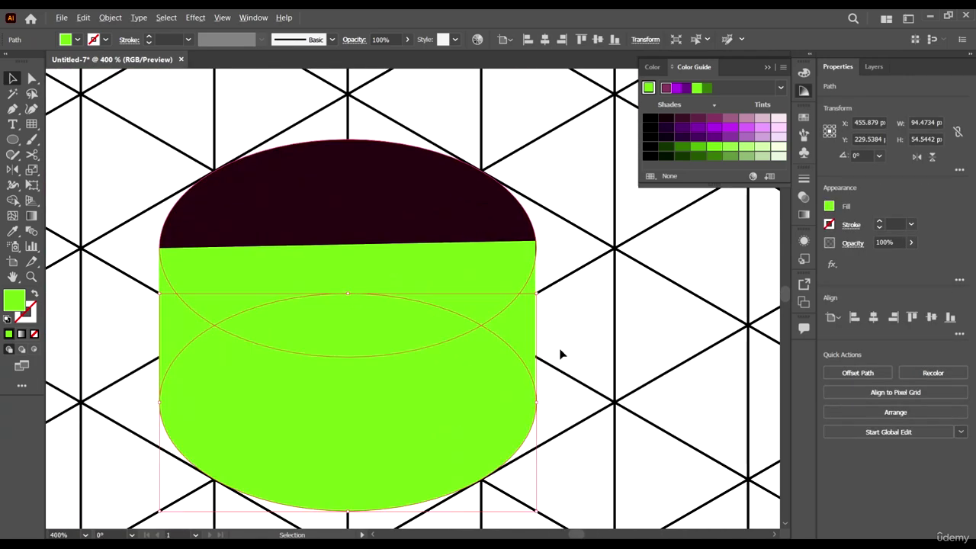
scroll(559, 353, down, 1)
click(583, 317)
alt+scroll(519, 250, up, 2)
click(554, 326)
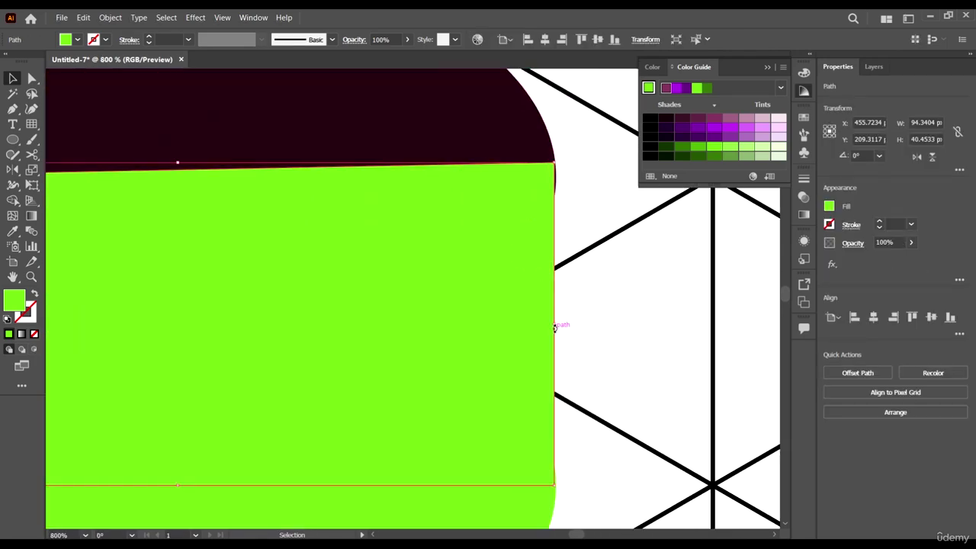
drag(554, 327, 557, 326)
scroll(558, 326, down, 2)
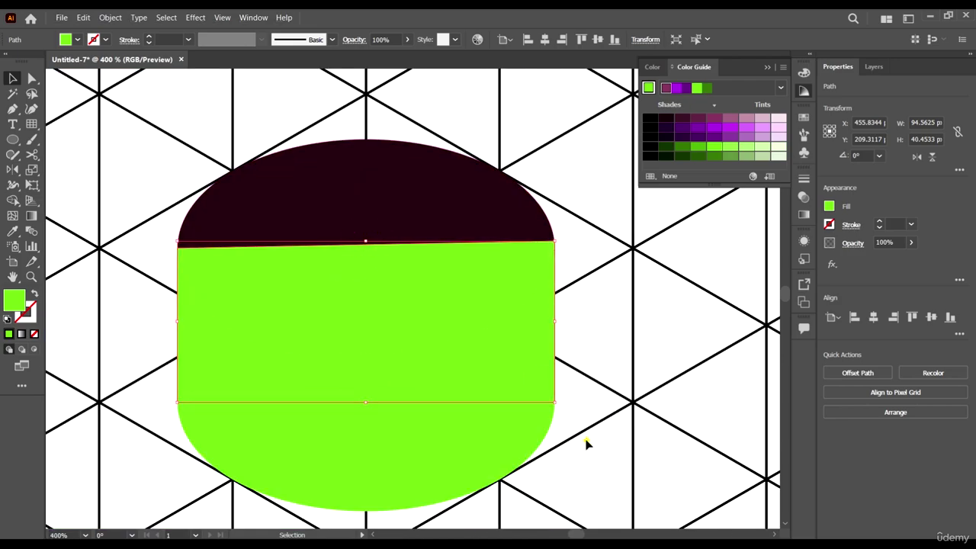
Step: Unite the green four-sided shape with the lower ellipse into one cylinder body, and deselect it
shift+click(540, 431)
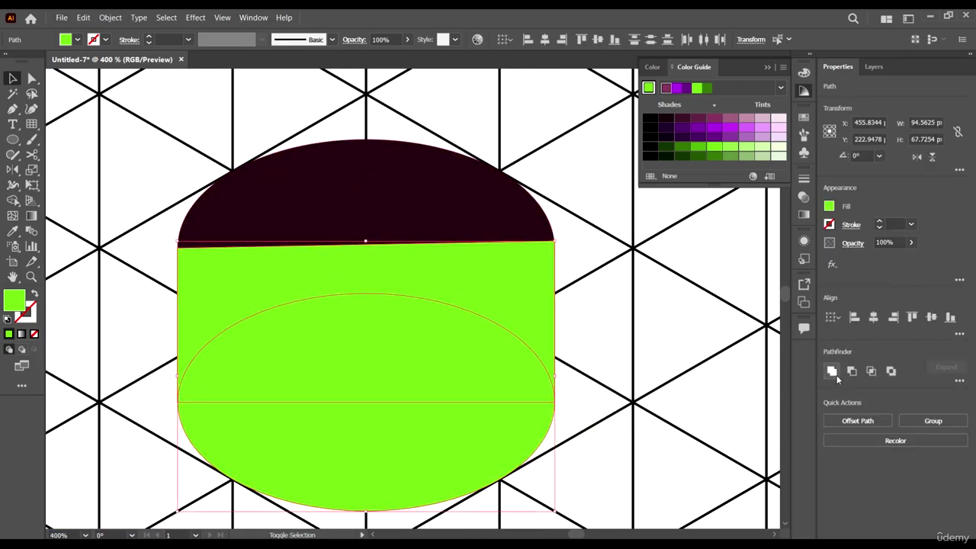
click(831, 370)
click(636, 385)
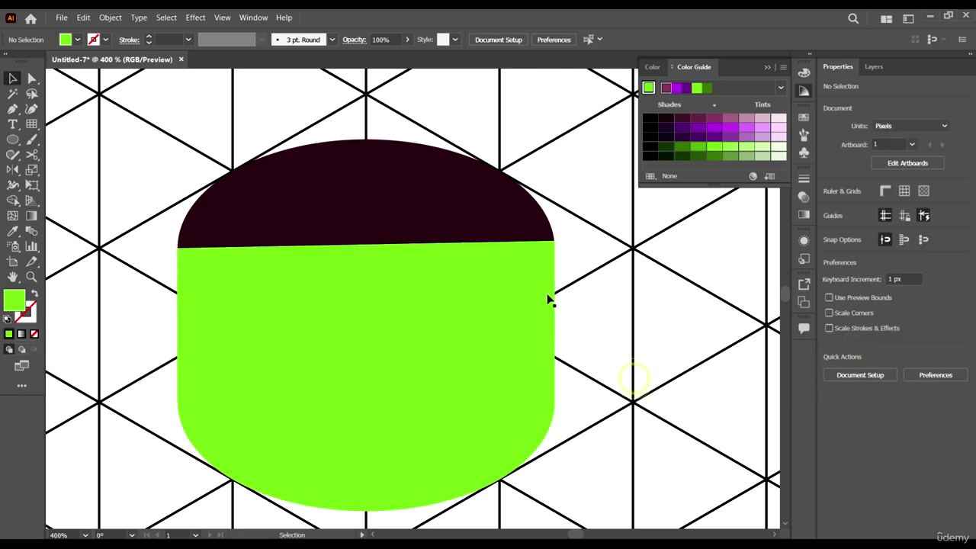
Step: Adjust the green body's upper-left anchor point with Direct Selection to line up with the dark ellipse's edge, and deselect it
click(478, 324)
scroll(190, 274, up, 5)
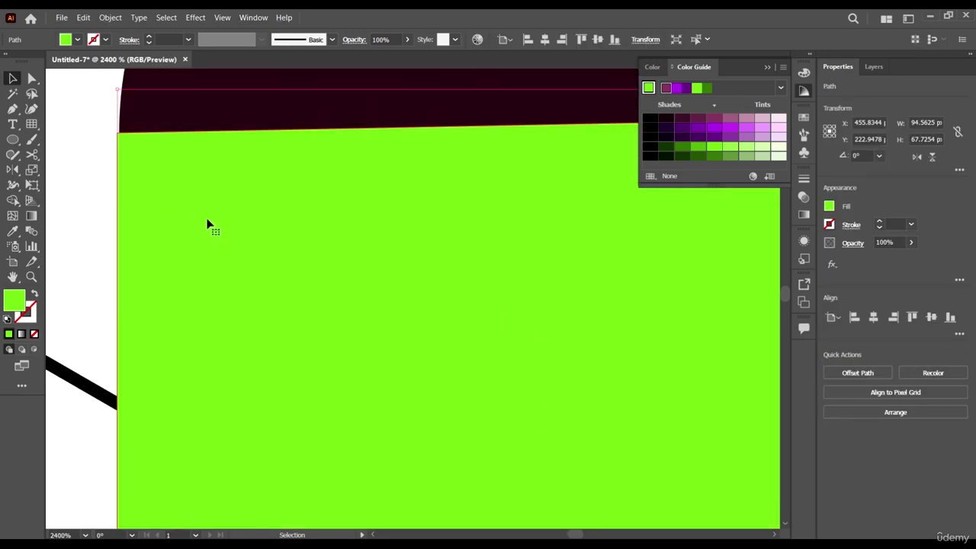
scroll(204, 197, down, 3)
key(a)
scroll(151, 160, up, 3)
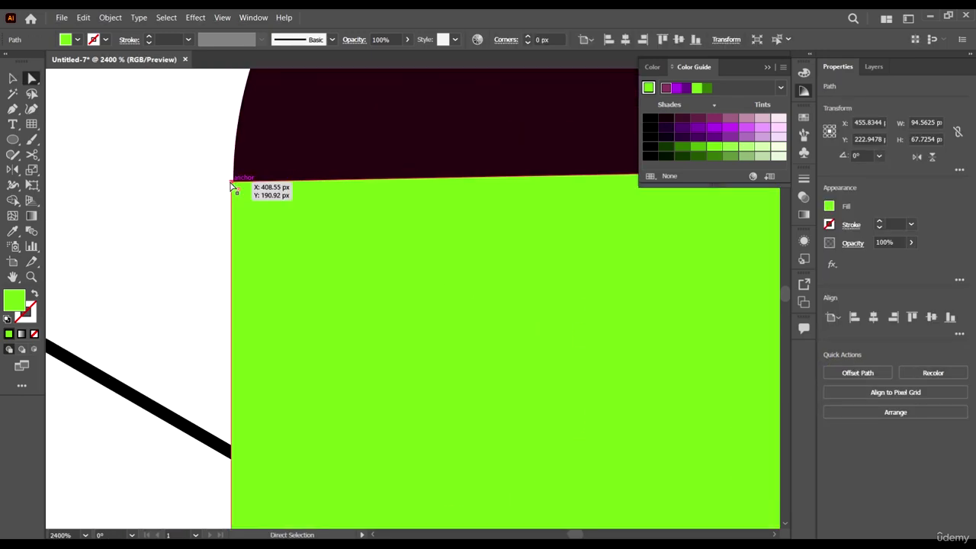
mouse_move(233, 185)
mouse_down()
mouse_move(235, 213)
mouse_move(233, 185)
mouse_up()
click(216, 248)
scroll(237, 261, down, 7)
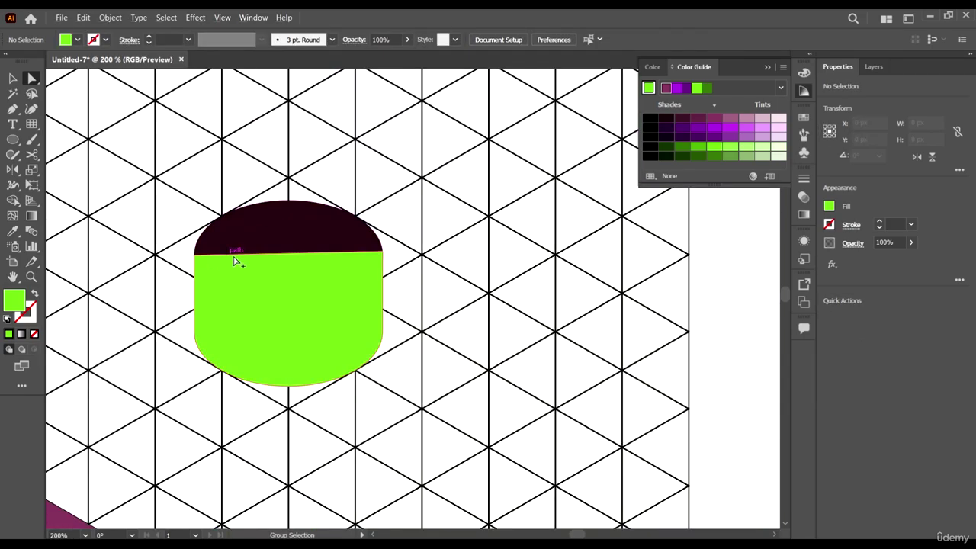
Step: Bring the dark ellipse to the front of the green cylinder body, and deselect it
key(v)
click(282, 229)
right_click(286, 238)
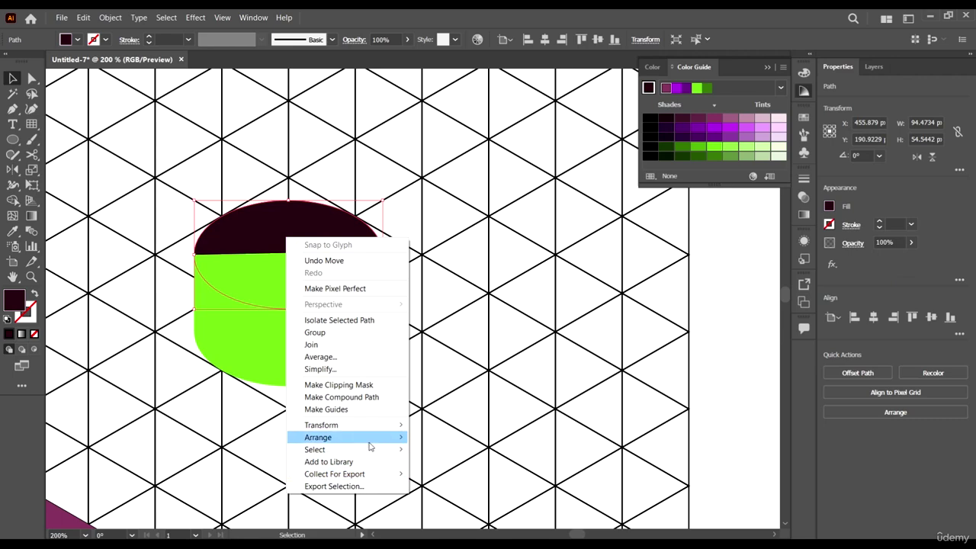
mouse_move(368, 437)
click(438, 438)
click(435, 434)
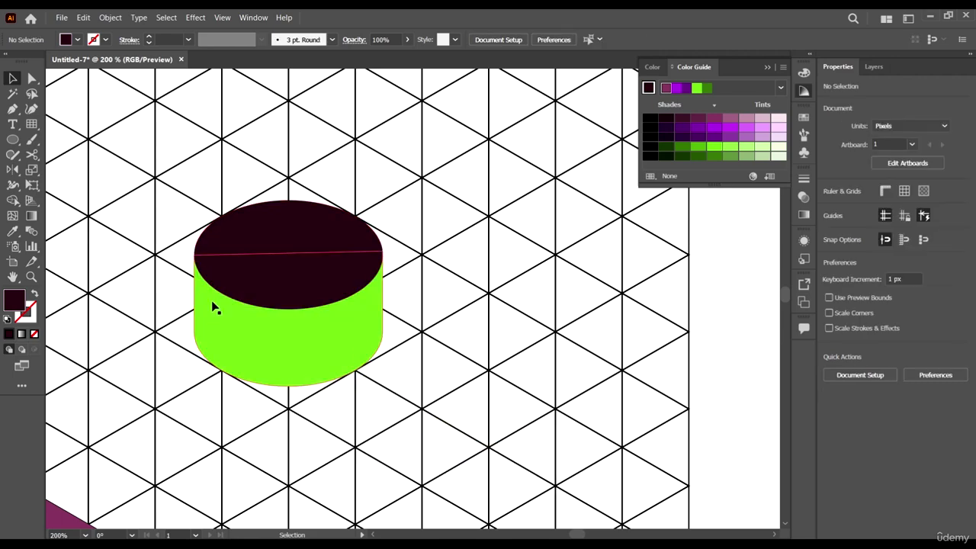
Step: Fill the green cylinder body with a linear black-and-white gradient, reverse it so black is on the left, and deselect the body
click(341, 348)
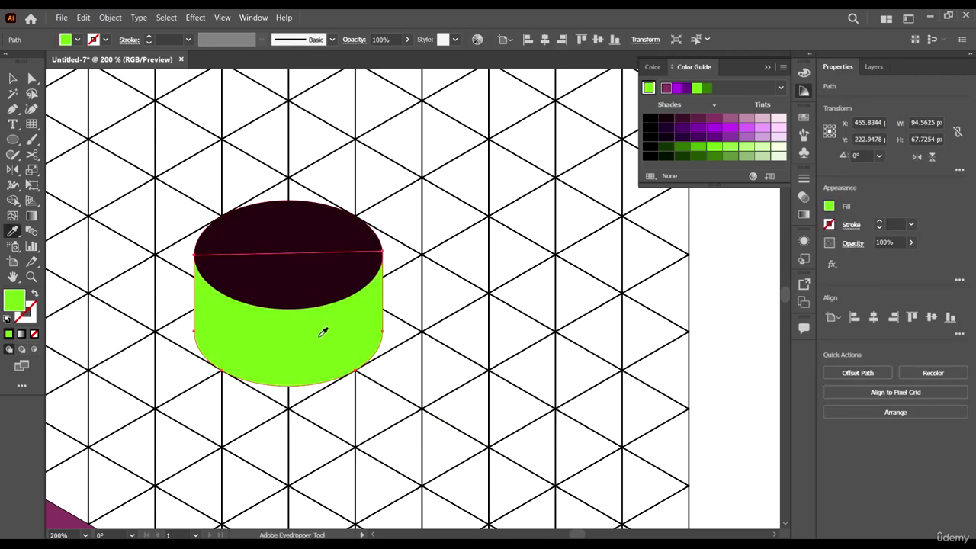
click(802, 217)
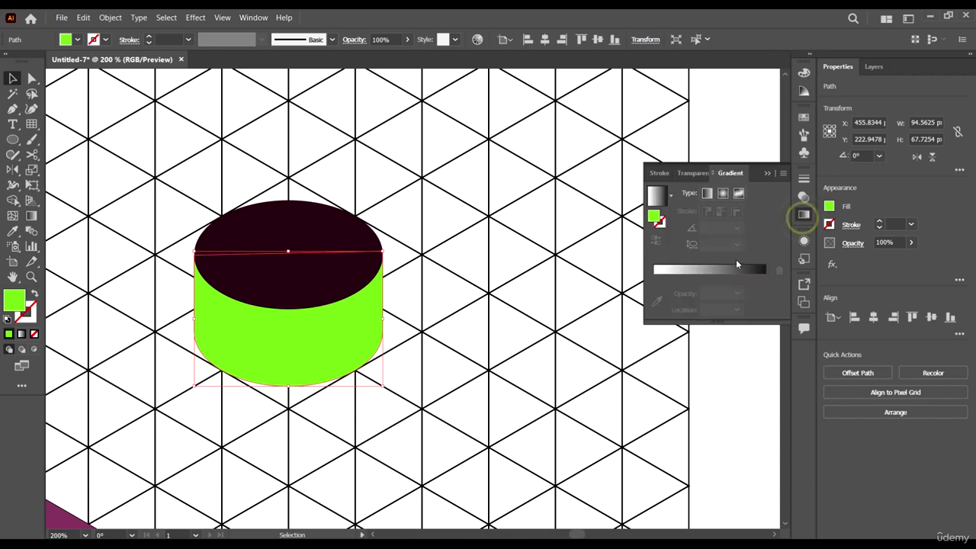
click(740, 269)
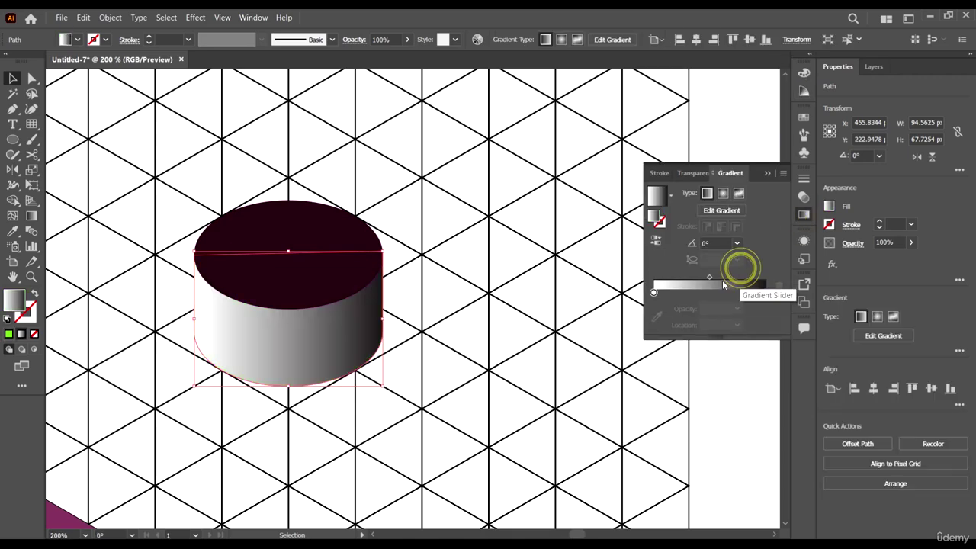
click(654, 241)
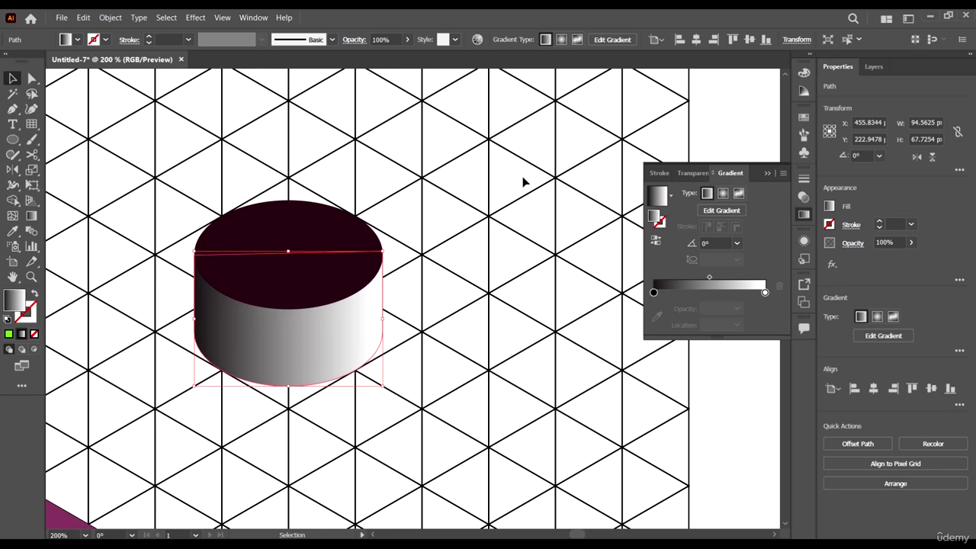
click(493, 273)
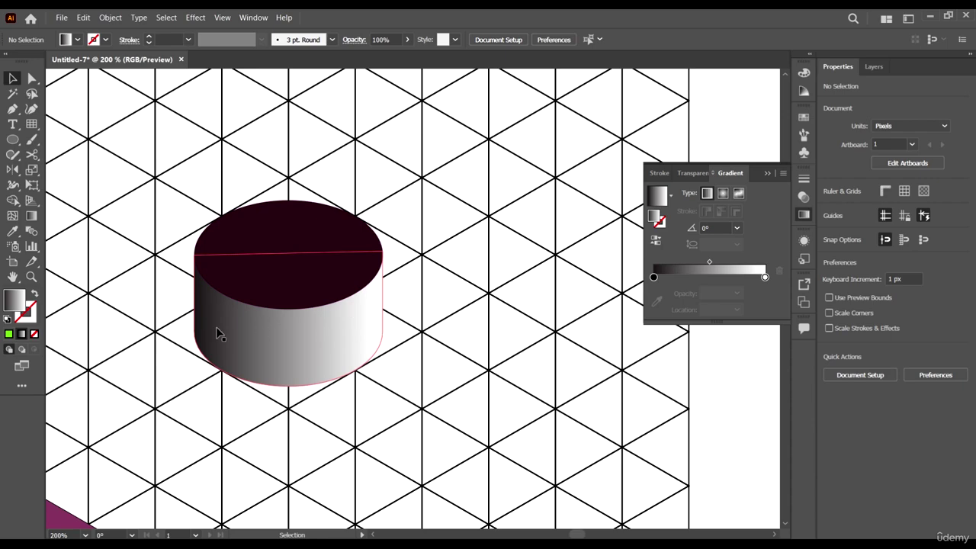
Step: Set the black stop of the cylinder body's gradient to the dark maroon sampled from the top ellipse
click(301, 344)
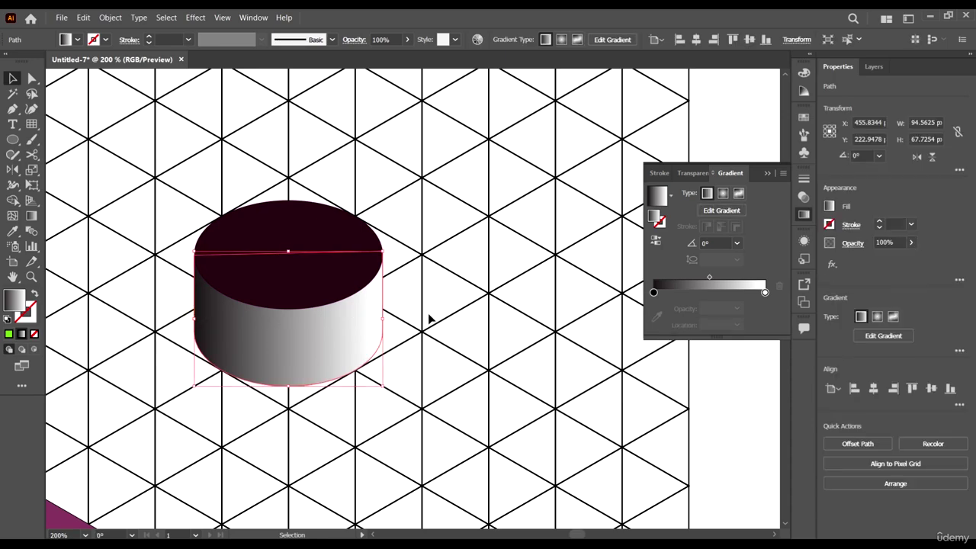
click(450, 333)
click(327, 335)
click(653, 292)
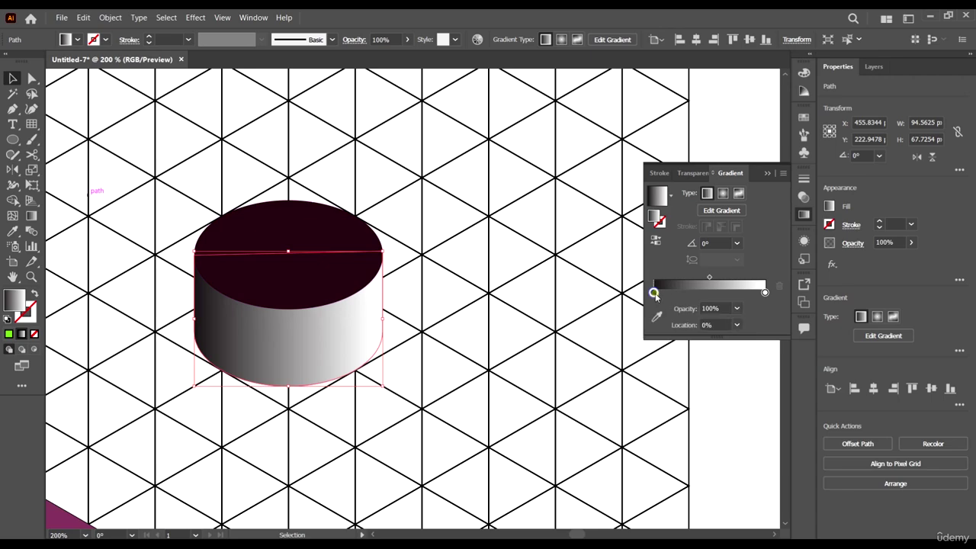
click(657, 315)
click(289, 267)
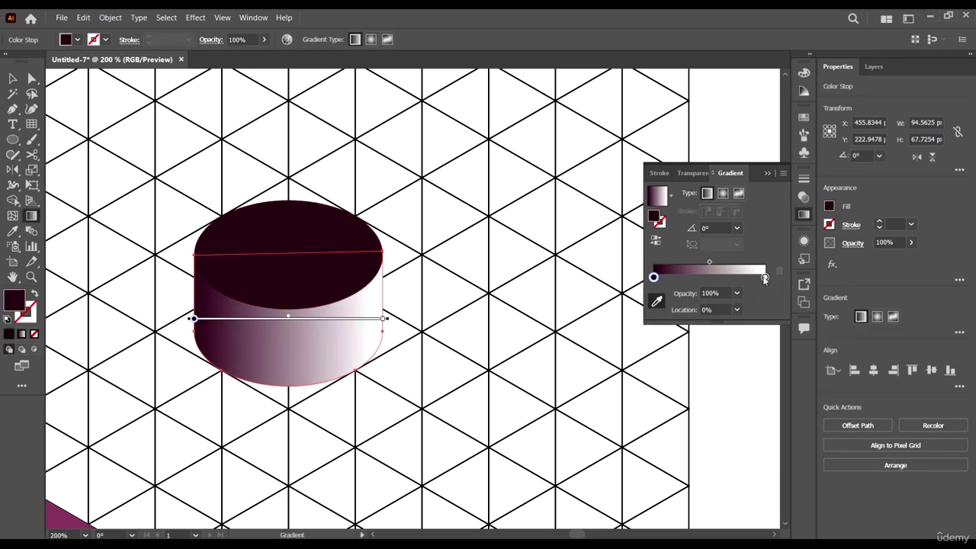
Step: Set the gradient's white stop to the same dark maroon sampled from the top ellipse, and leave color picking
click(770, 276)
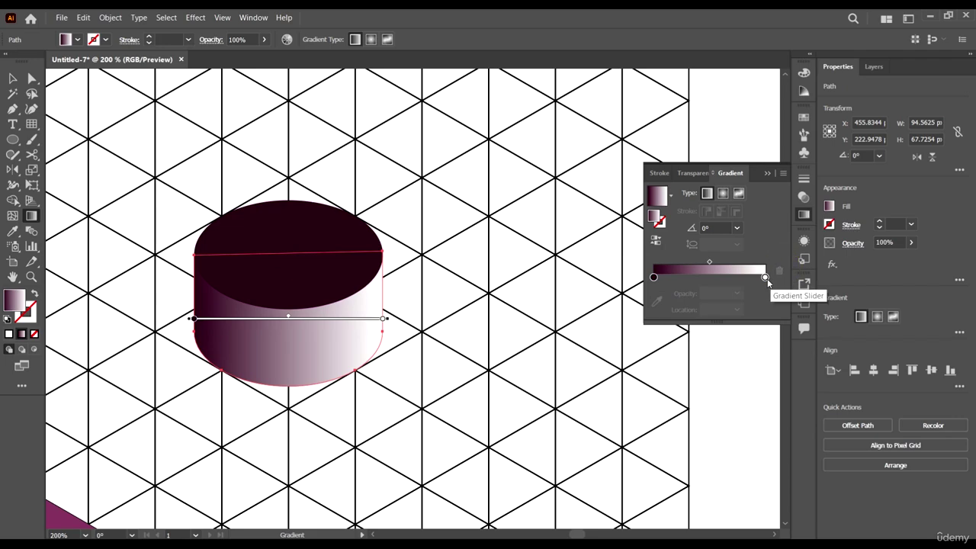
click(765, 277)
click(656, 301)
click(338, 266)
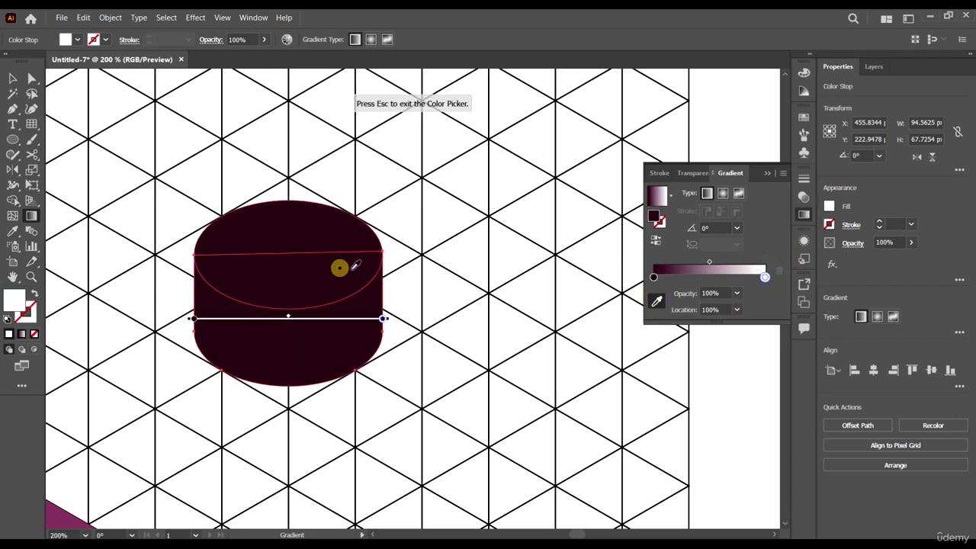
key(Escape)
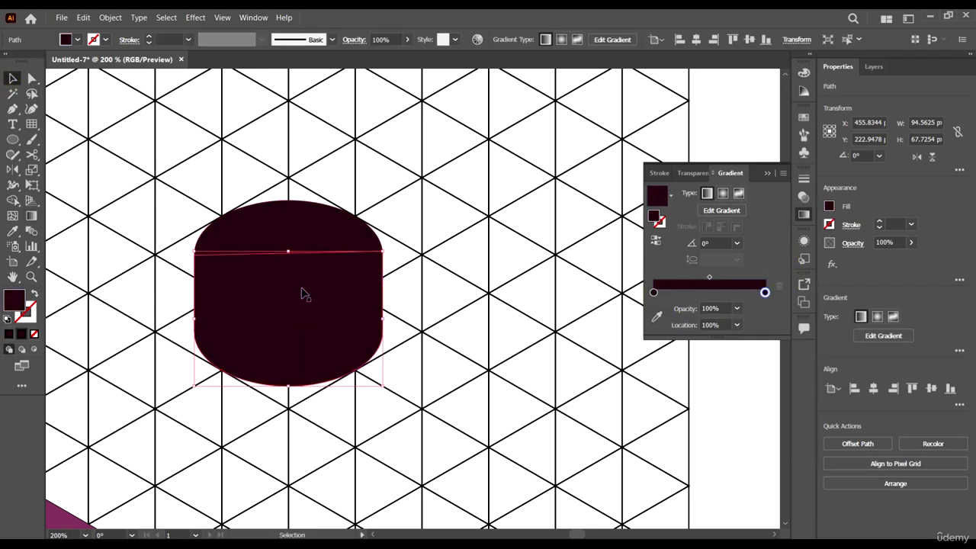
Step: Lighten the gradient's right stop to 6D4D5E, shift the midpoint to about 54.92%, and deselect the body
double_click(764, 292)
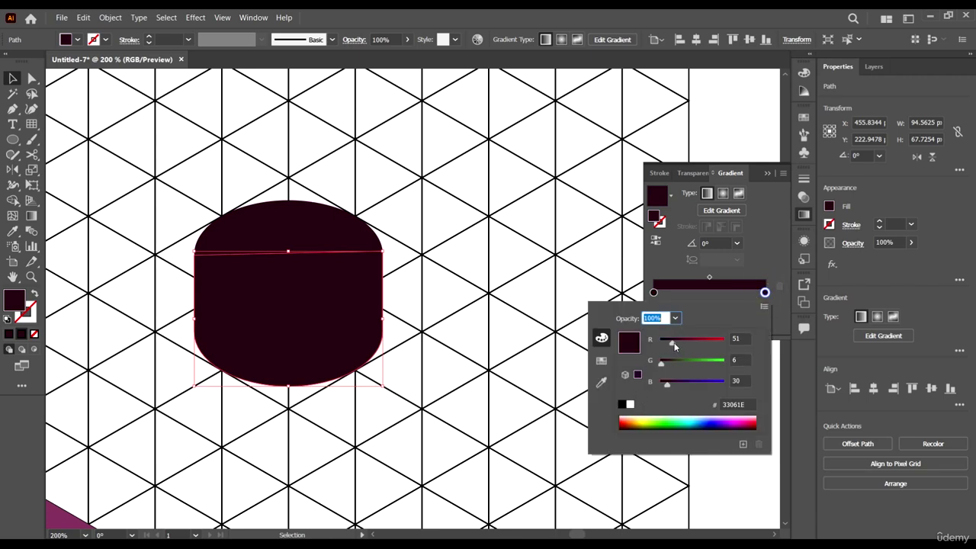
drag(674, 346, 688, 345)
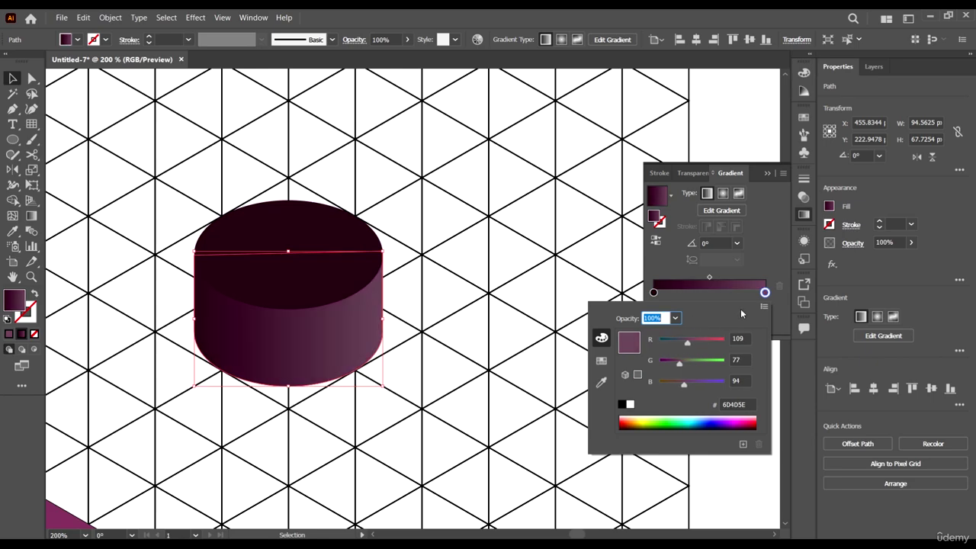
click(717, 280)
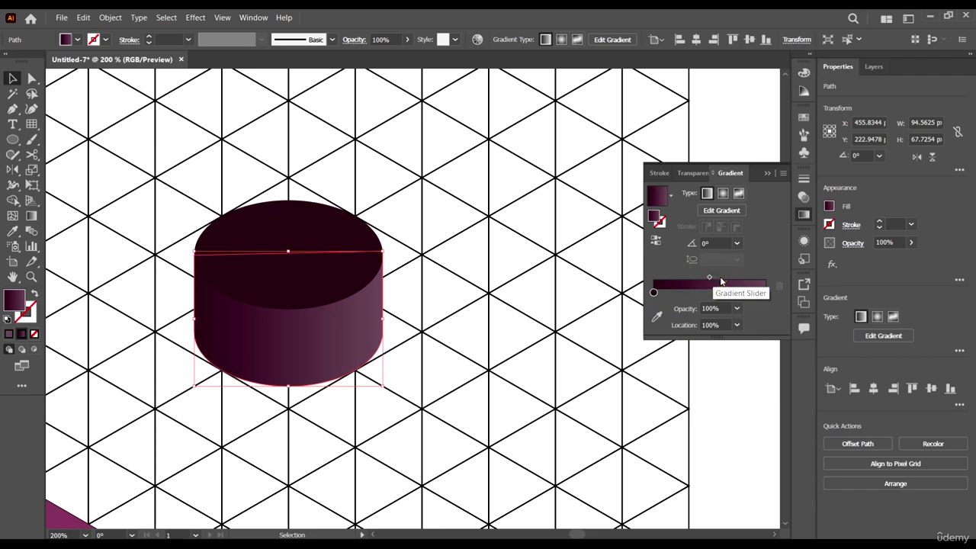
drag(709, 278, 714, 277)
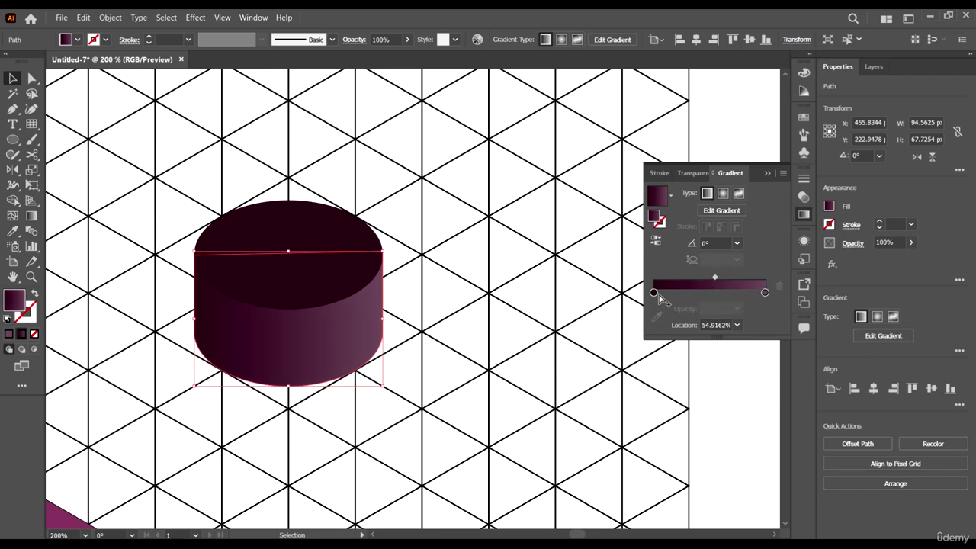
click(523, 323)
scroll(259, 327, down, 5)
scroll(235, 276, up, 5)
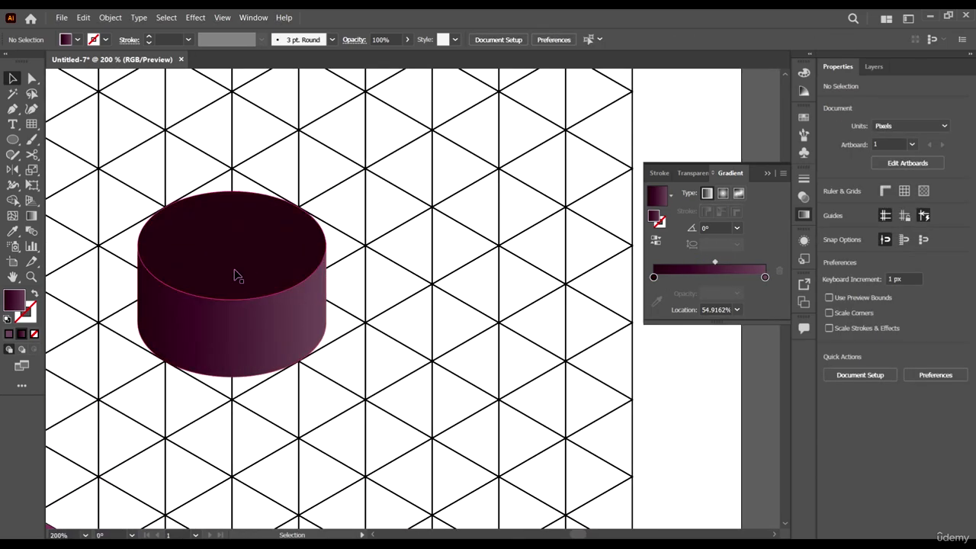
scroll(371, 302, down, 3)
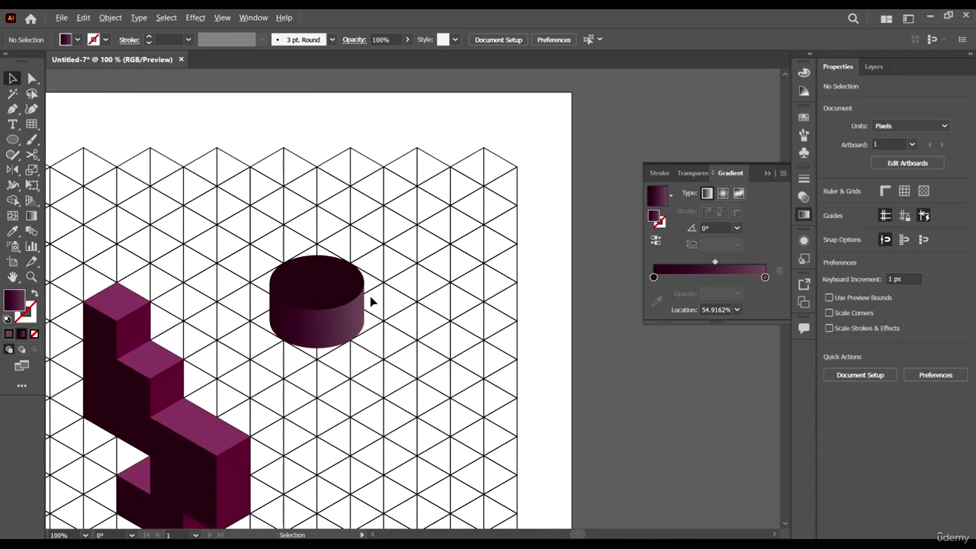
scroll(401, 322, down, 2)
drag(411, 358, 355, 306)
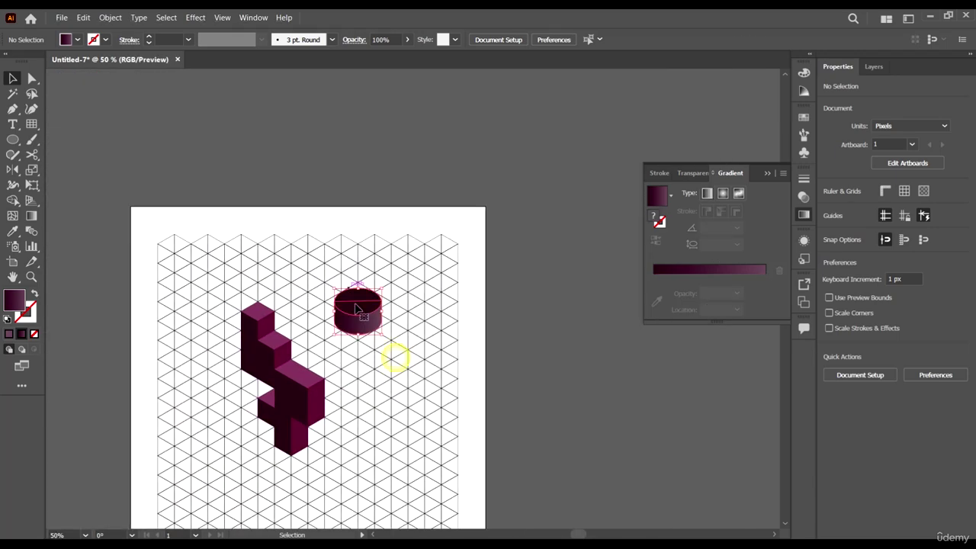
click(427, 374)
Step: Duplicate the whole cylinder straight above the original and scale the copy about its center to about 53.64 × 52.84 px
scroll(355, 301, up, 3)
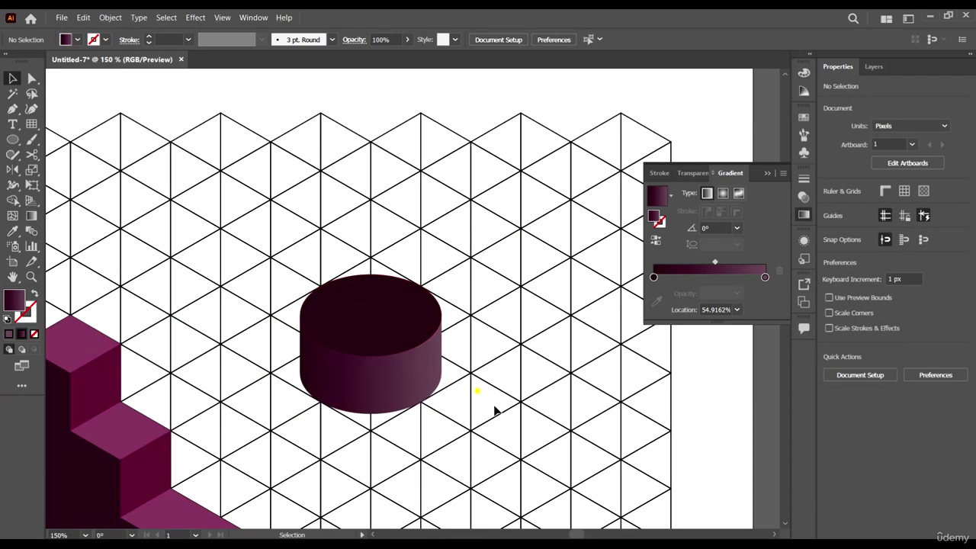
click(407, 333)
drag(506, 392, 304, 259)
drag(374, 342, 374, 261)
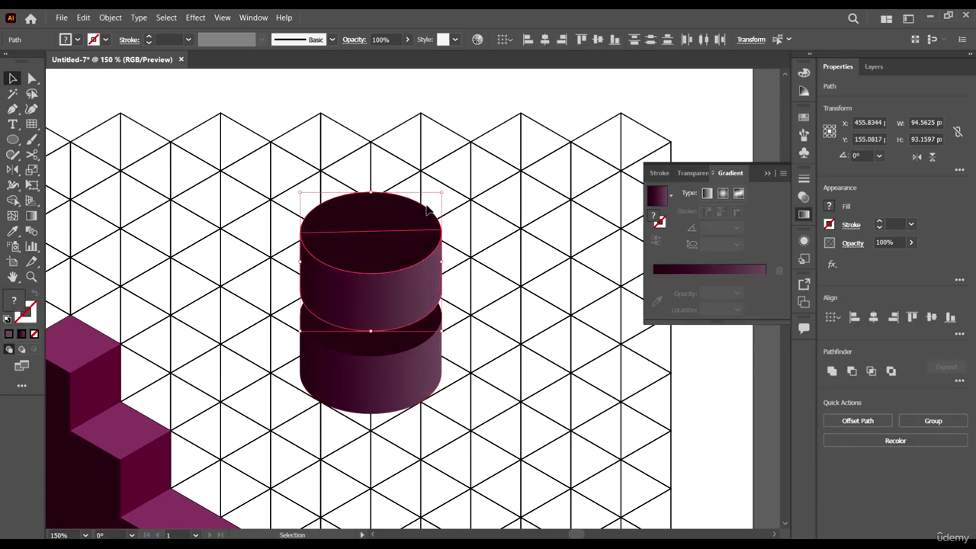
drag(444, 191, 411, 222)
click(388, 278)
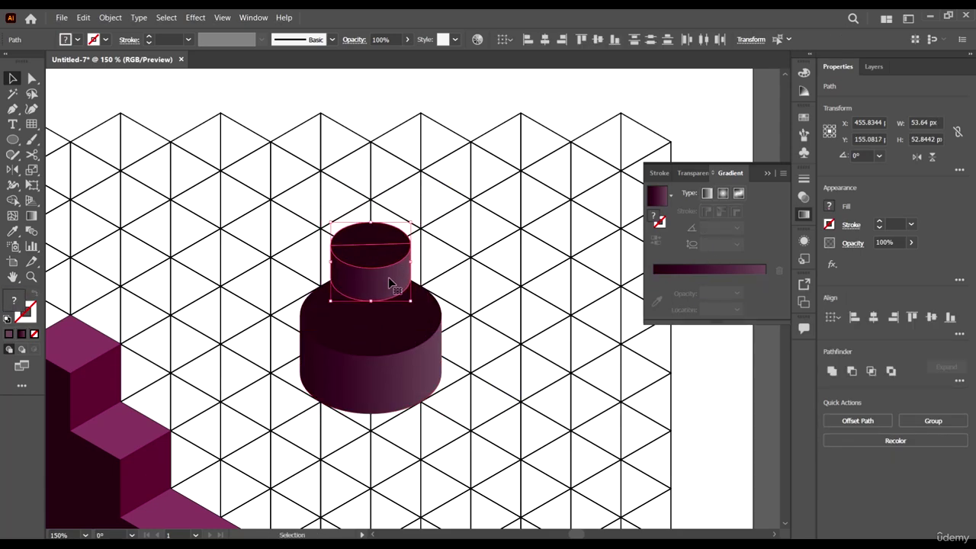
Step: Group the small cylinder's top and body, seat it on the large cylinder, and place a copy of the group directly above
click(390, 264)
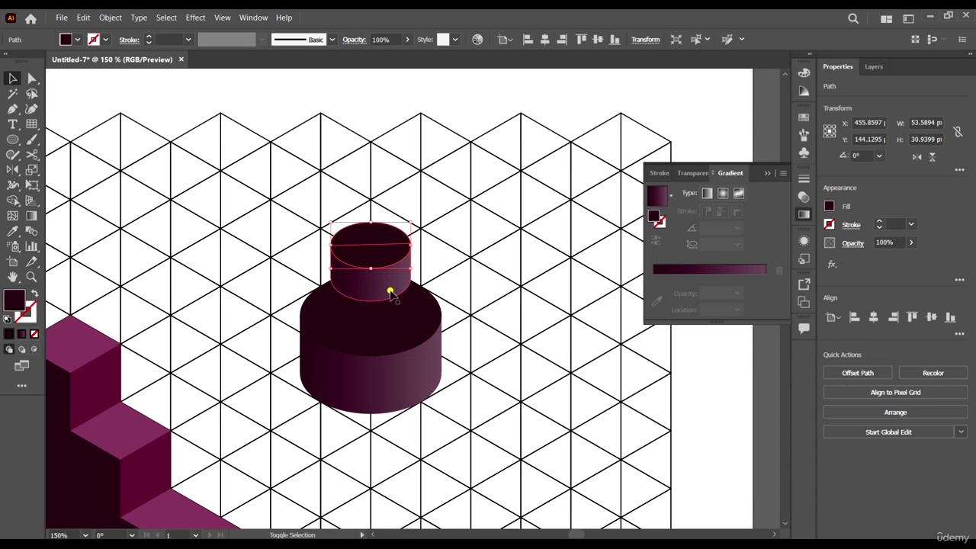
click(388, 287)
mouse_move(387, 266)
mouse_down()
mouse_move(389, 291)
mouse_move(395, 256)
mouse_up()
key(ctrl+shift+a)
click(398, 226)
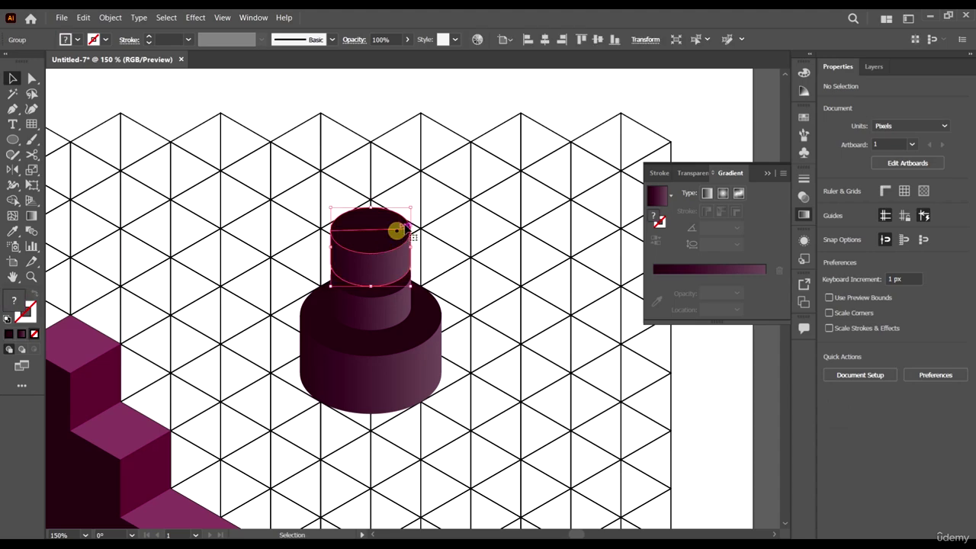
Step: Scale the copied group down onto the tier below, and stack an even smaller copy on top of it
drag(403, 207, 433, 246)
click(415, 237)
scroll(358, 249, up, 6)
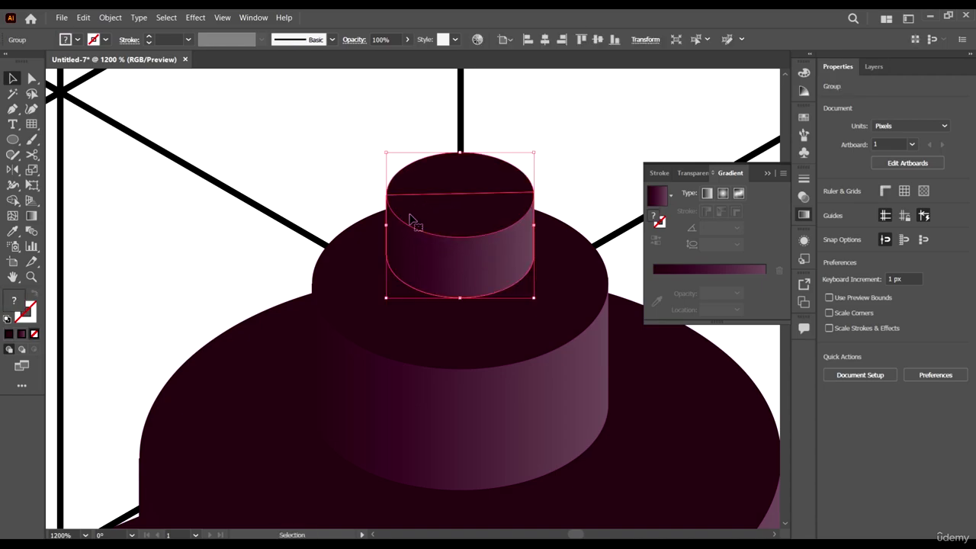
scroll(412, 218, down, 2)
scroll(425, 293, down, 4)
click(529, 363)
Step: Examine the finished tiered cylinder beside the stepped maroon block on the isometric grid
scroll(497, 320, down, 3)
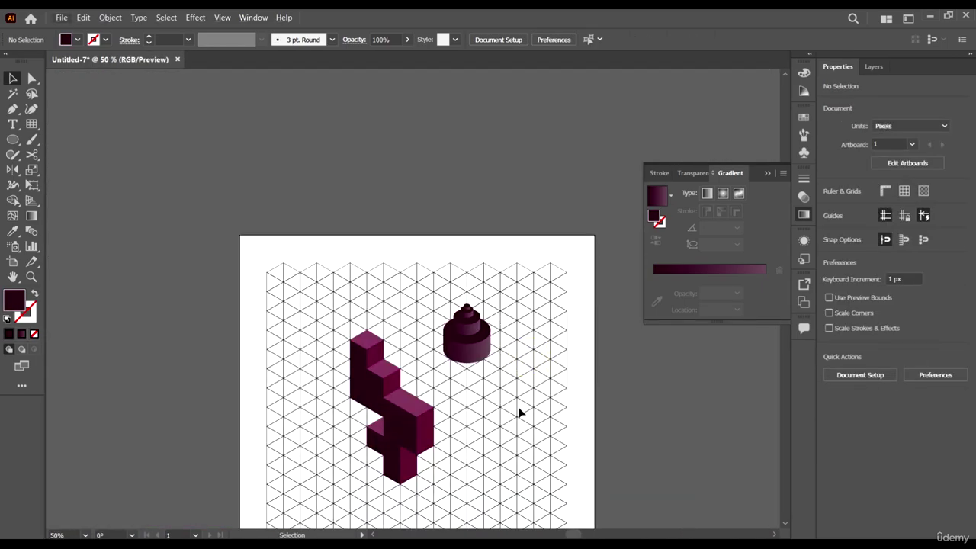
scroll(401, 274, down, 3)
scroll(413, 337, up, 1)
click(387, 340)
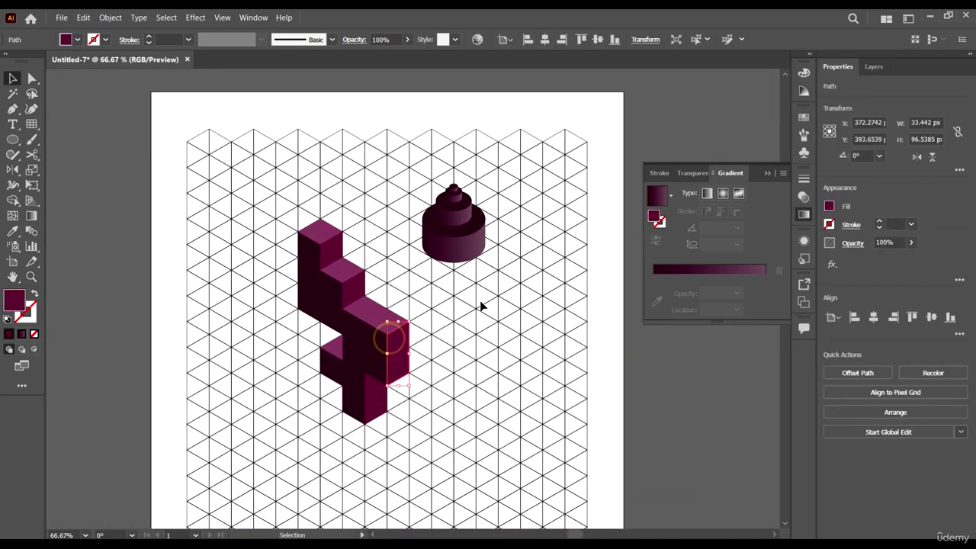
scroll(371, 246, down, 2)
scroll(374, 246, up, 2)
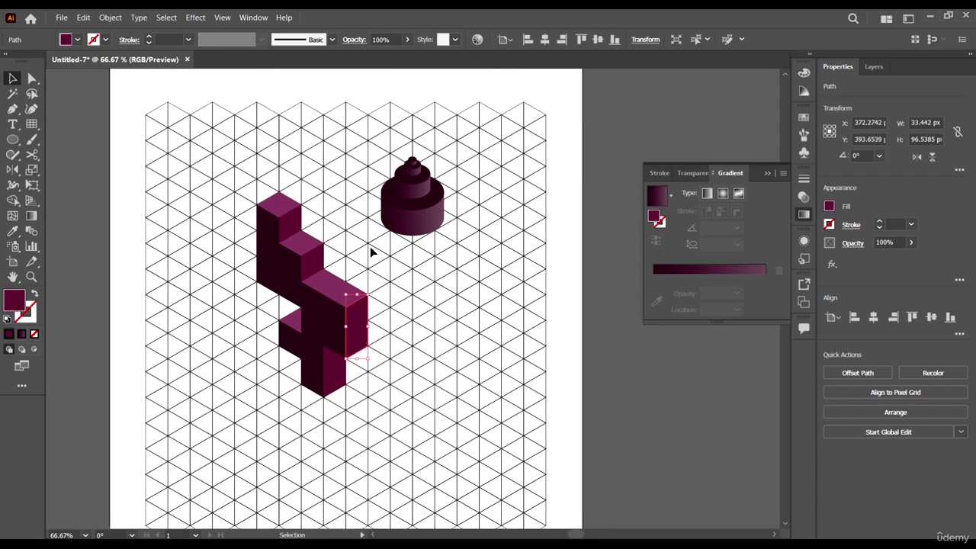
scroll(404, 244, down, 2)
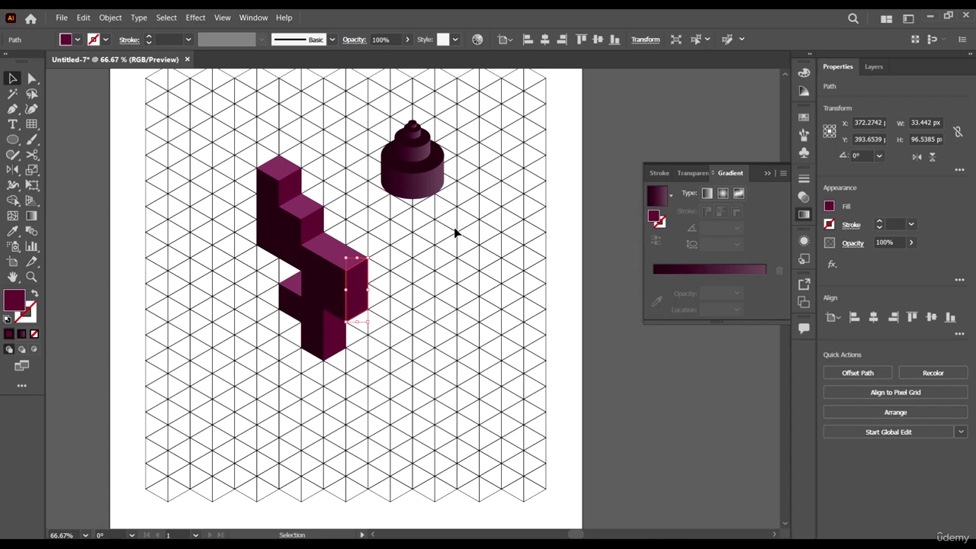
scroll(454, 230, up, 1)
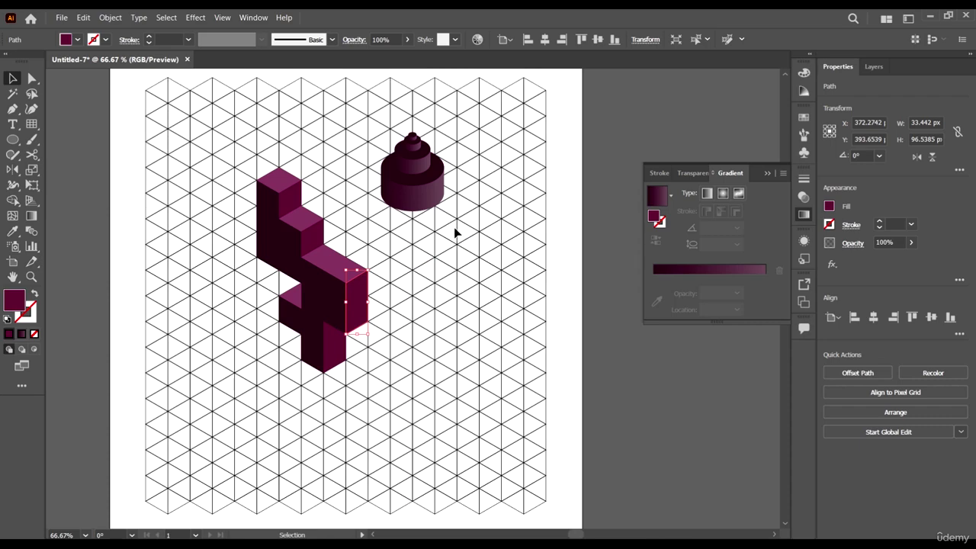